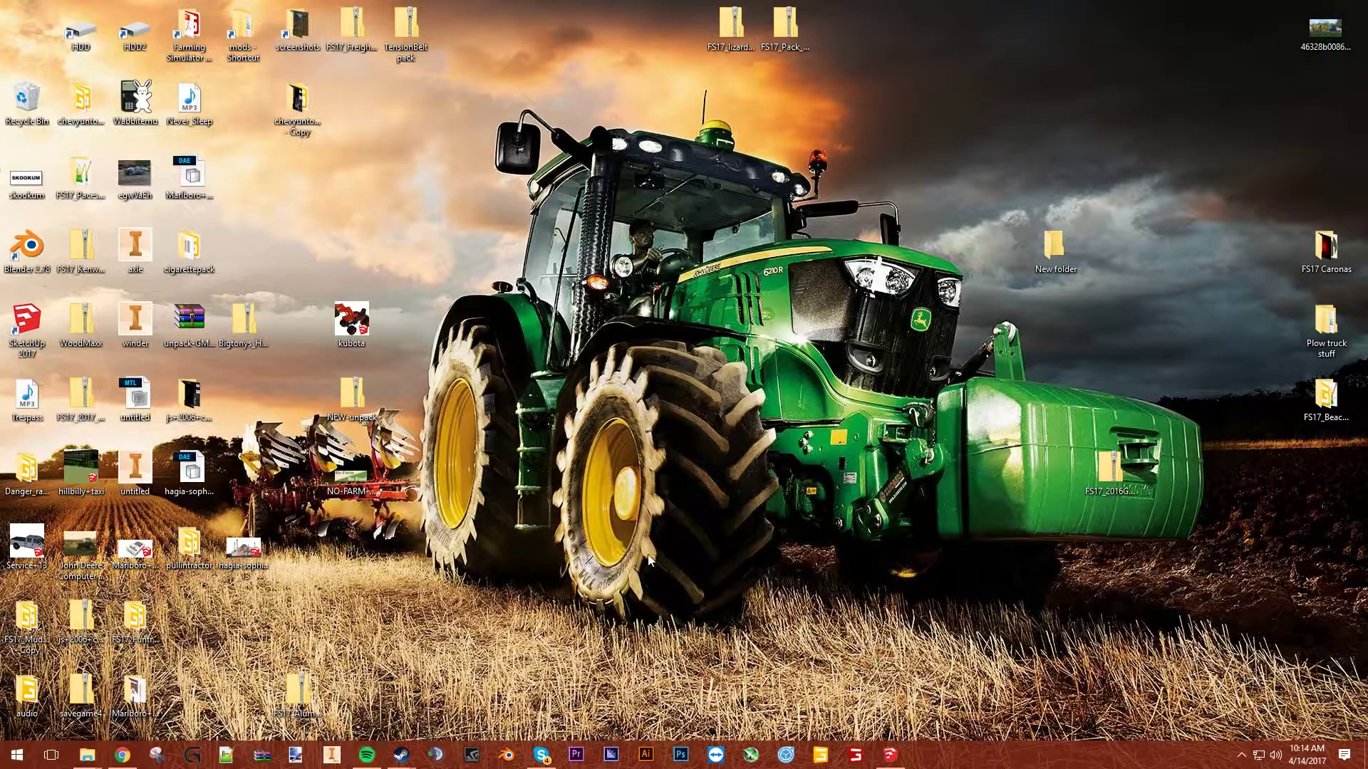
double_click(246, 552)
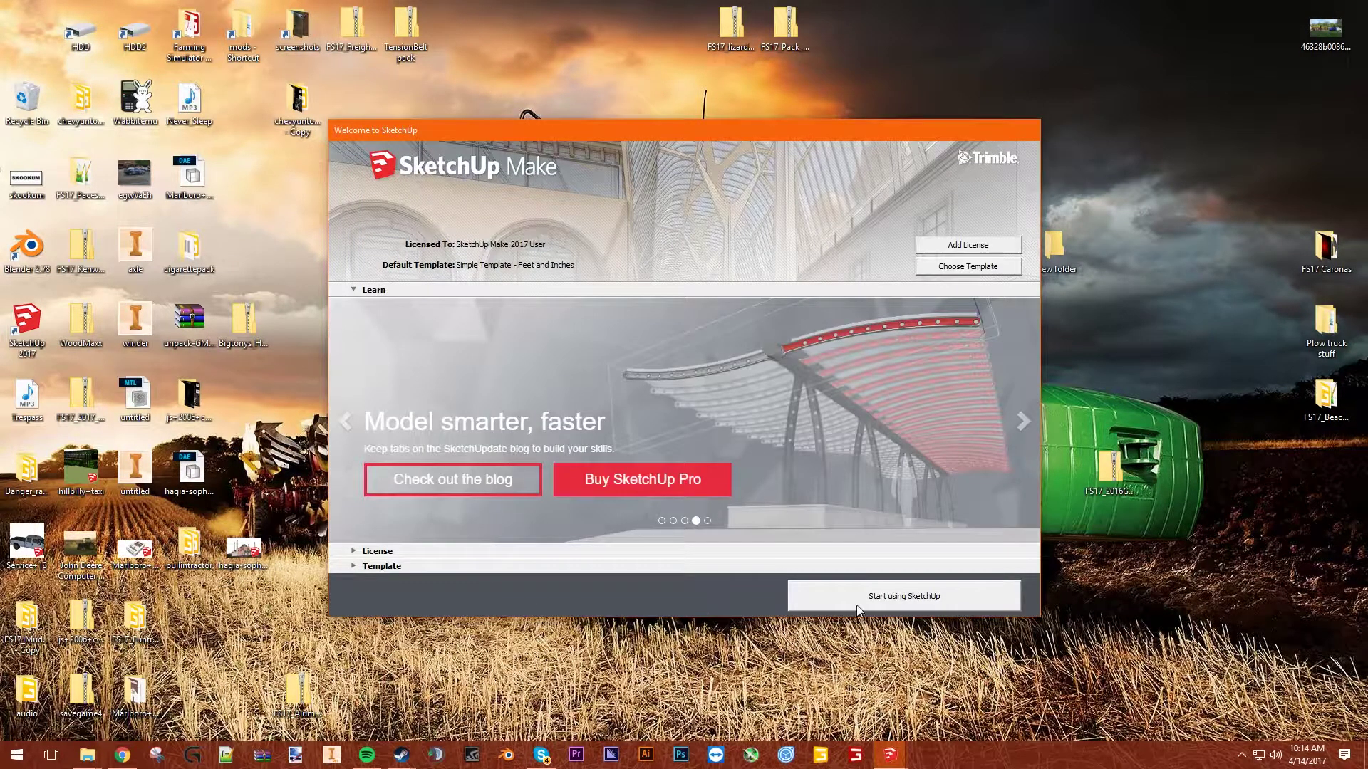
click(858, 606)
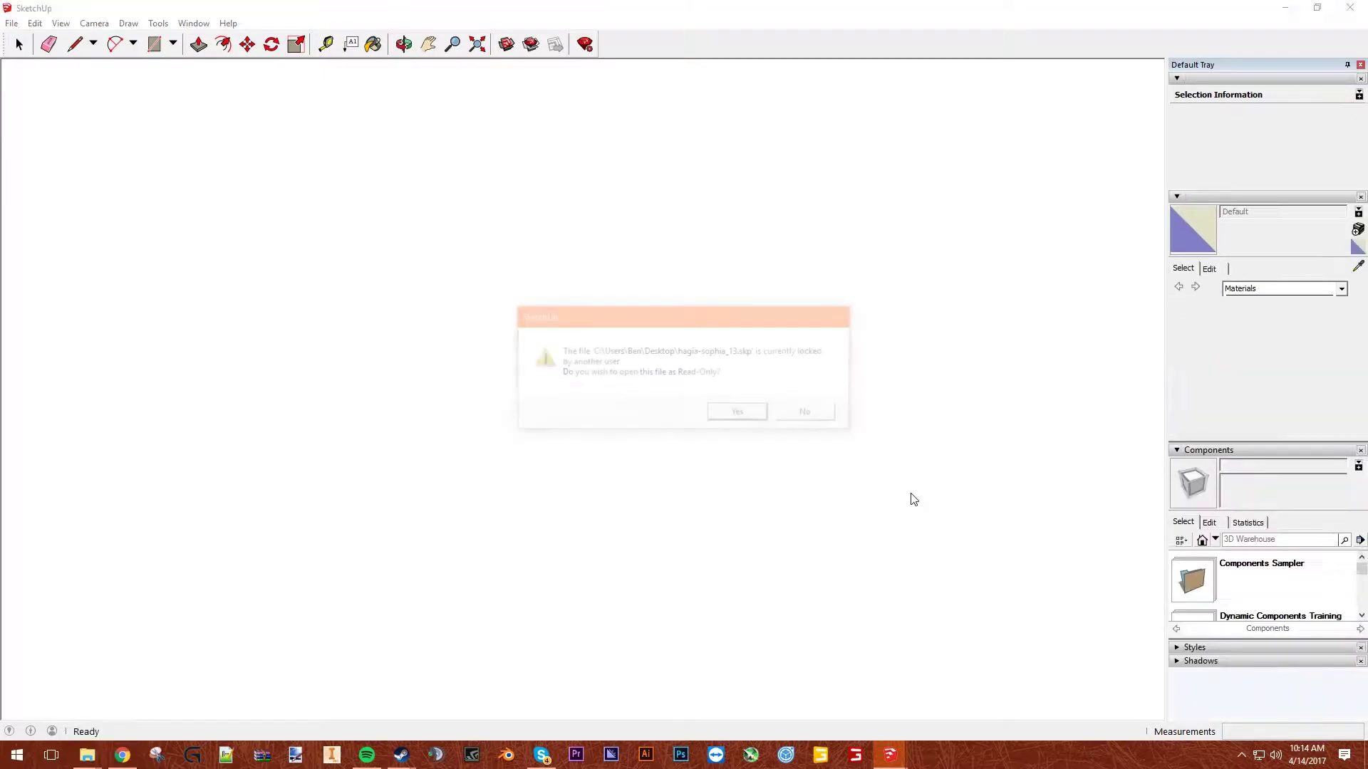
click(826, 419)
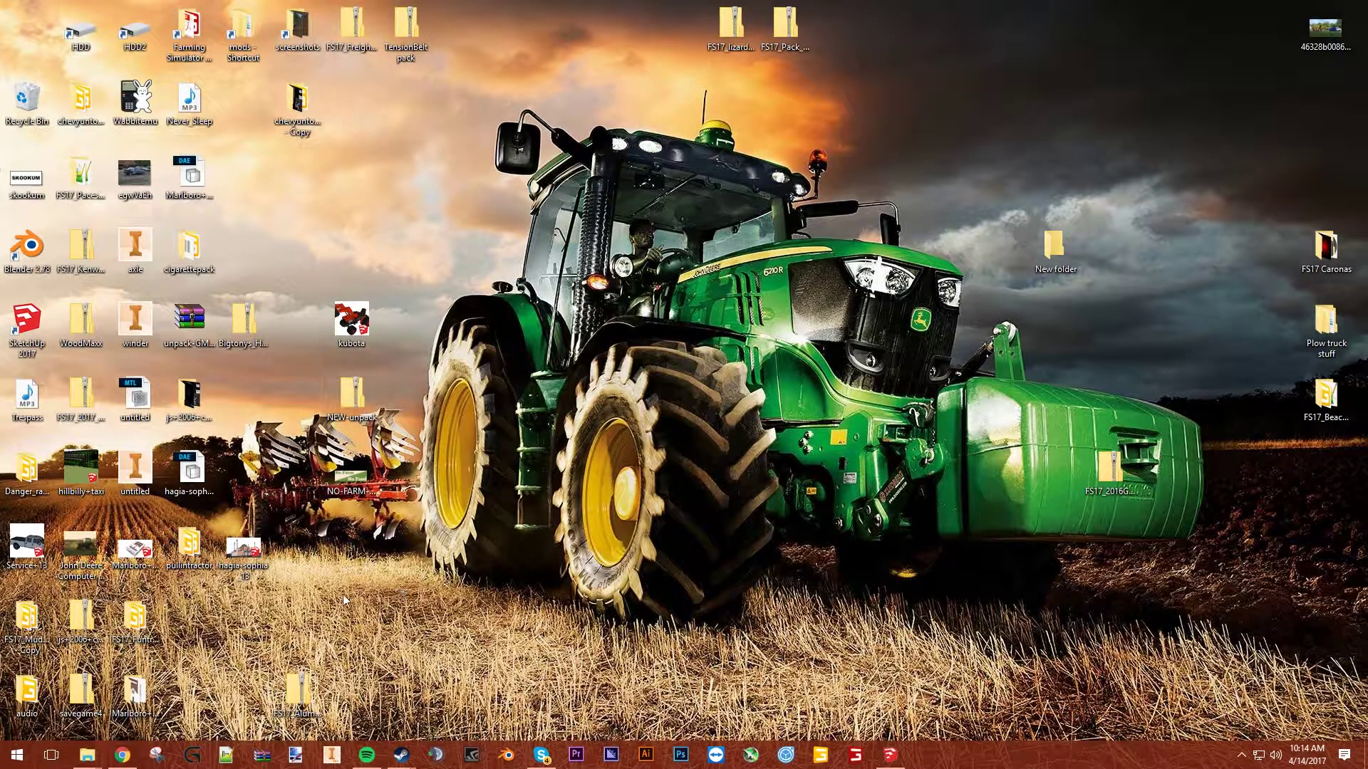
- Close the already open hagia-sophia_13 model without saving changes, and reopen the file from the desktop
click(243, 548)
click(890, 755)
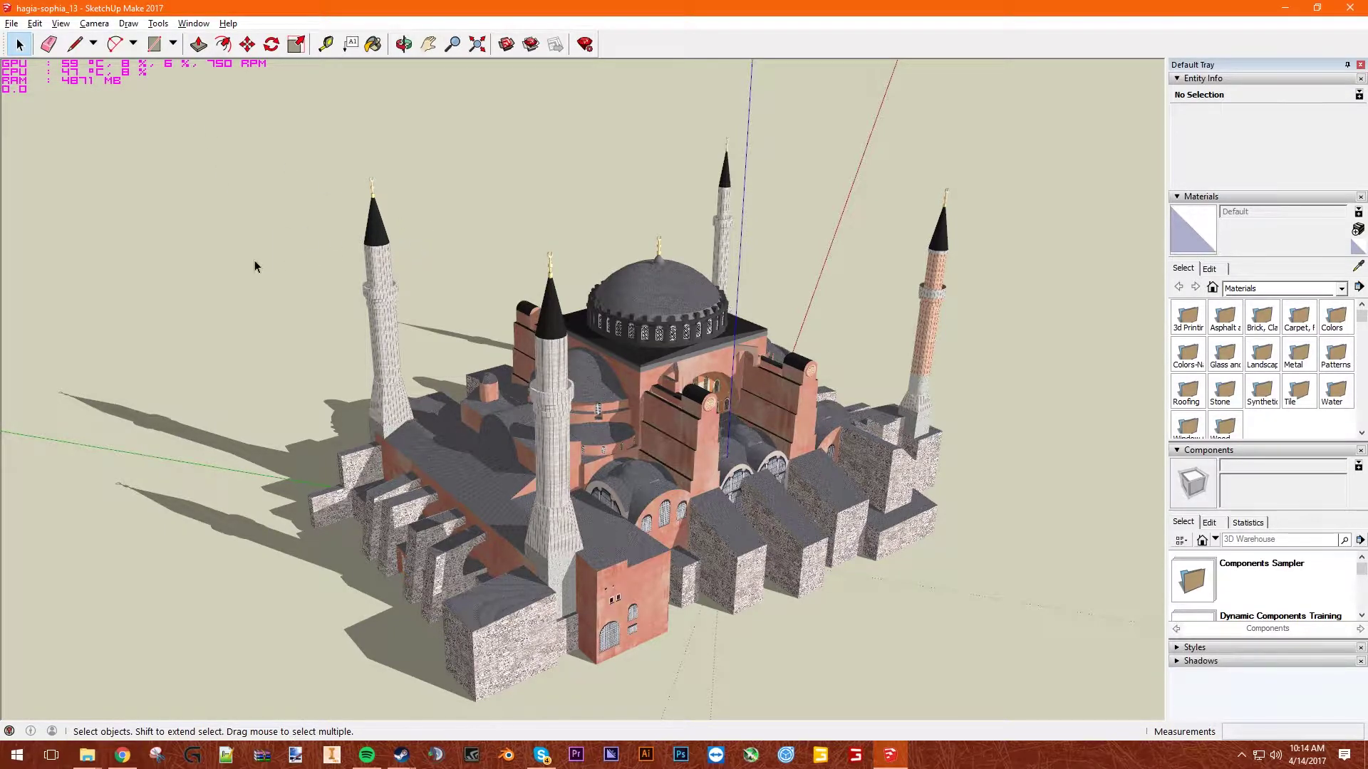
scroll(559, 383, down, 3)
scroll(799, 503, up, 3)
middle_drag(547, 476, 520, 474)
click(1350, 7)
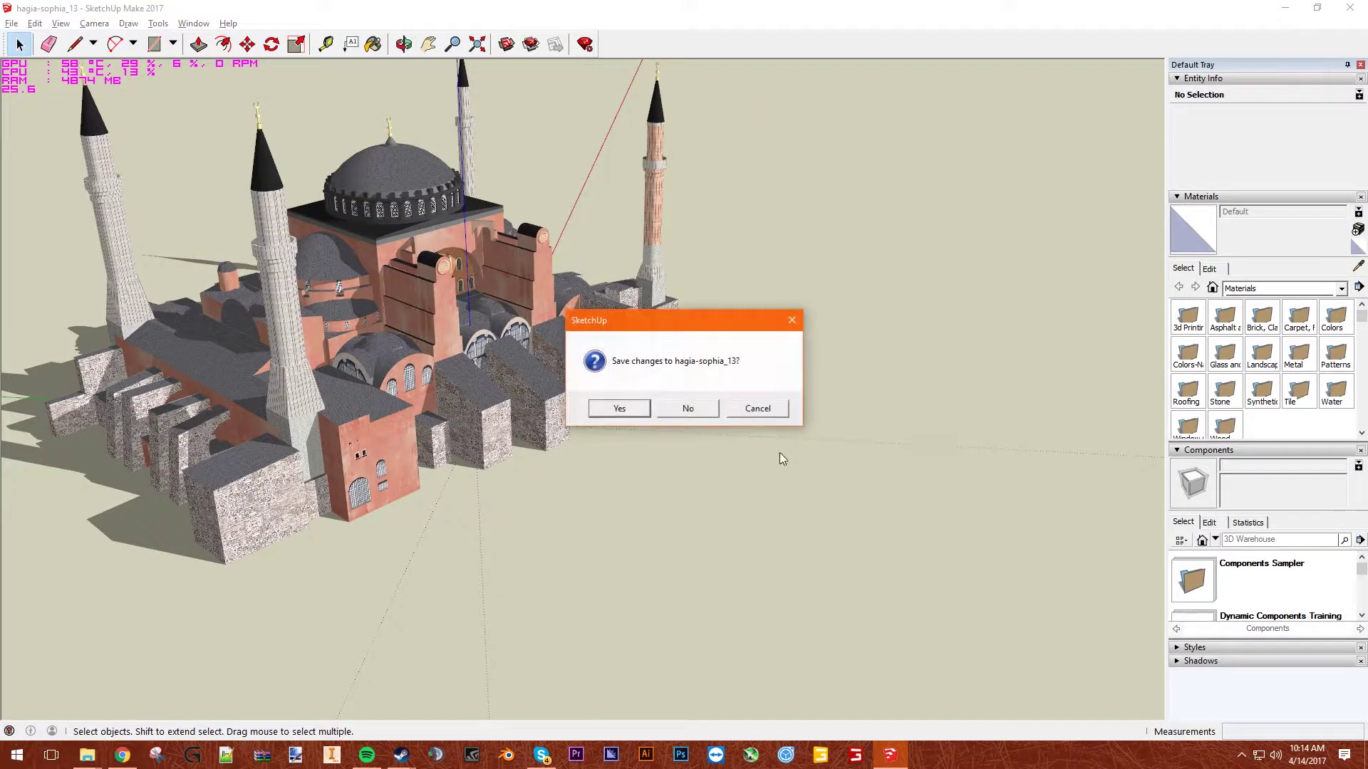
click(698, 409)
double_click(244, 549)
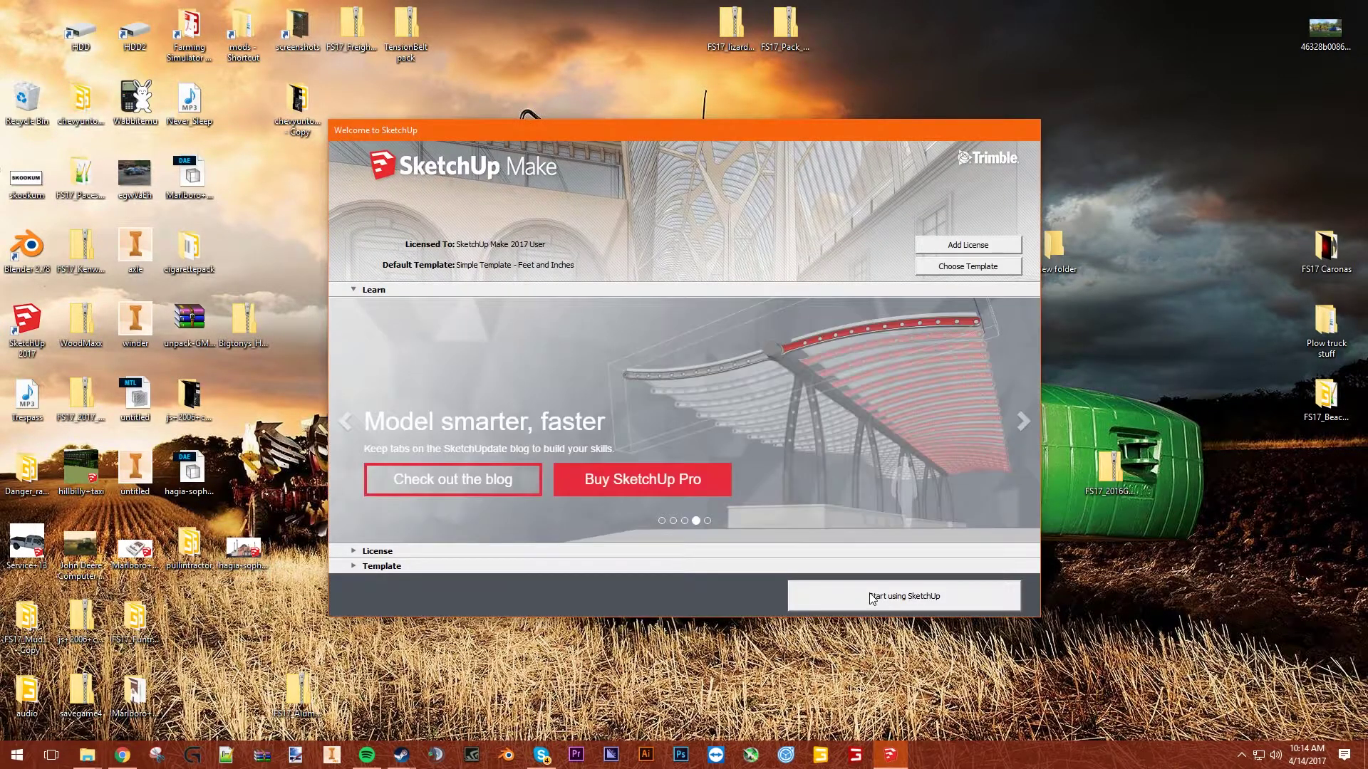
click(872, 597)
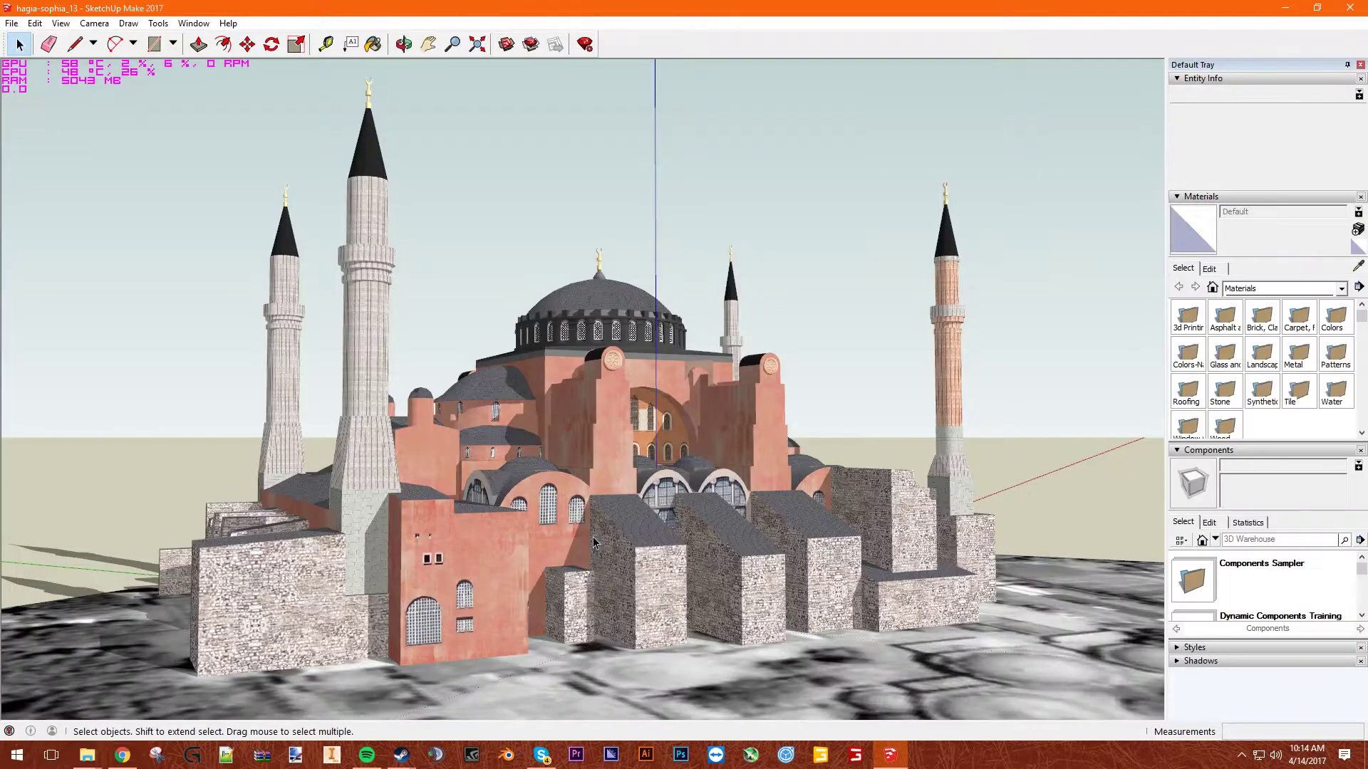
- Delete the Google Earth Snapshot and Google Earth Terrain groups from beneath the building
scroll(742, 576, down, 5)
middle_drag(742, 576, 781, 583)
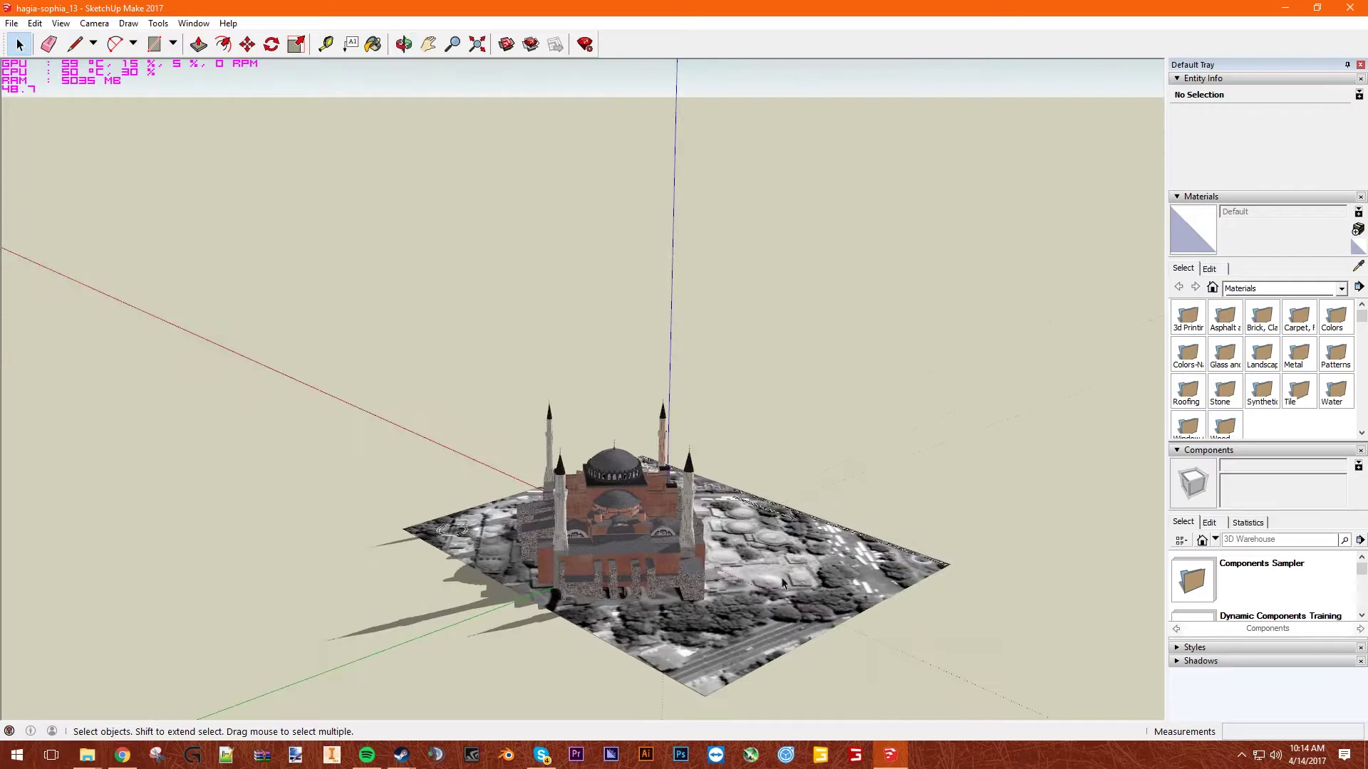
click(781, 577)
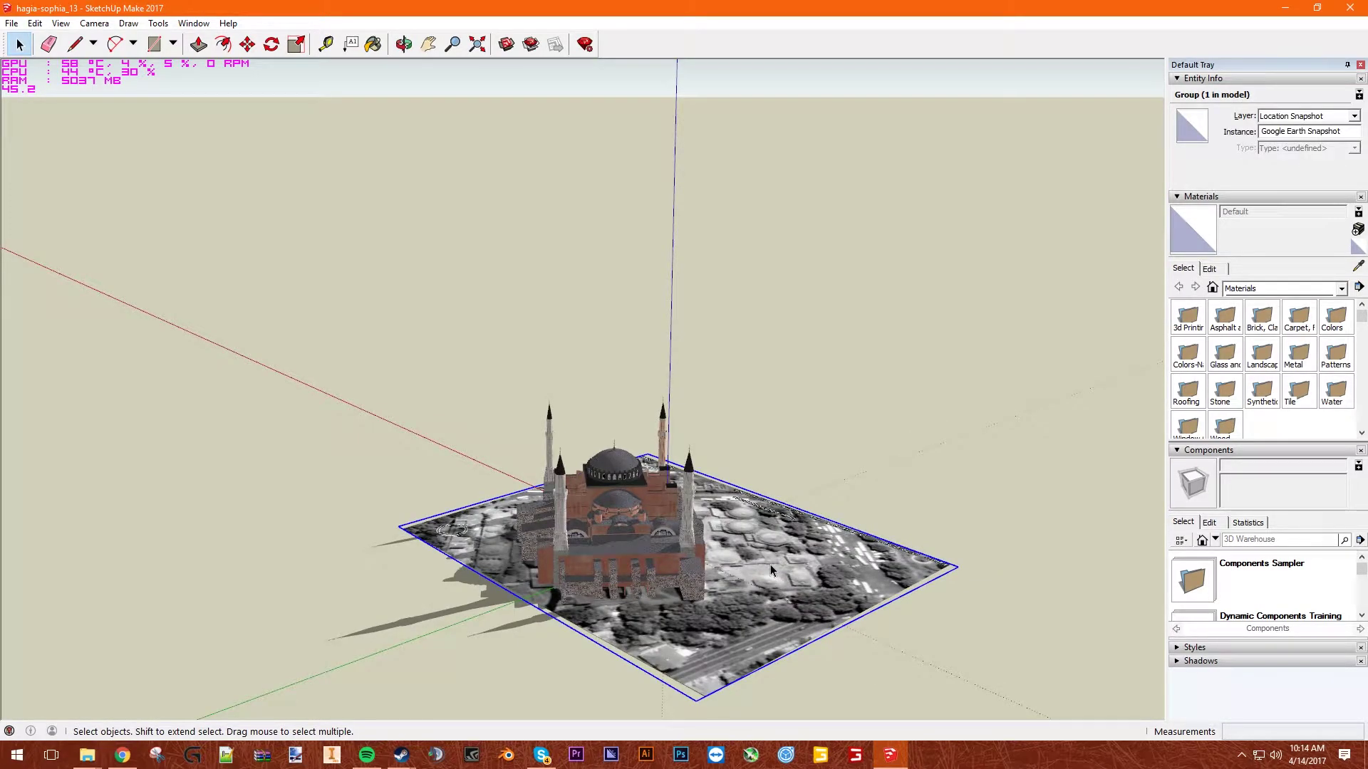
click(771, 564)
key(Delete)
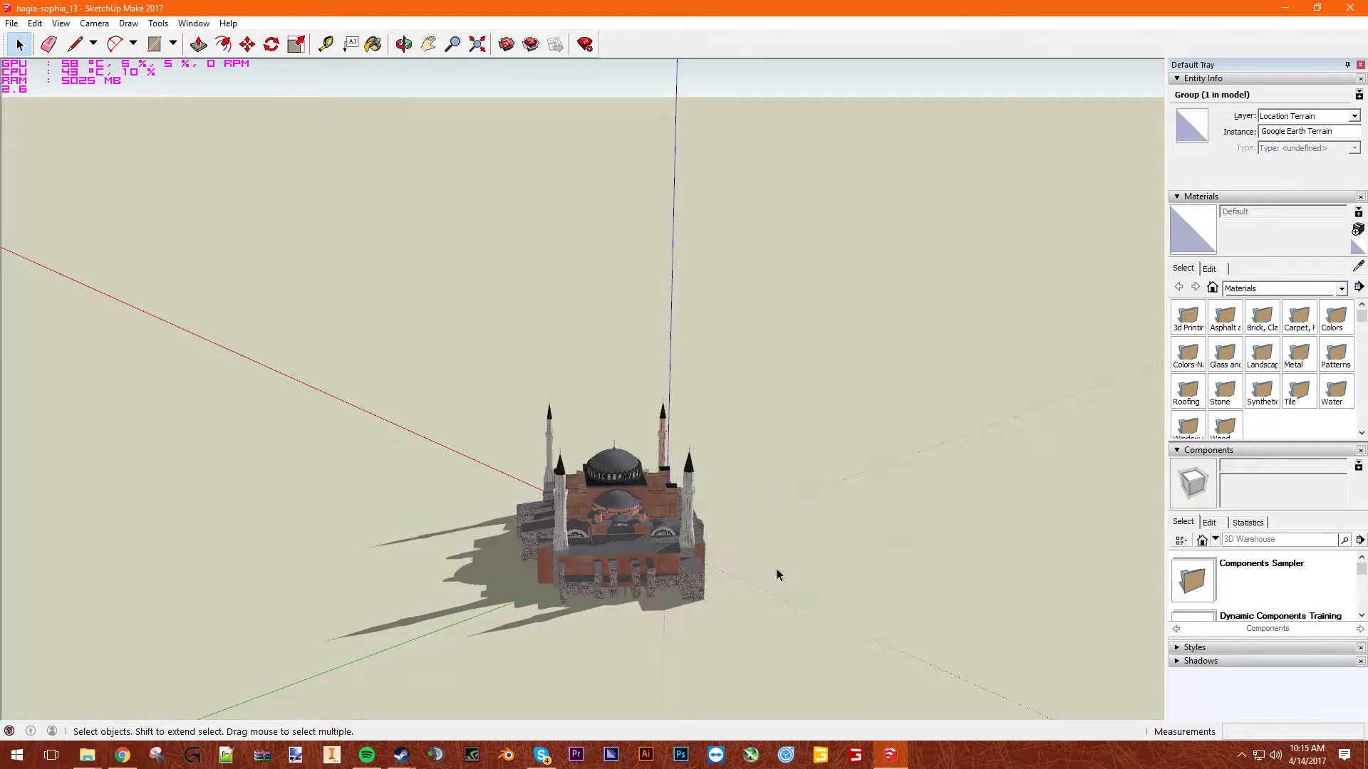
- Examine the remaining building model from several sides and distances
scroll(766, 581, up, 5)
middle_drag(755, 596, 834, 541)
middle_drag(470, 548, 519, 406)
scroll(667, 577, down, 3)
scroll(667, 576, down, 1)
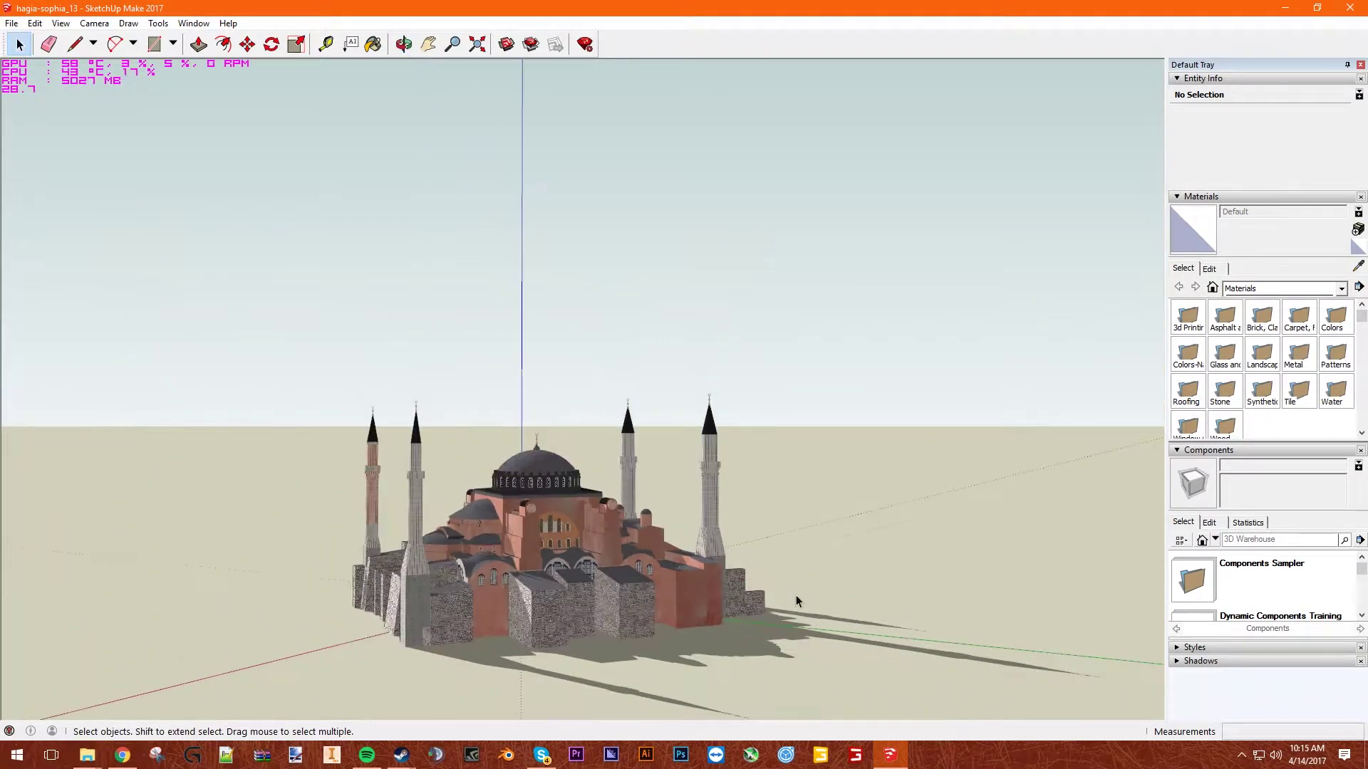
scroll(797, 597, up, 4)
scroll(982, 516, up, 1)
key(ctrl+a)
key(ctrl+t)
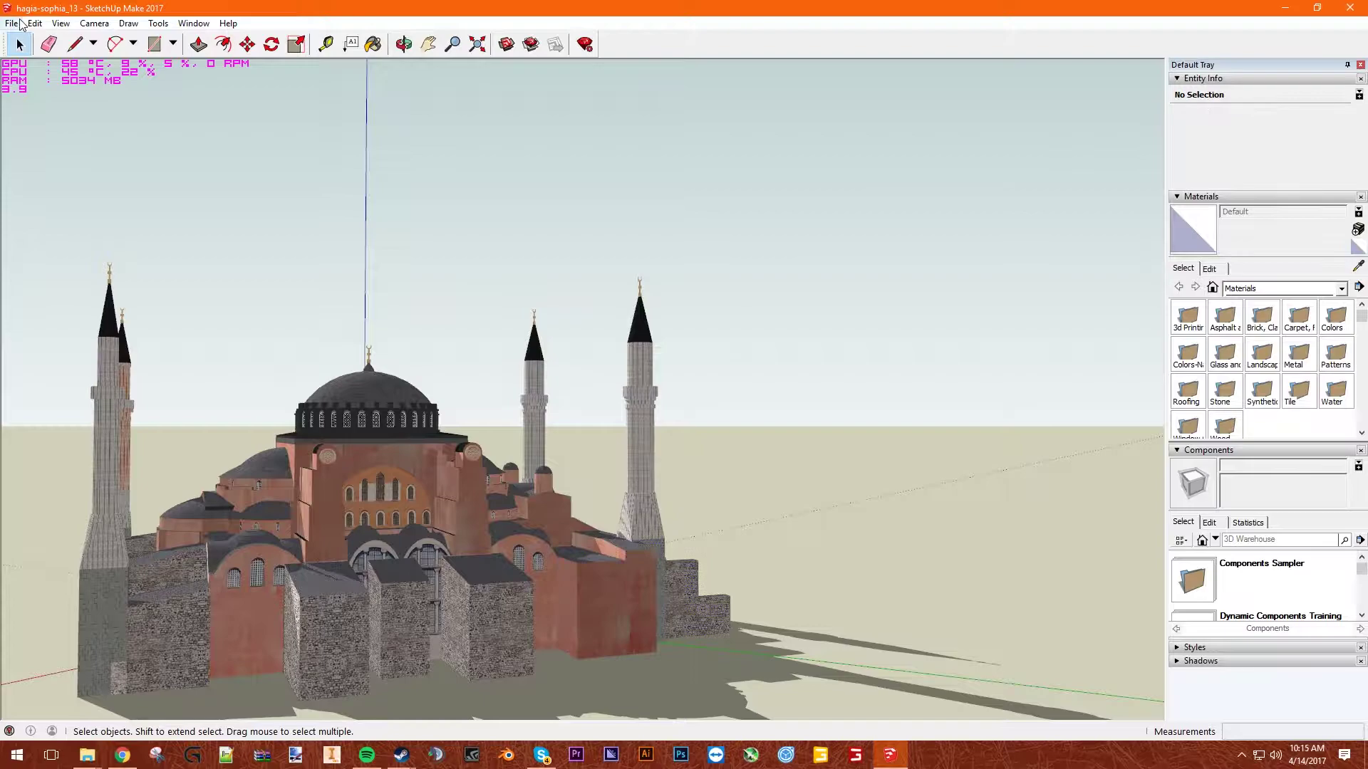
- Export the 3D model as the COLLADA file hagia-sophia_13 into a new Desktop folder named sample
click(12, 23)
mouse_move(30, 228)
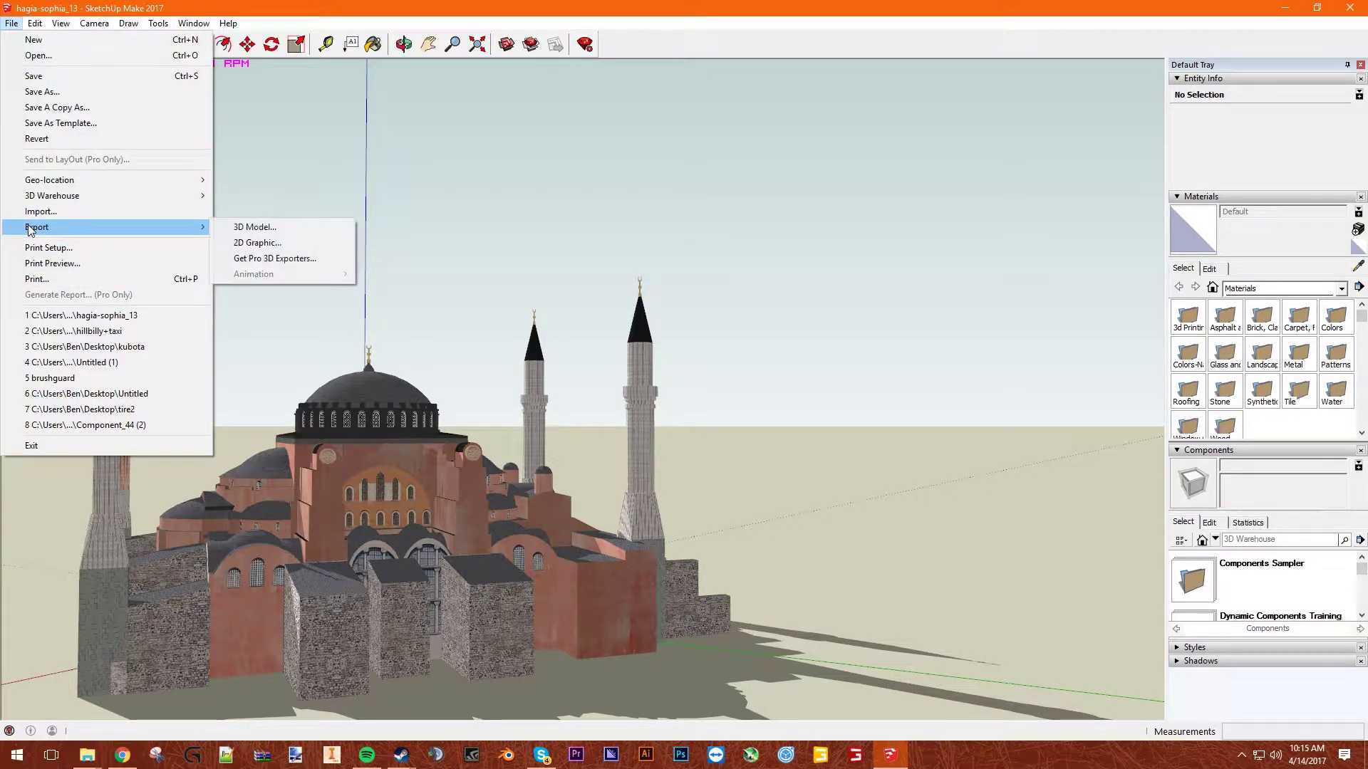
click(272, 227)
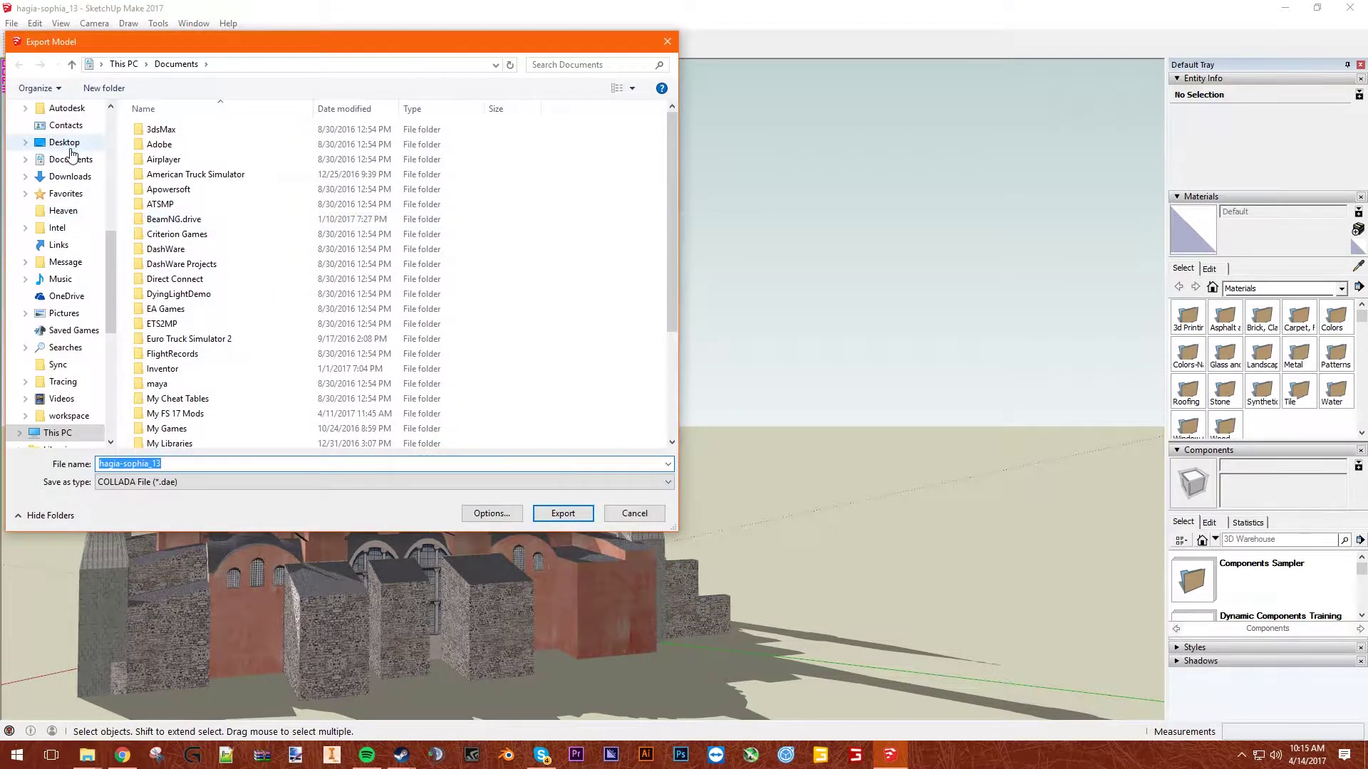
click(66, 145)
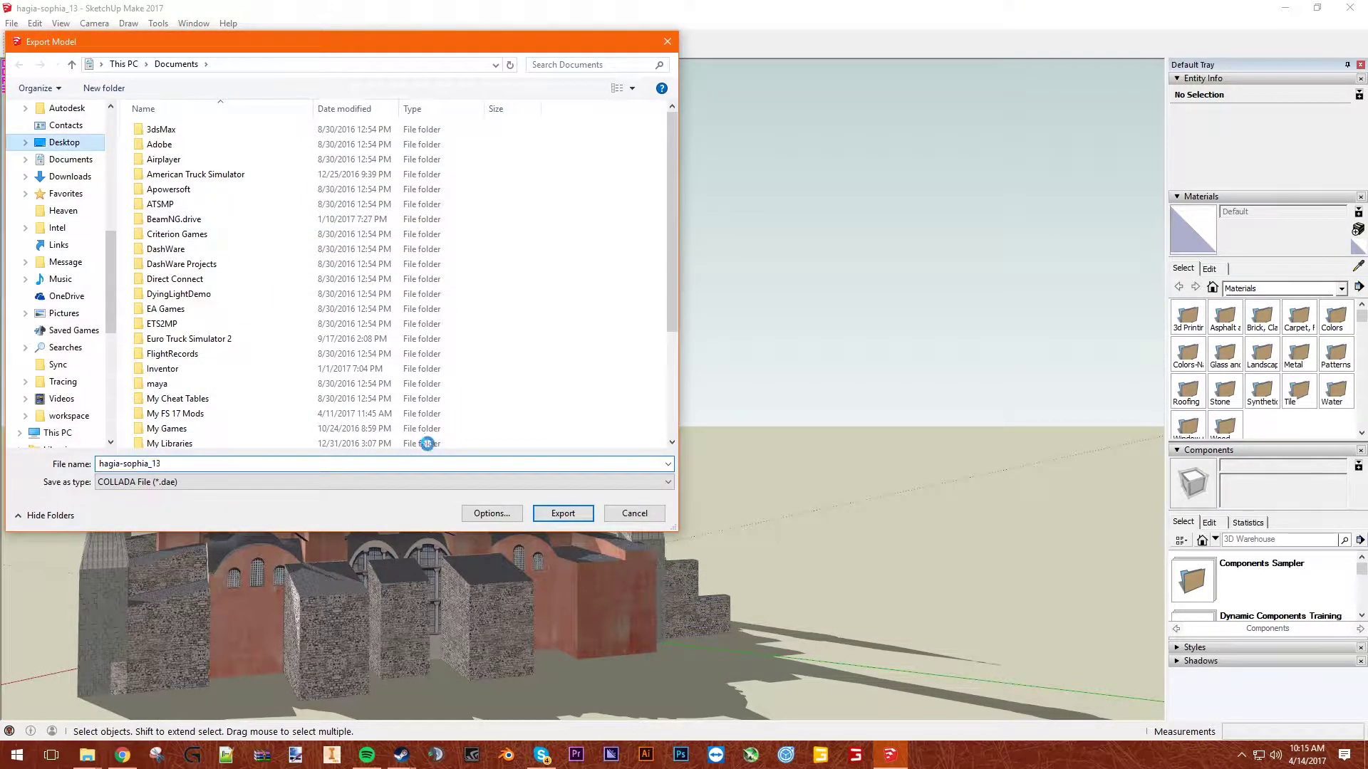
click(105, 88)
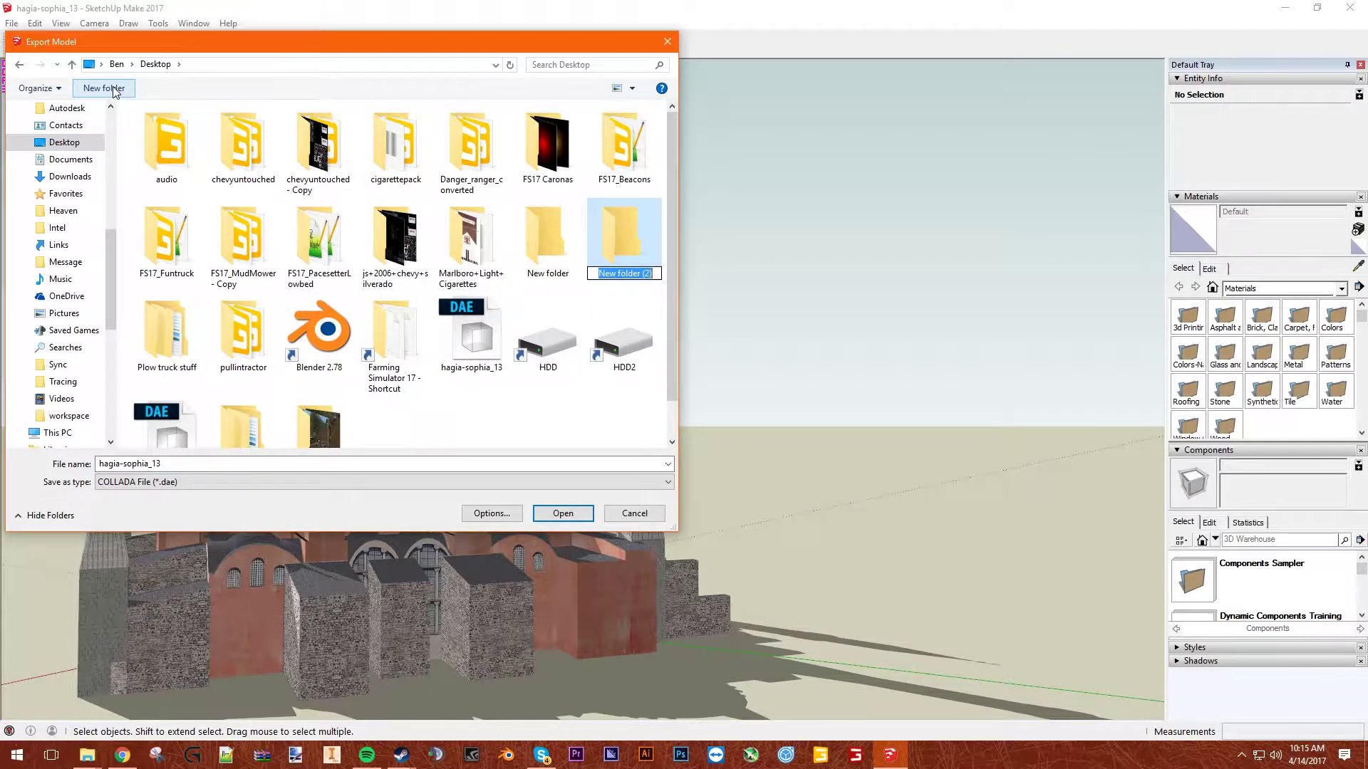
text(sample)
key(Return)
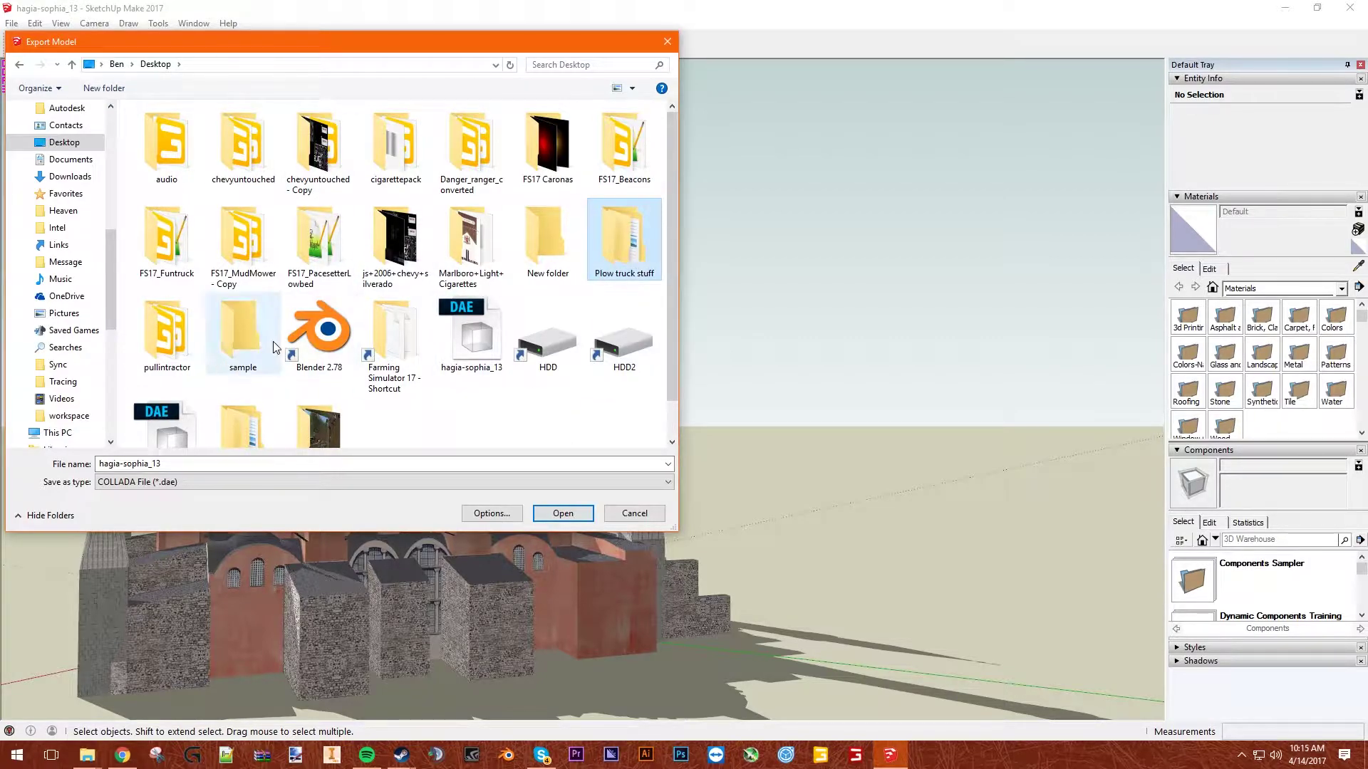
double_click(272, 341)
click(568, 511)
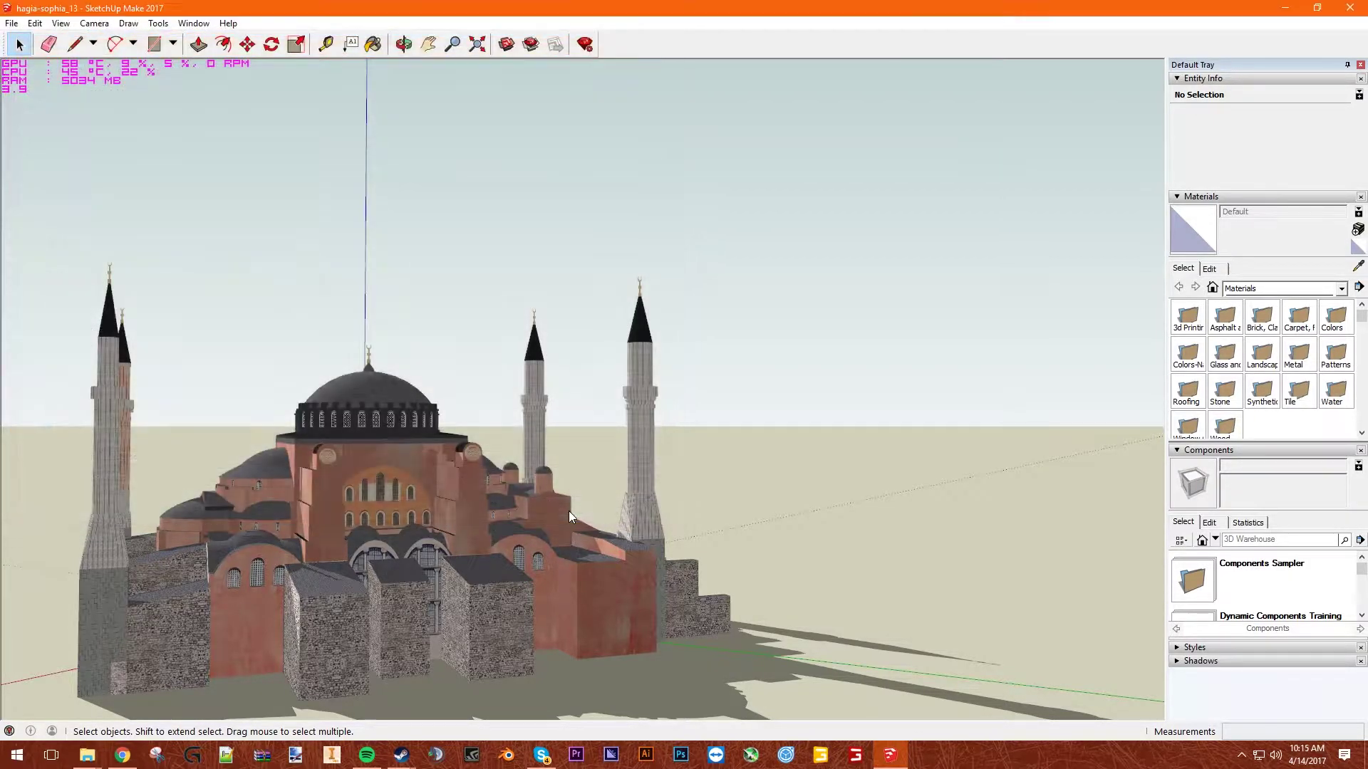
- Minimize SketchUp and open the sample folder on the desktop to view the exported files
click(1285, 8)
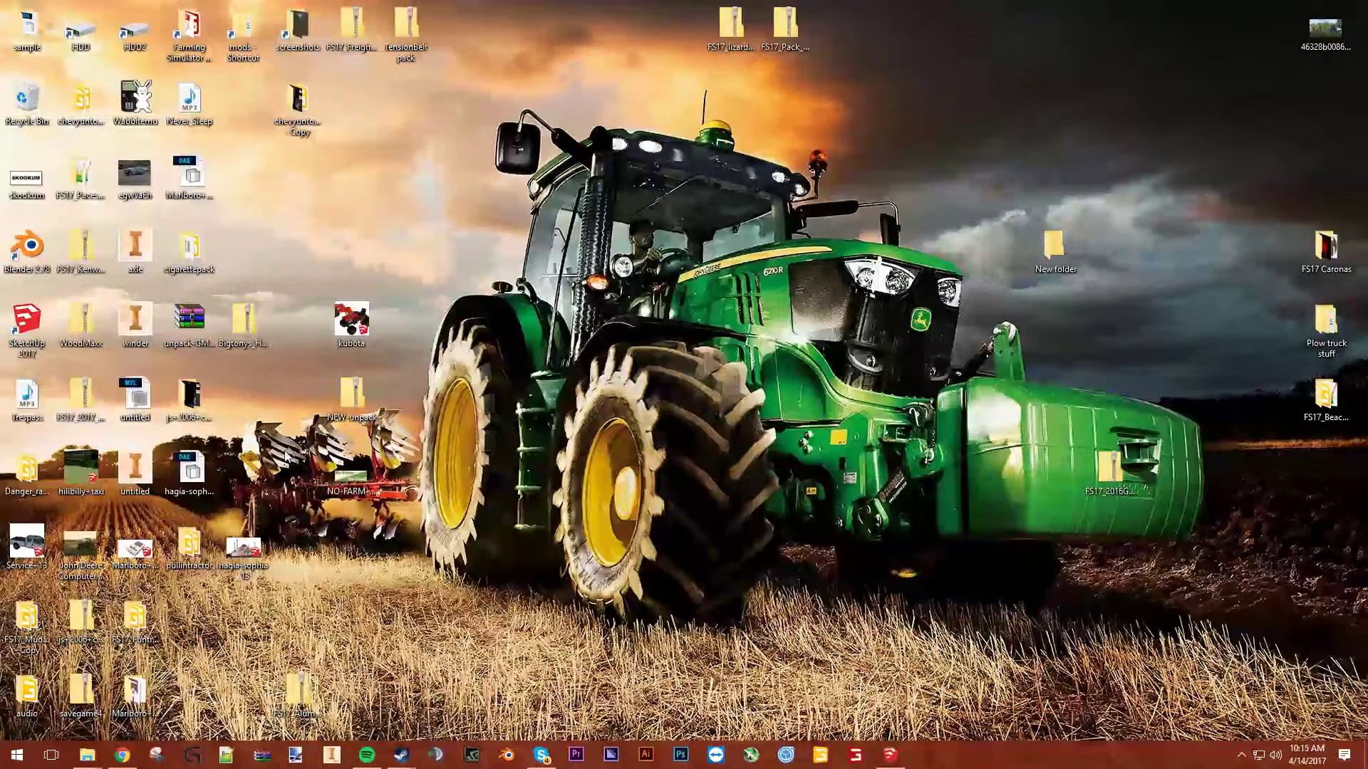
double_click(28, 22)
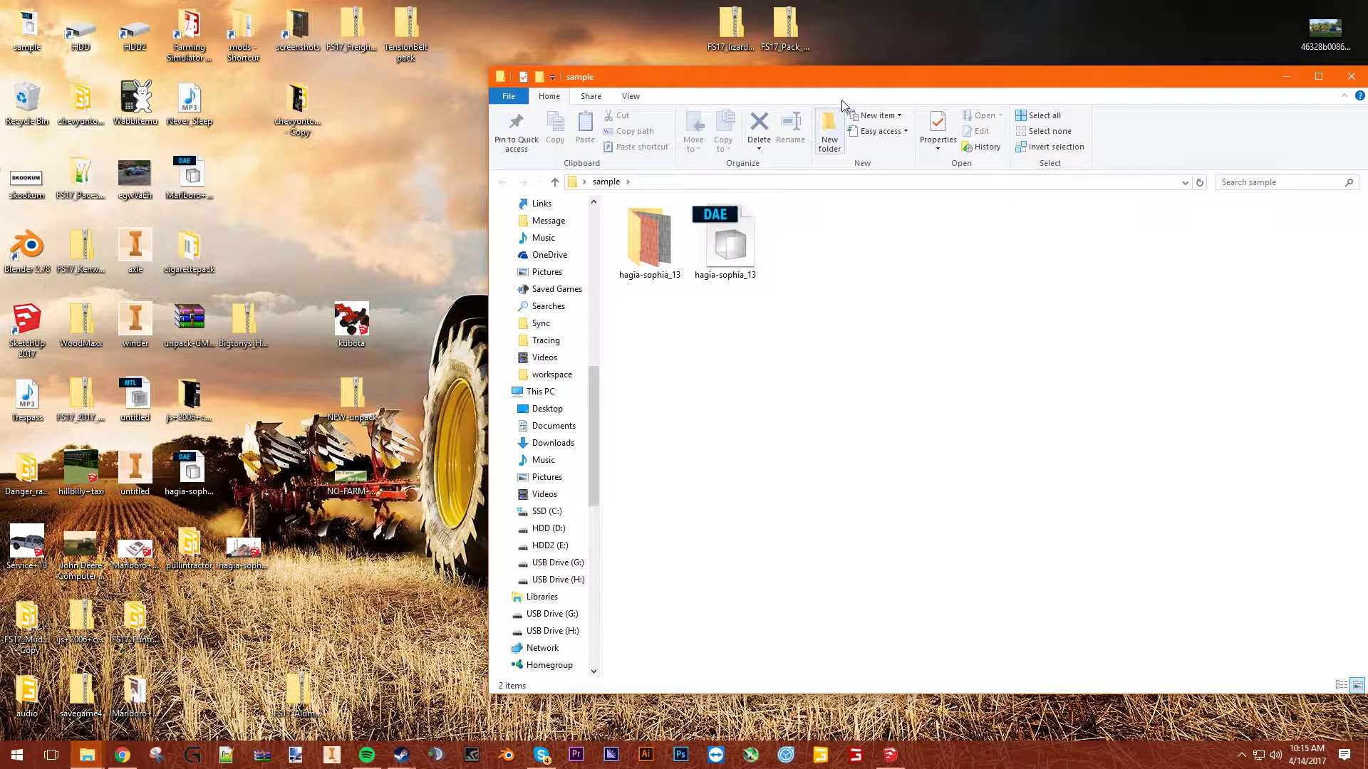
drag(856, 81, 680, 109)
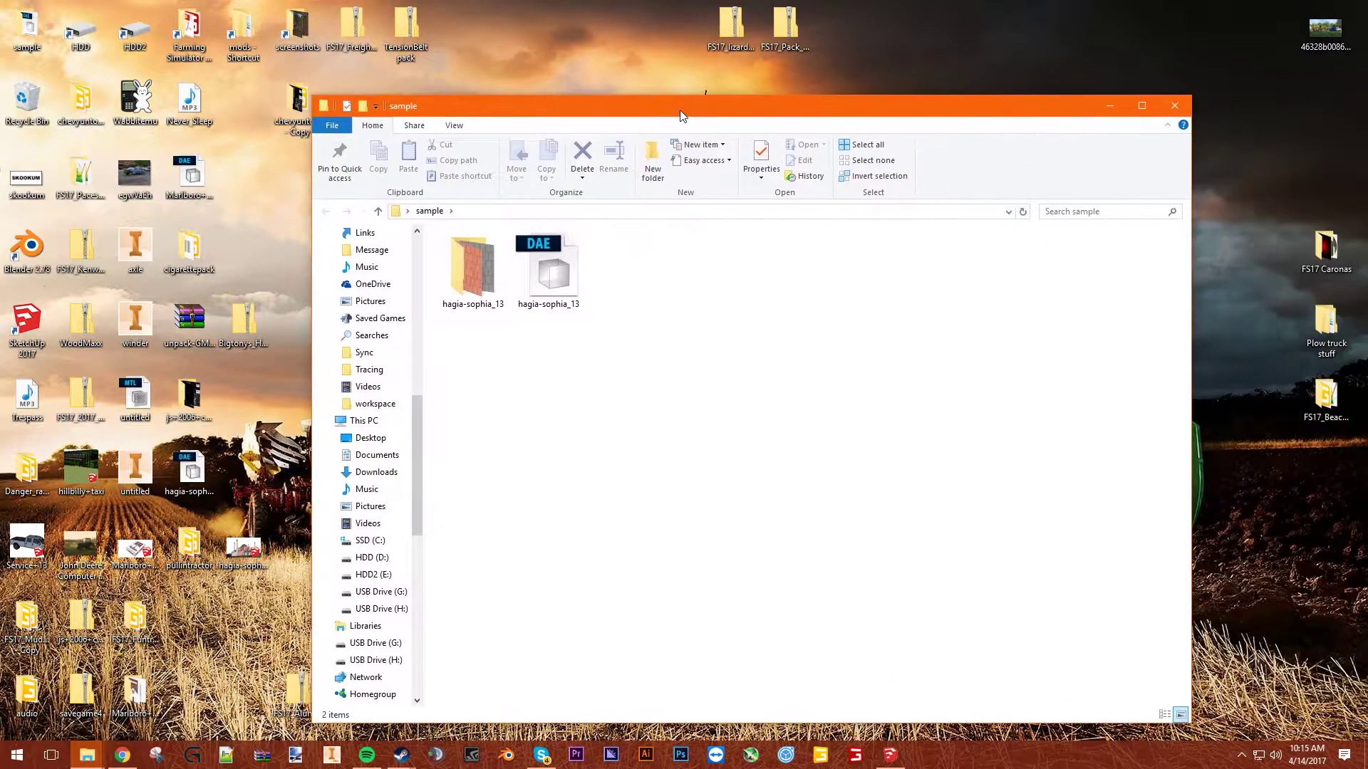
- Launch GIANTS Editor and close it again
click(827, 759)
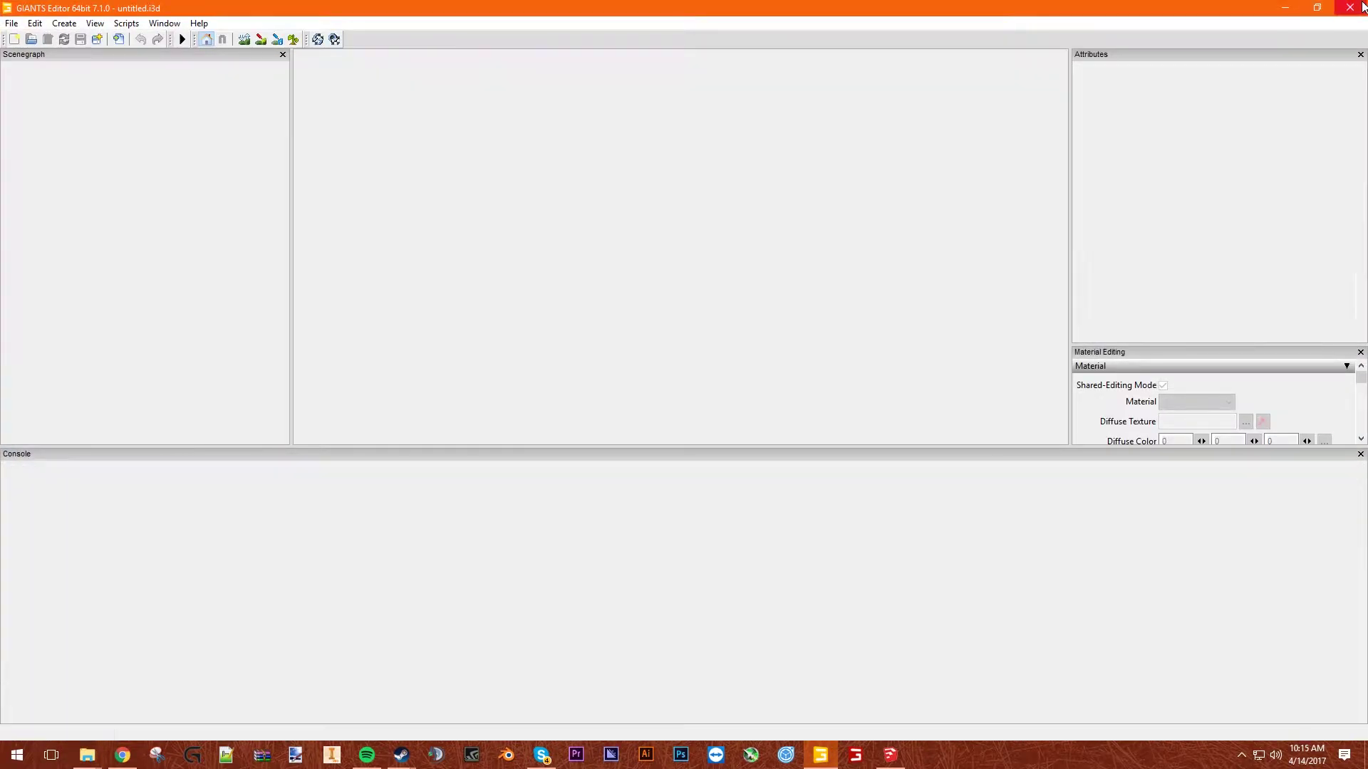
click(1361, 7)
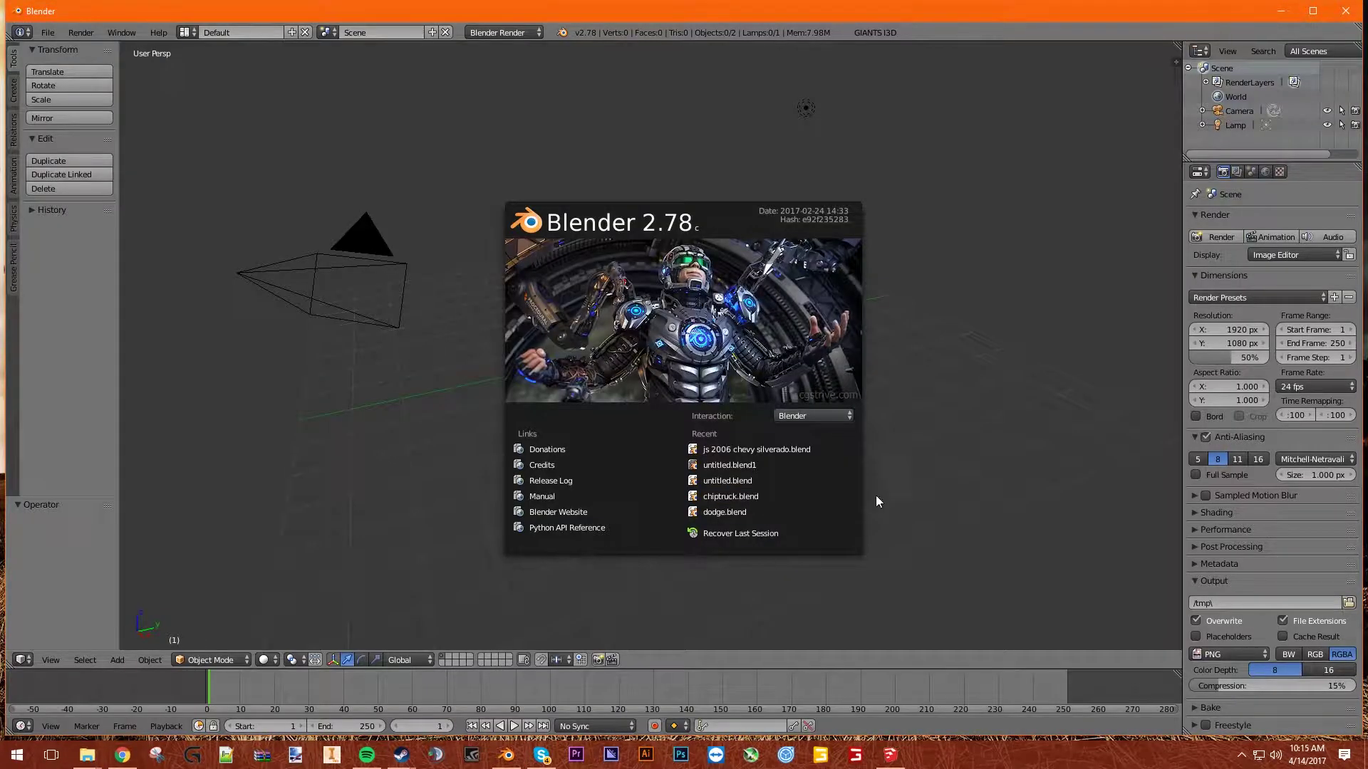
- In Blender, import the Collada file hagia-sophia_13.dae from the sample folder on the Desktop
click(948, 495)
click(48, 32)
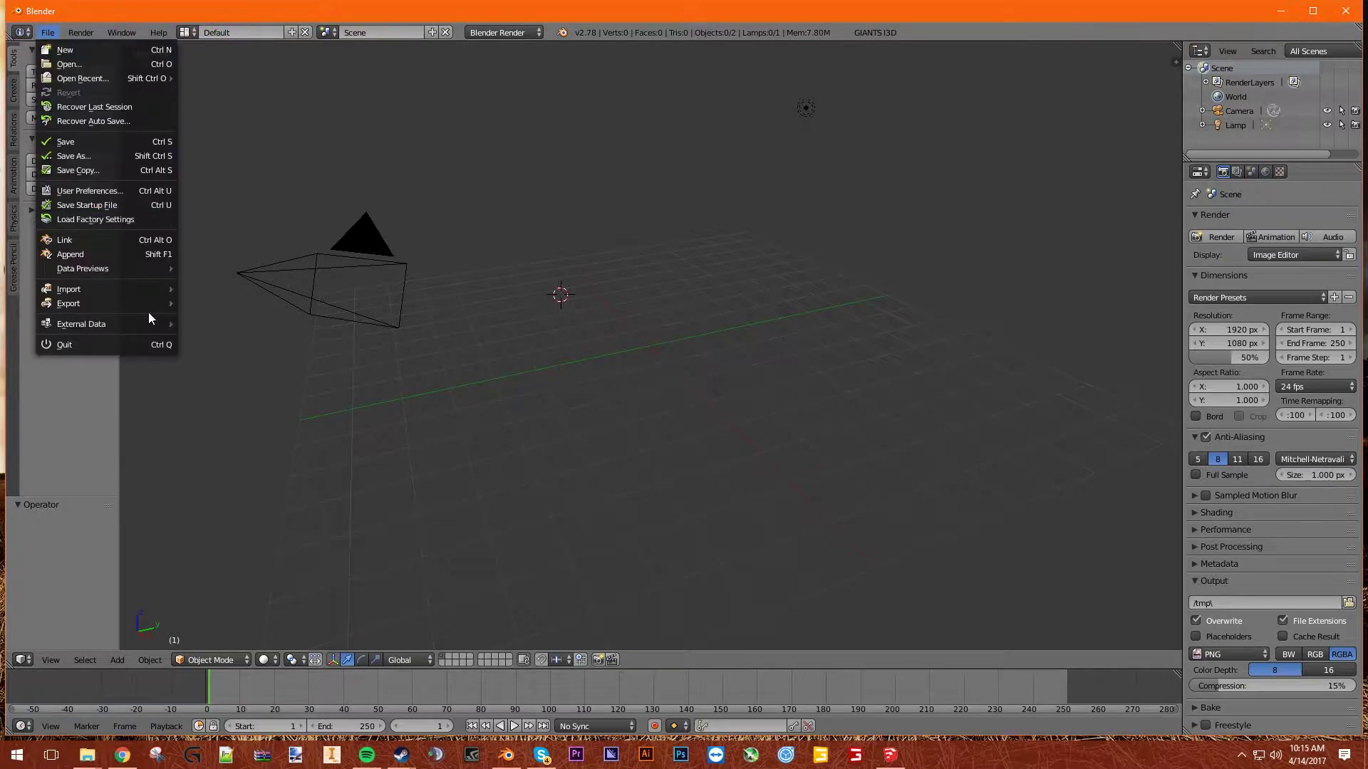
mouse_move(79, 294)
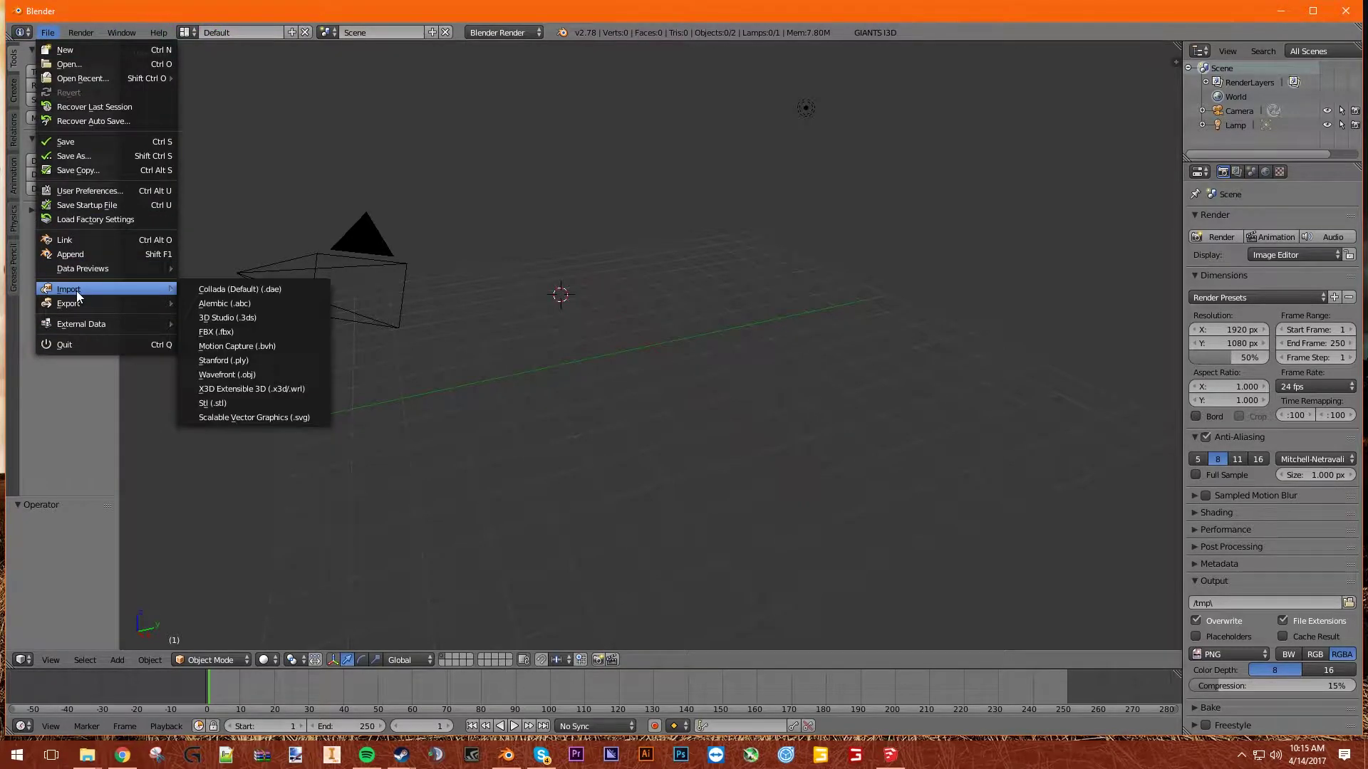
click(227, 293)
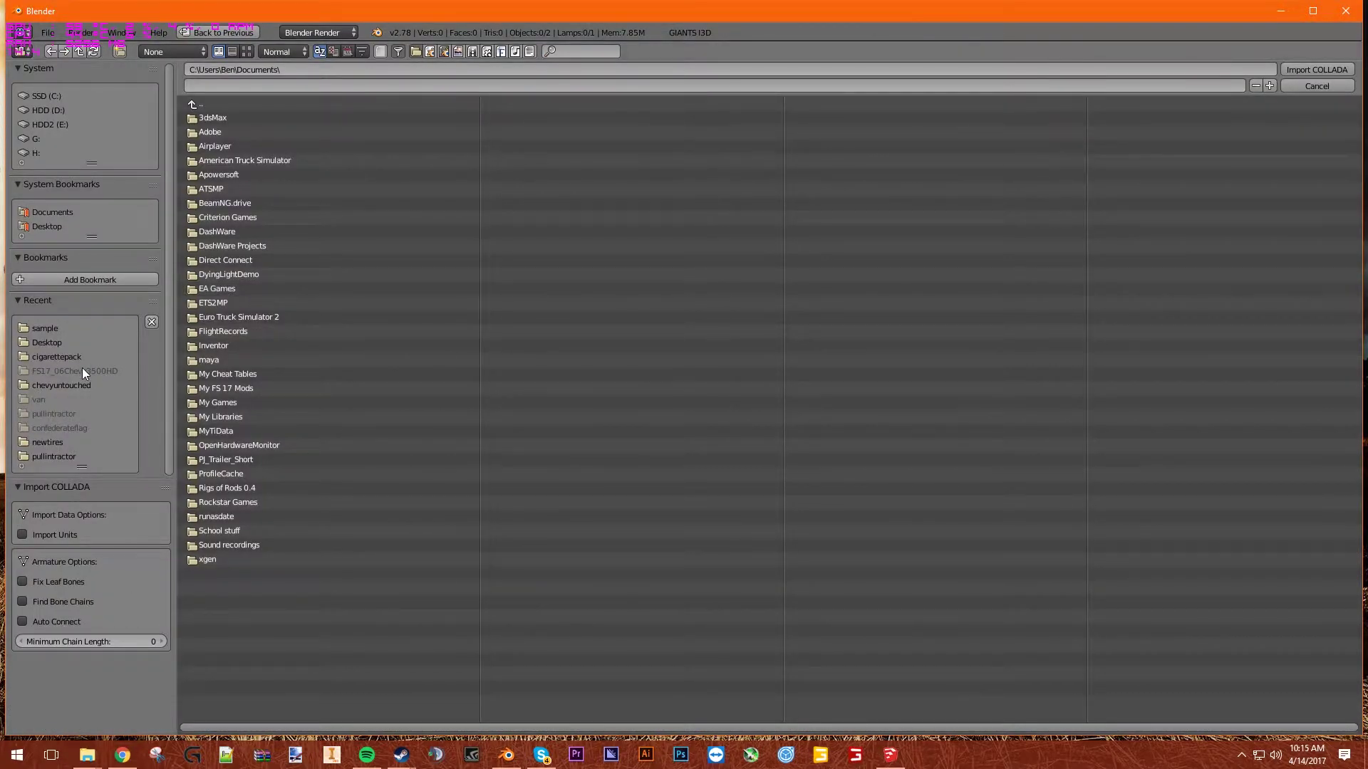
click(43, 342)
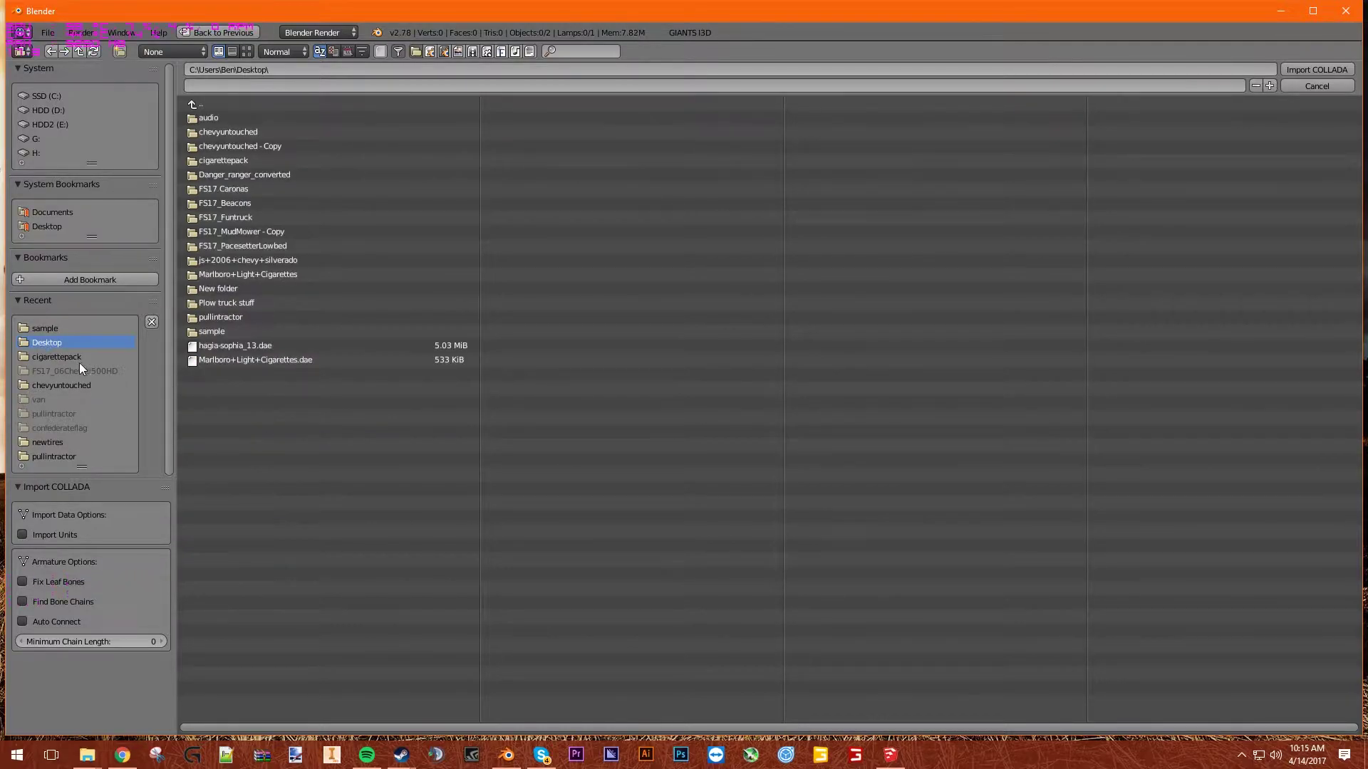
click(292, 344)
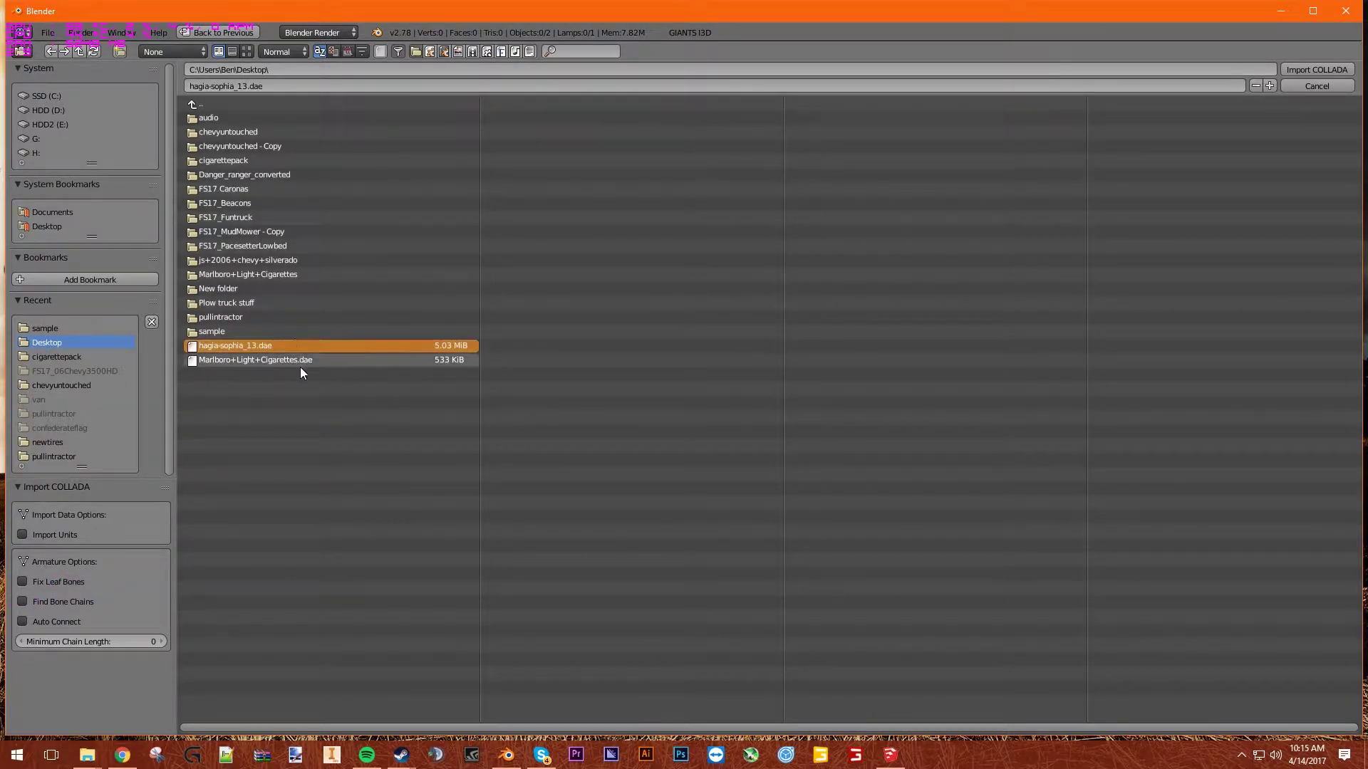
click(242, 329)
click(269, 133)
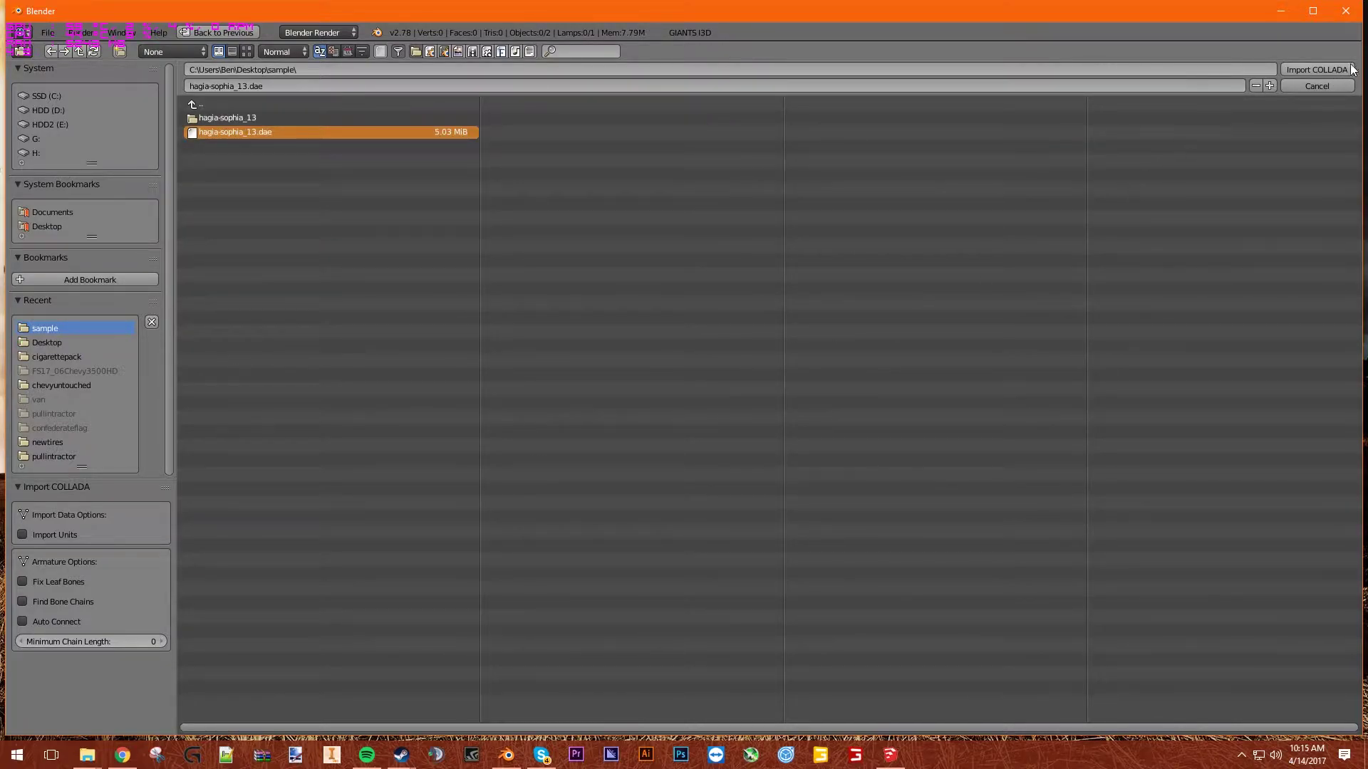
click(1317, 69)
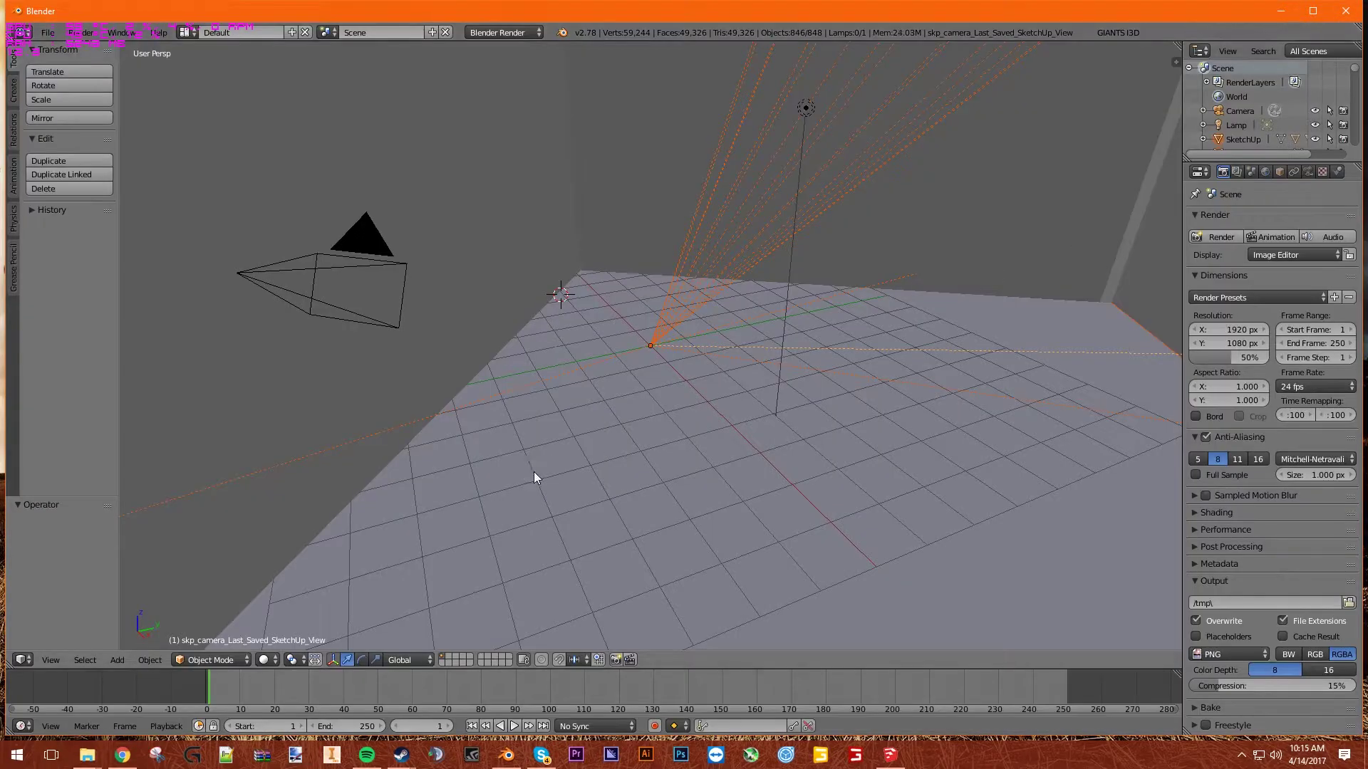
- Frame the whole imported building in the 3D view and examine its geometry from several angles
key(Home)
scroll(794, 434, up, 14)
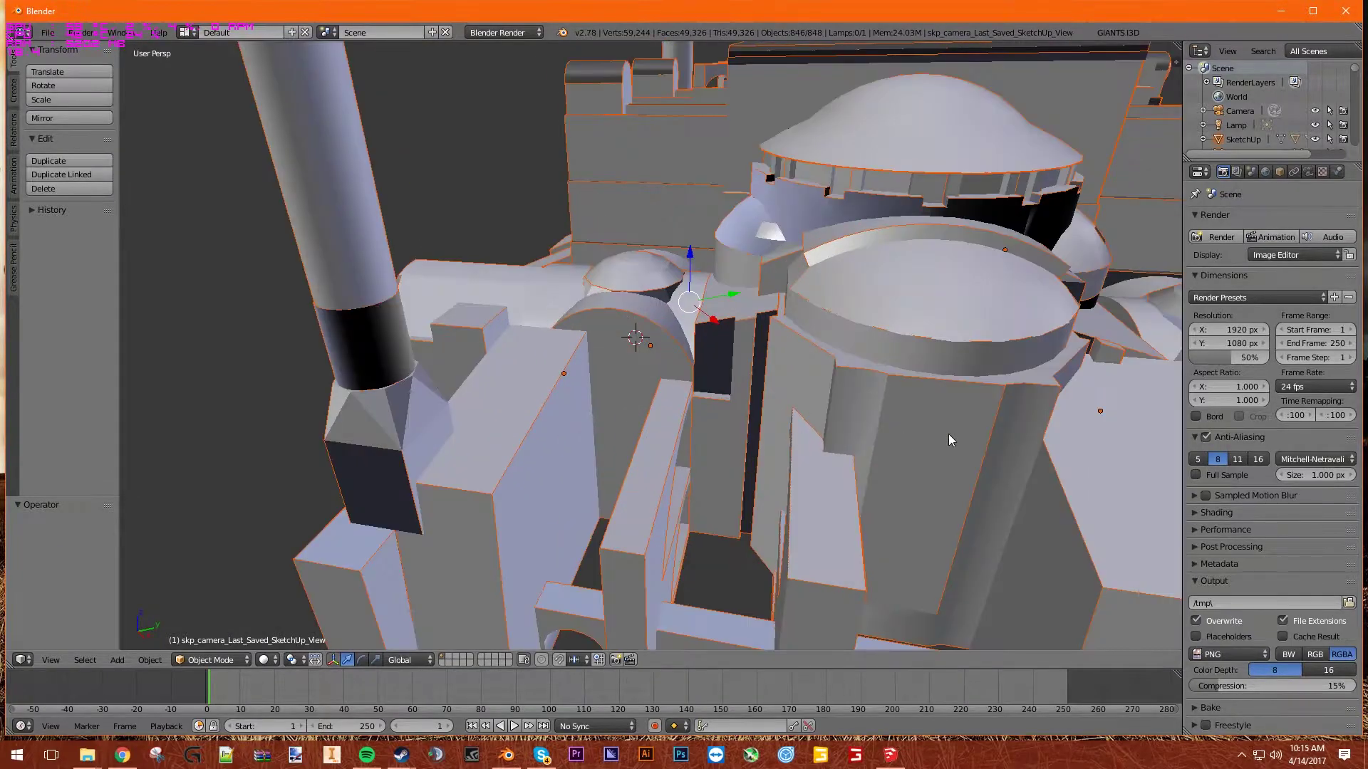
middle_drag(948, 434, 865, 416)
scroll(865, 416, down, 10)
scroll(865, 416, up, 8)
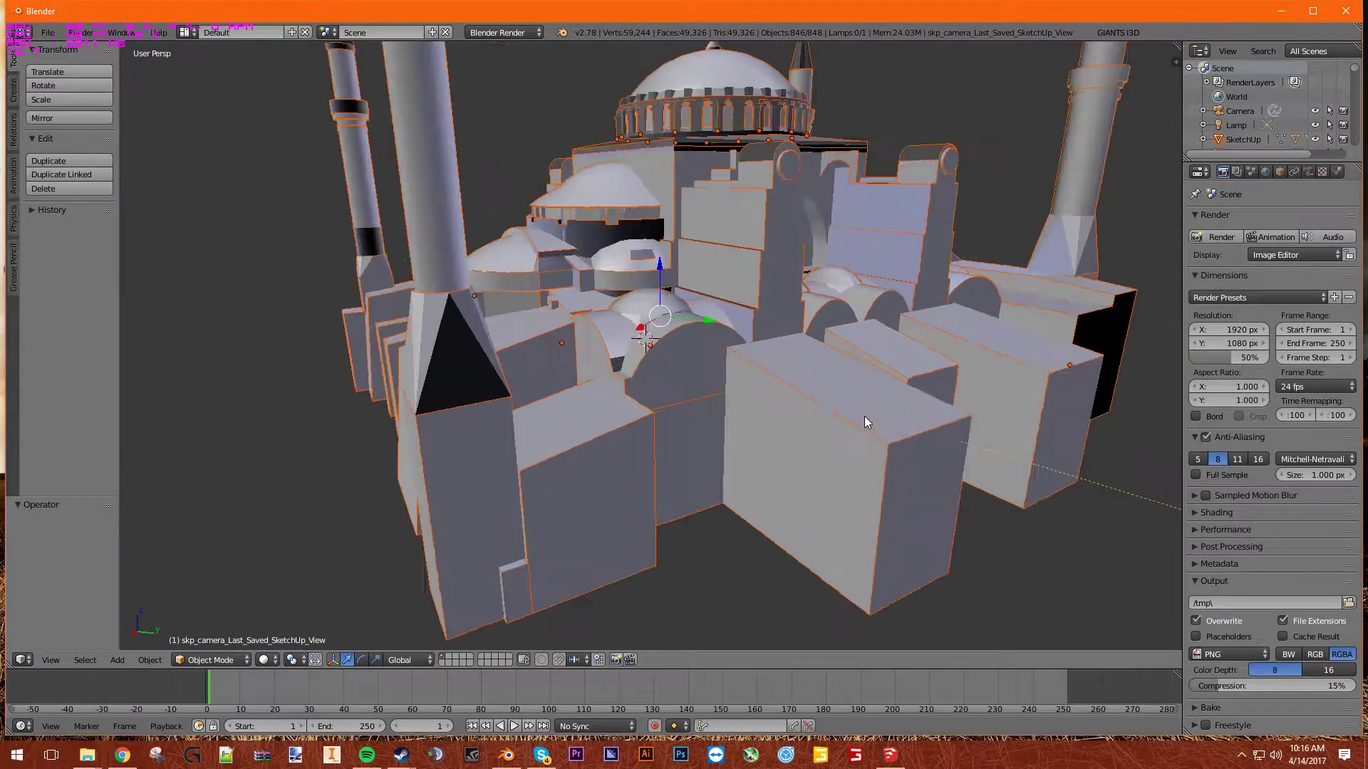
middle_drag(947, 402, 802, 389)
scroll(755, 426, down, 8)
scroll(802, 389, up, 4)
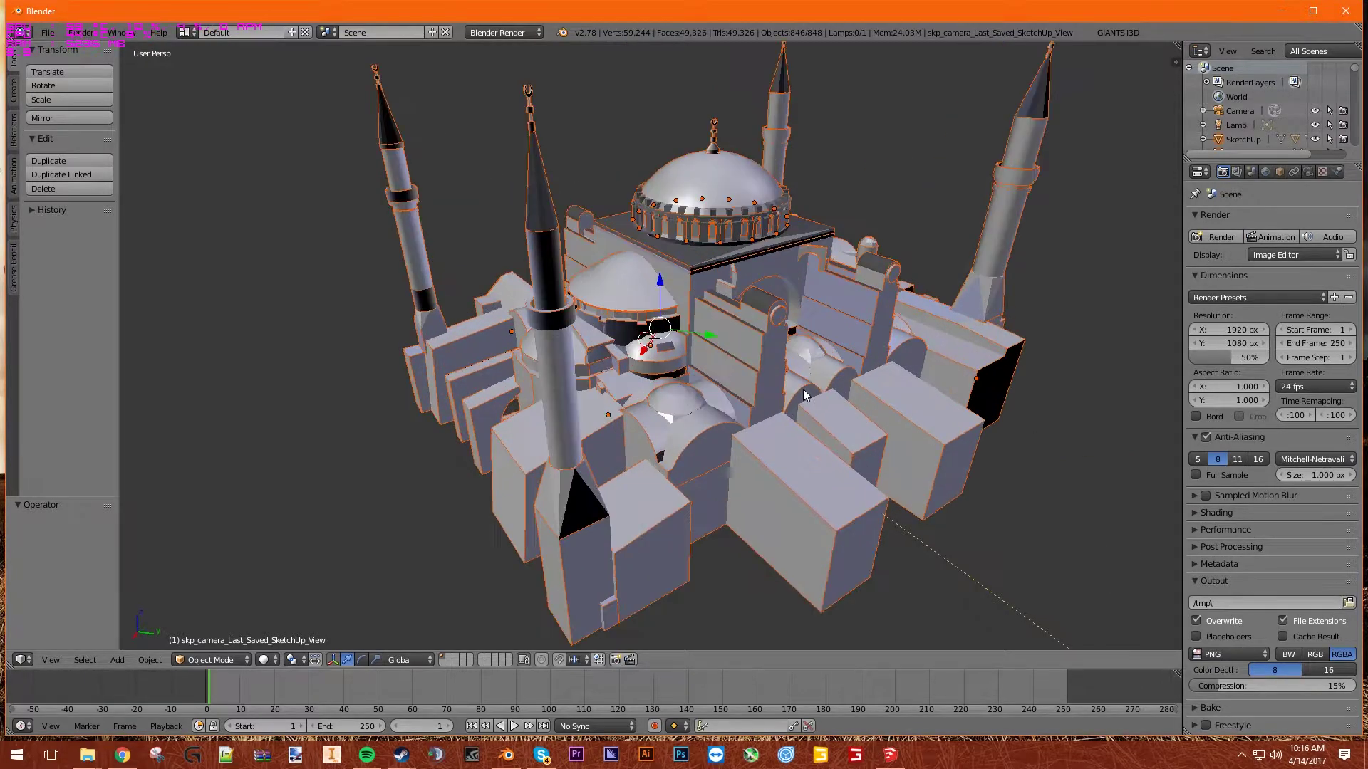
click(45, 34)
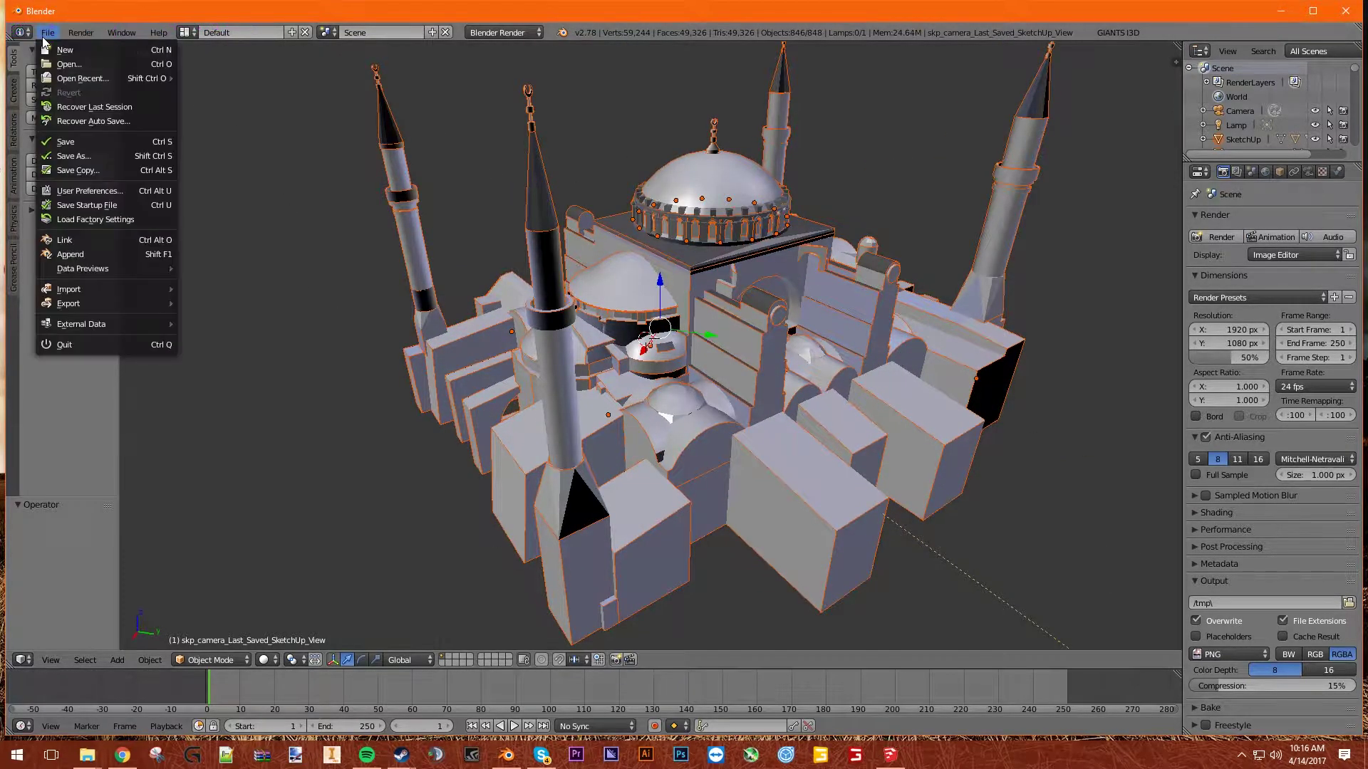
click(43, 32)
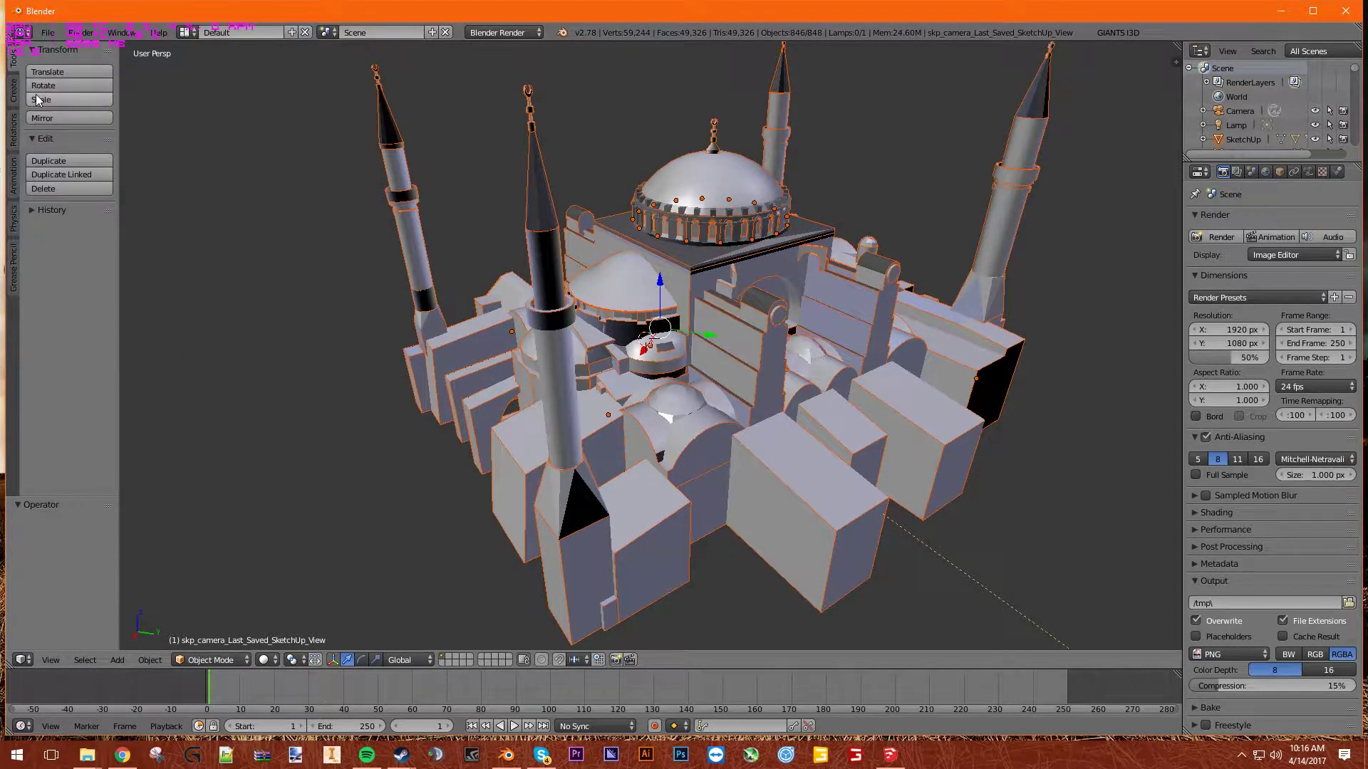
- Export the model as the GIANTS I3D file untitled.i3d into the hagia-sophia_13 folder inside the Desktop's sample folder
click(47, 34)
mouse_move(77, 309)
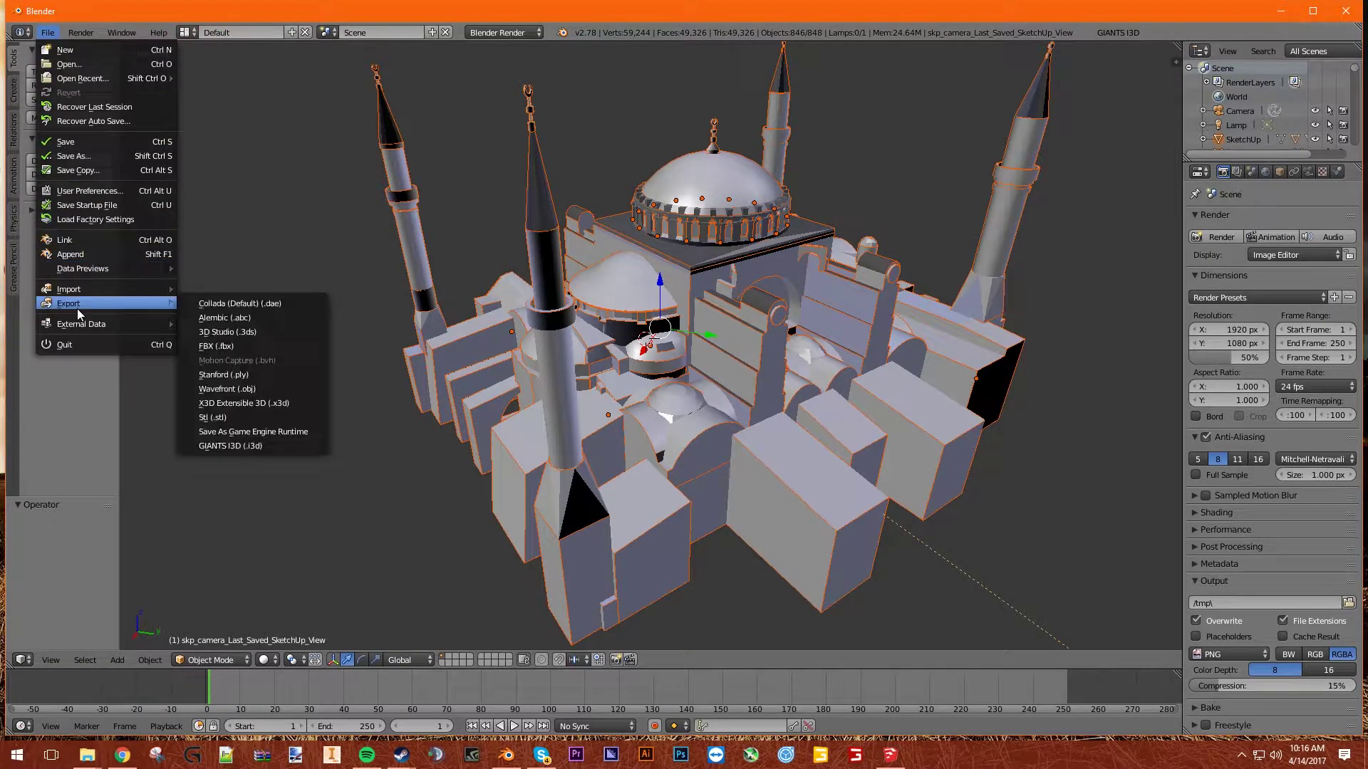
click(248, 447)
scroll(80, 618, down, 3)
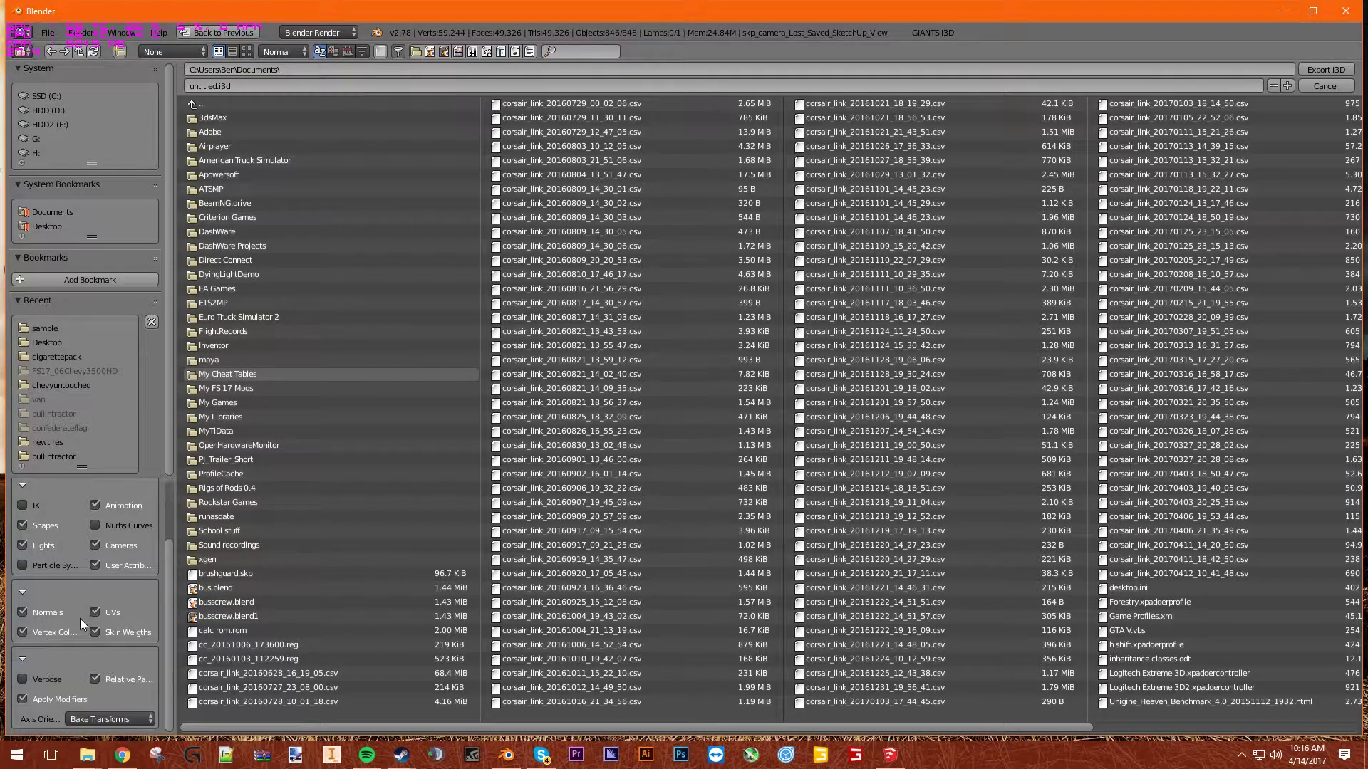
click(117, 724)
click(118, 688)
scroll(66, 652, up, 3)
click(47, 226)
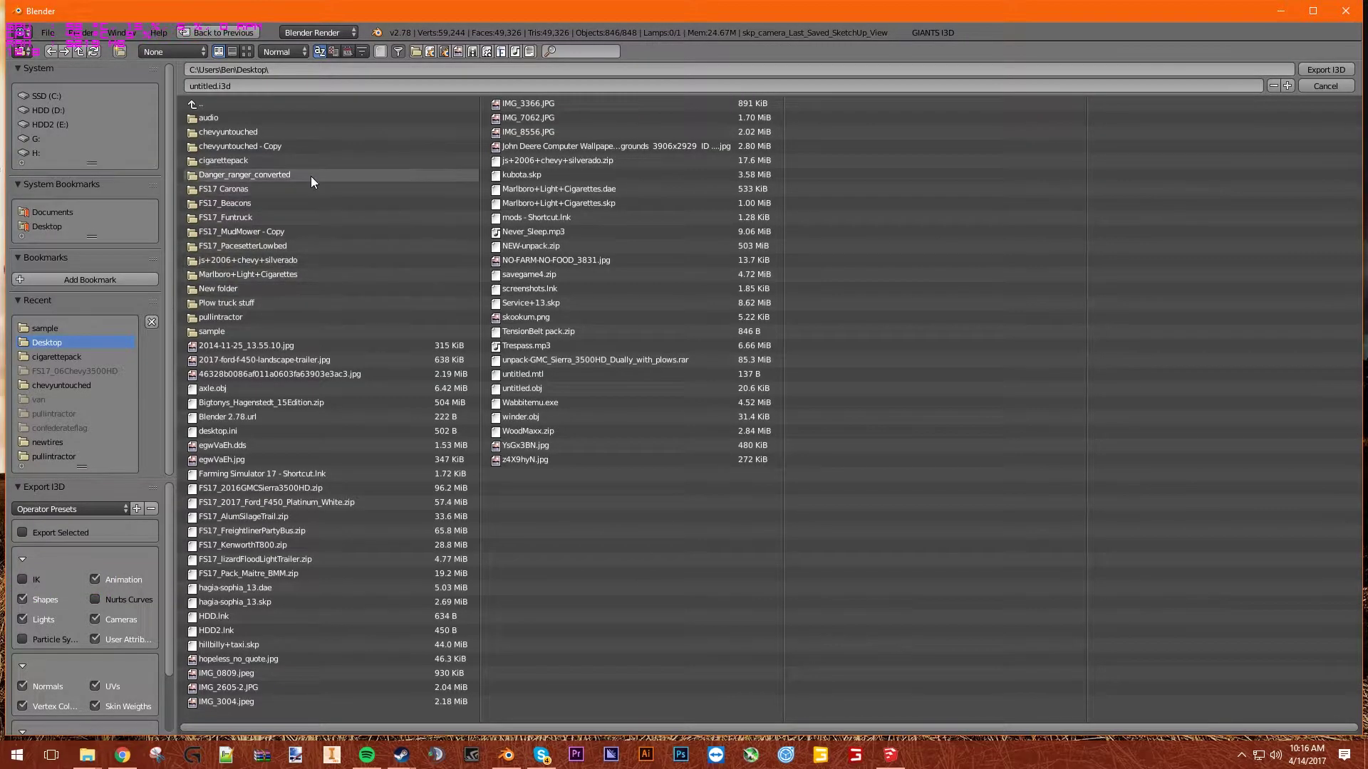
click(265, 332)
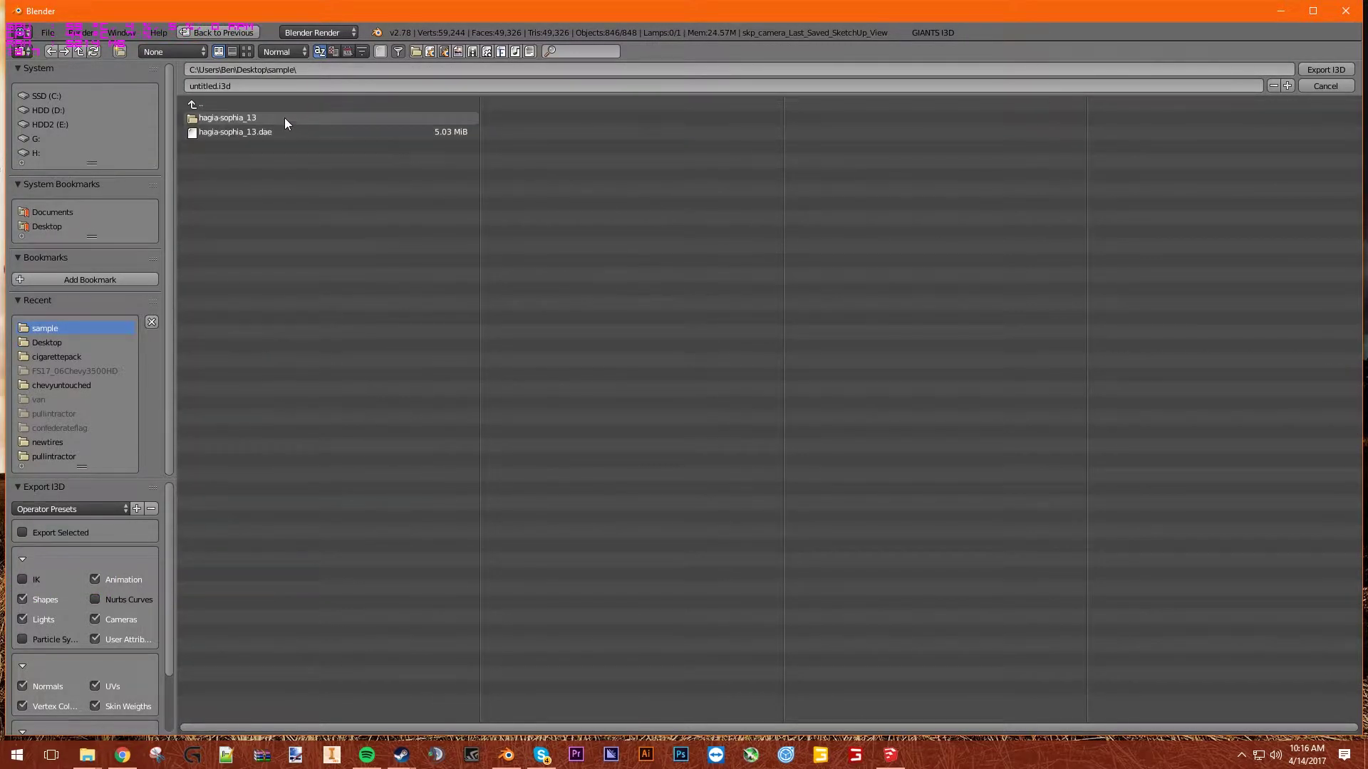
click(284, 118)
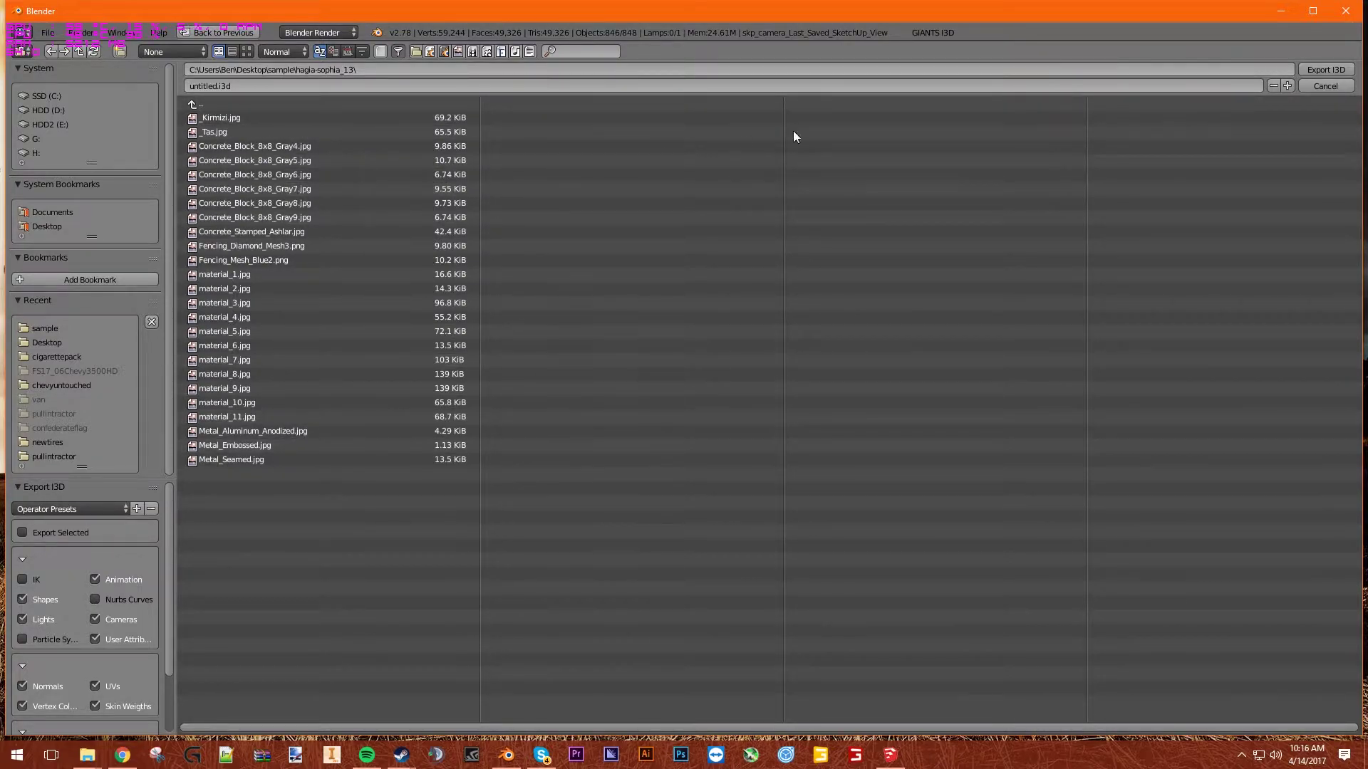
click(1307, 73)
- Minimize Blender, open the hagia-sophia_13 folder, and inspect untitled.i3d in Notepad++ before closing it again
click(1280, 11)
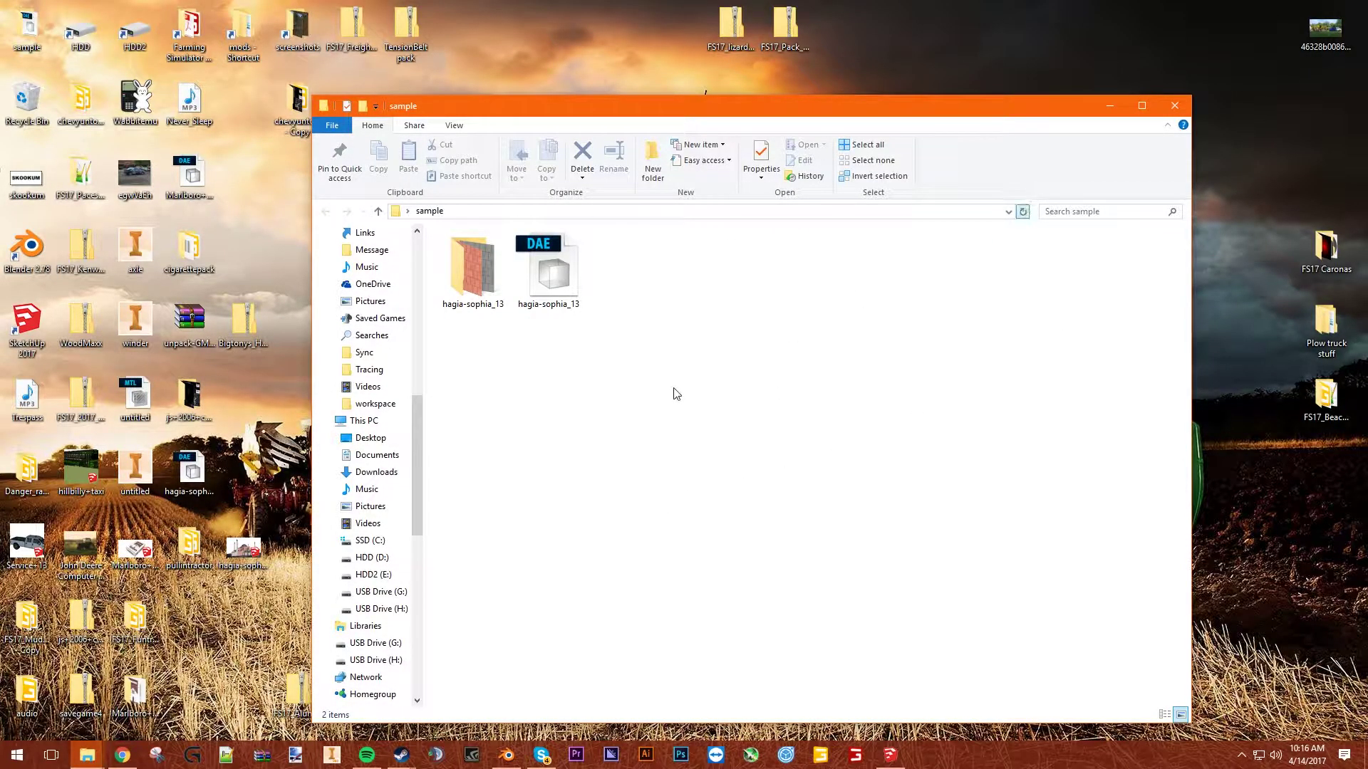
double_click(497, 305)
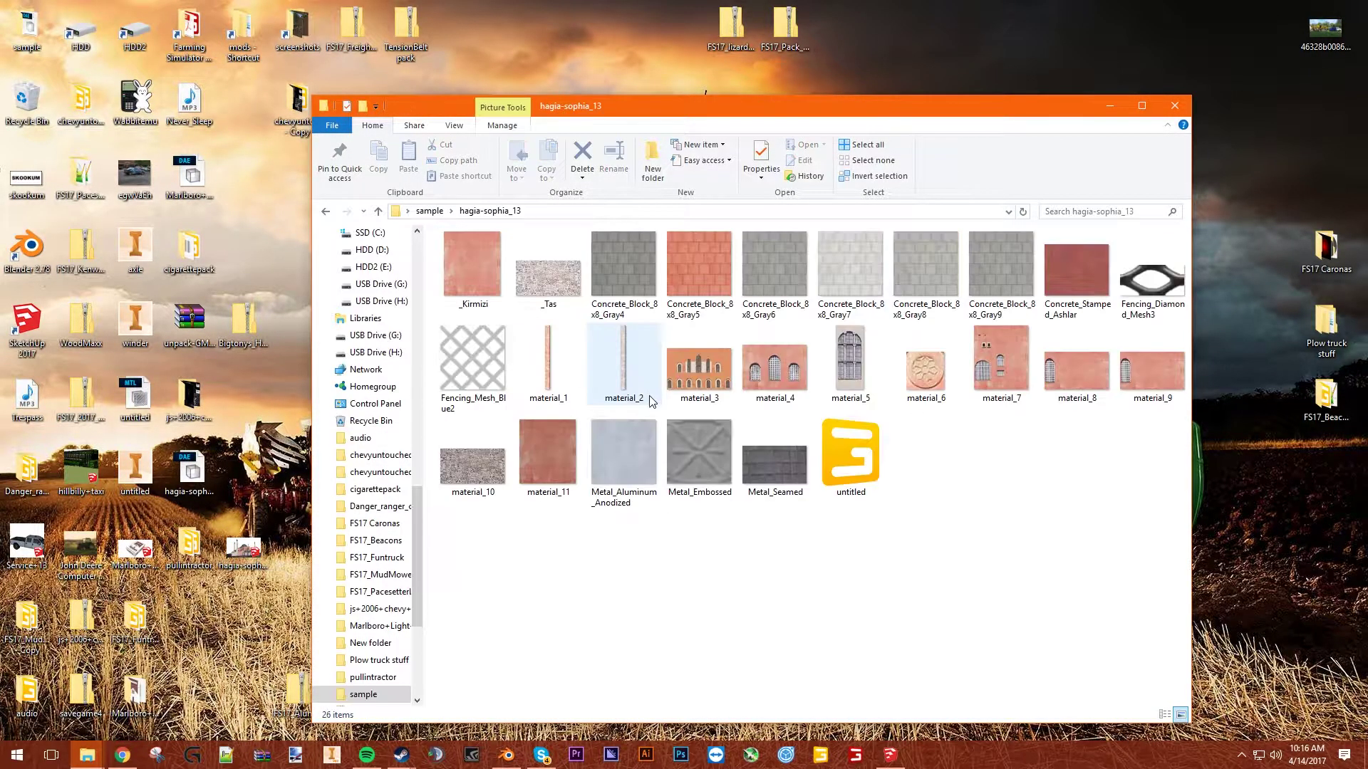
click(841, 447)
right_click(845, 444)
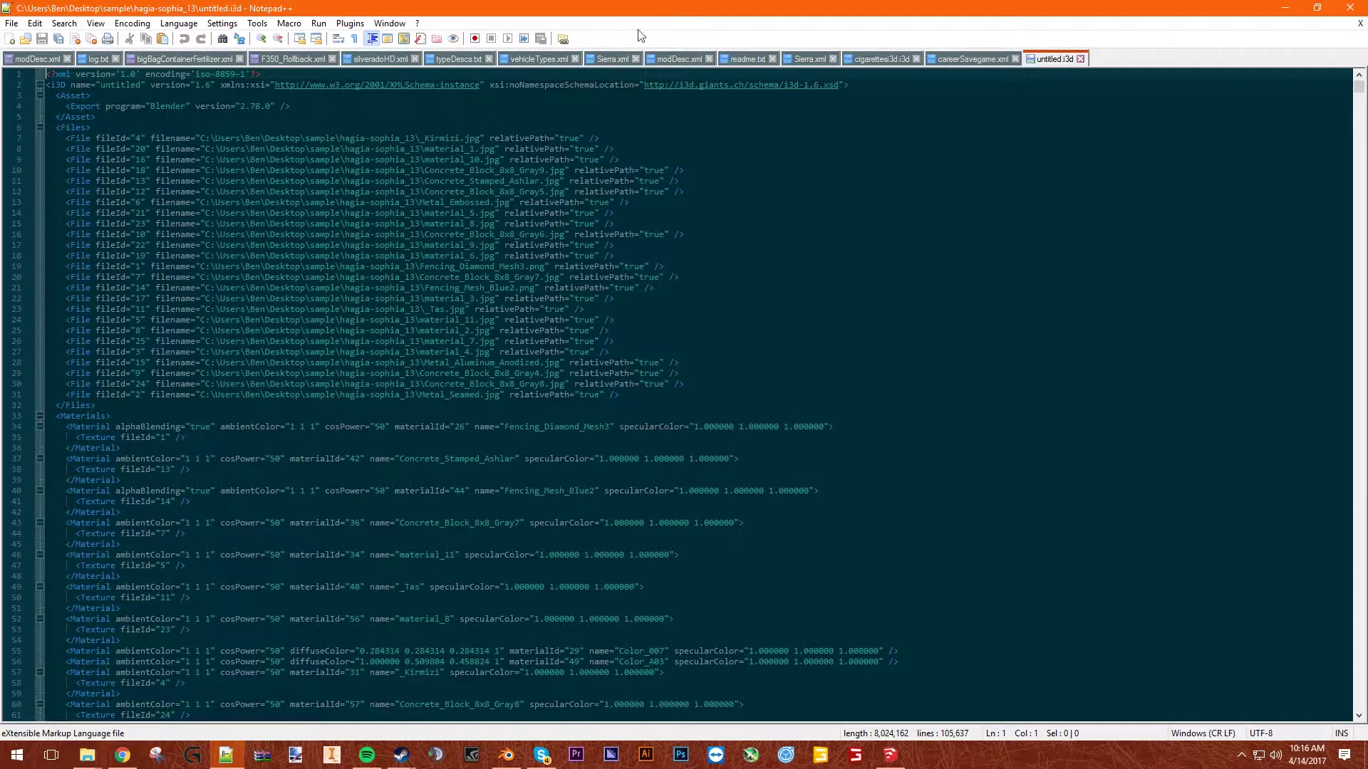
drag(641, 36, 553, 553)
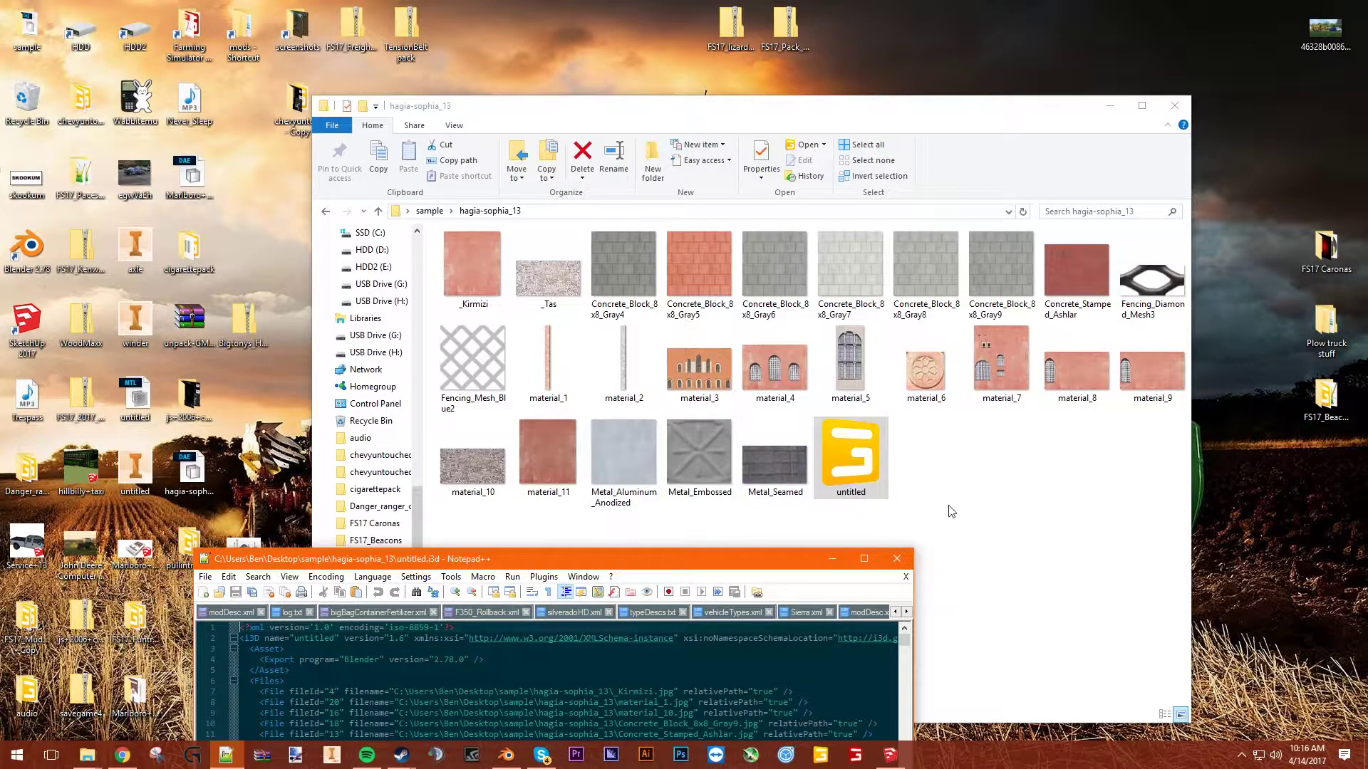
click(897, 558)
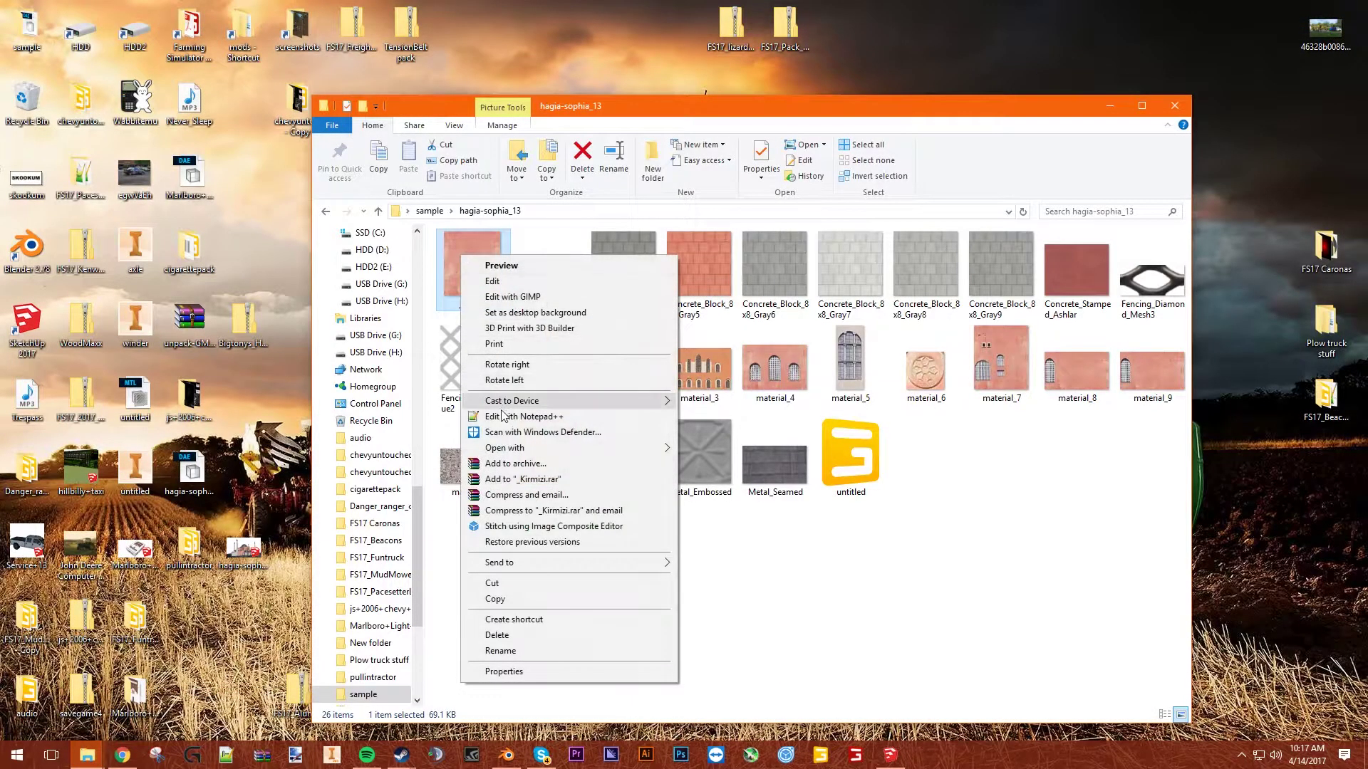
- Open the _Kirmizi.jpg texture in paint.net, save it as a DirectDraw Surface (DDS) copy in the same folder, and close paint.net
mouse_move(541, 448)
click(761, 514)
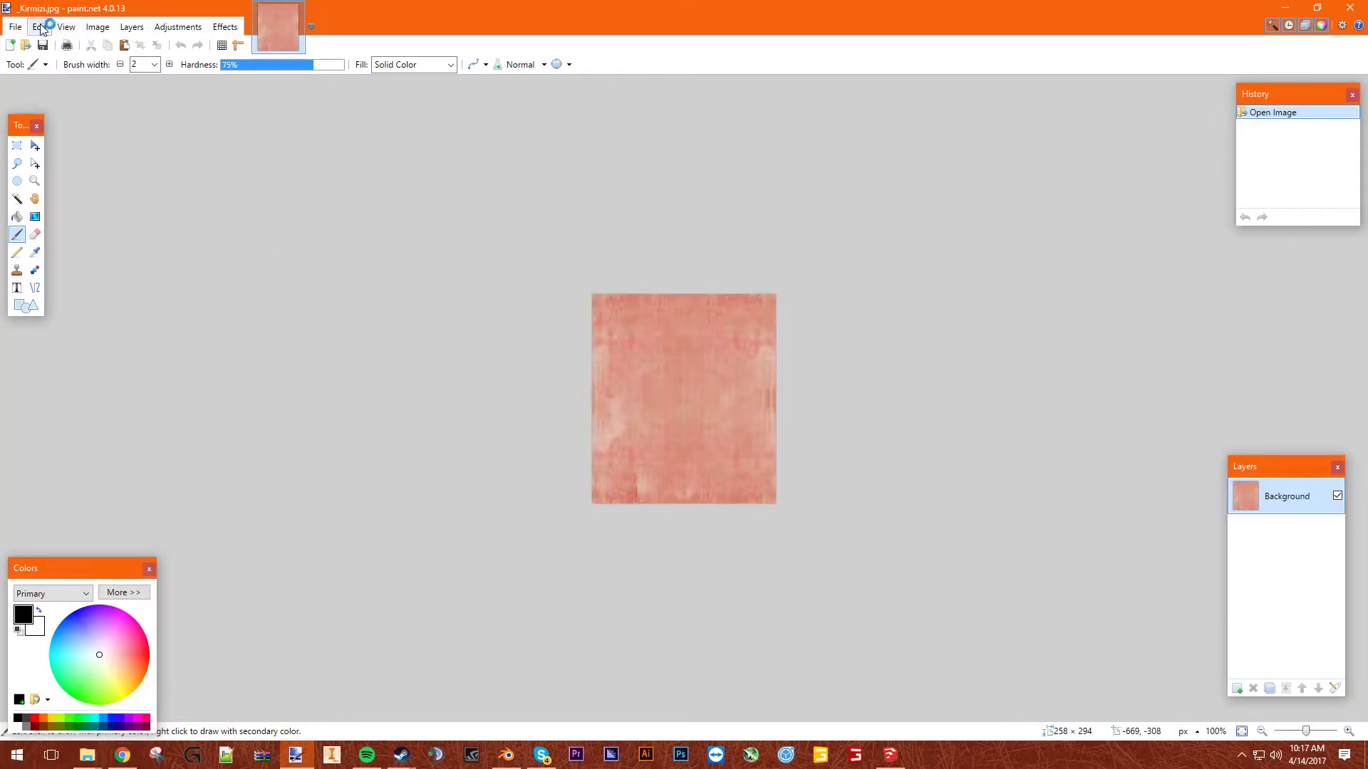
click(6, 28)
click(50, 141)
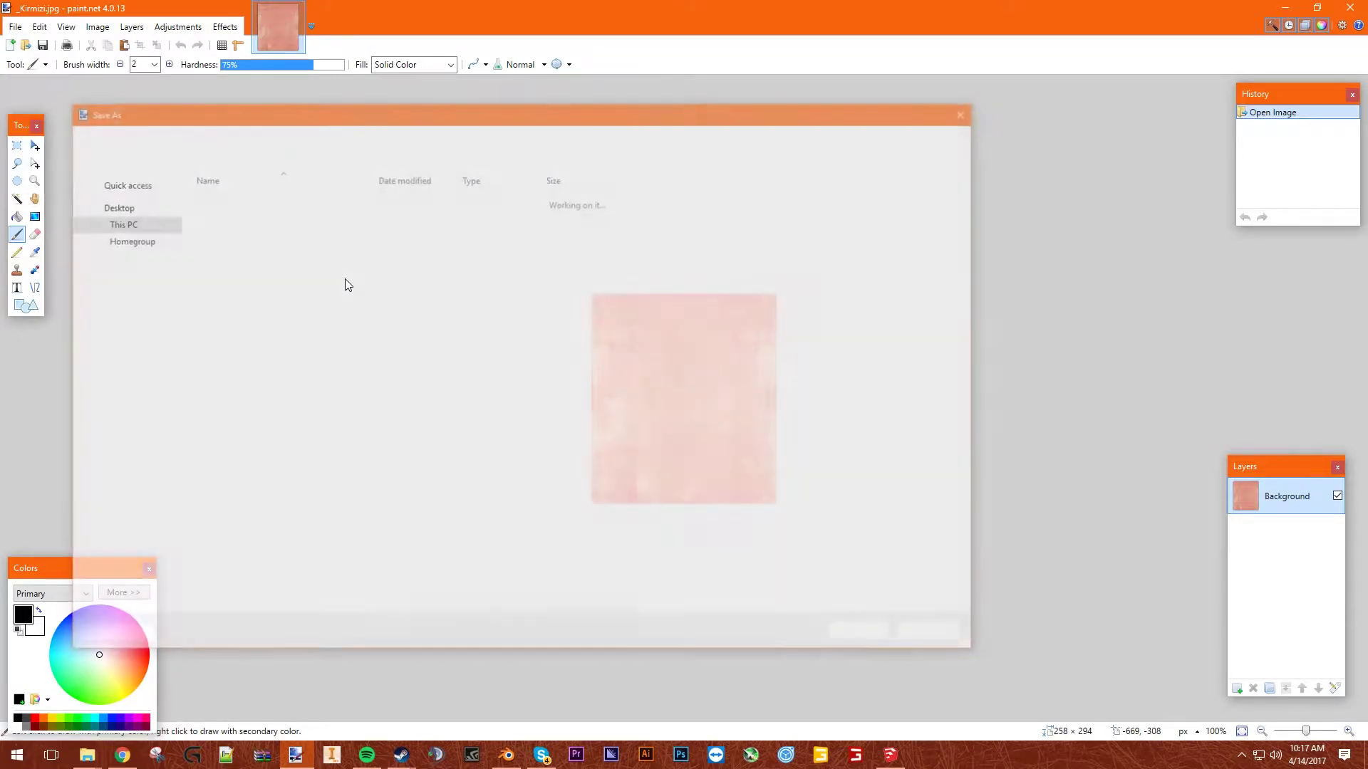
click(389, 604)
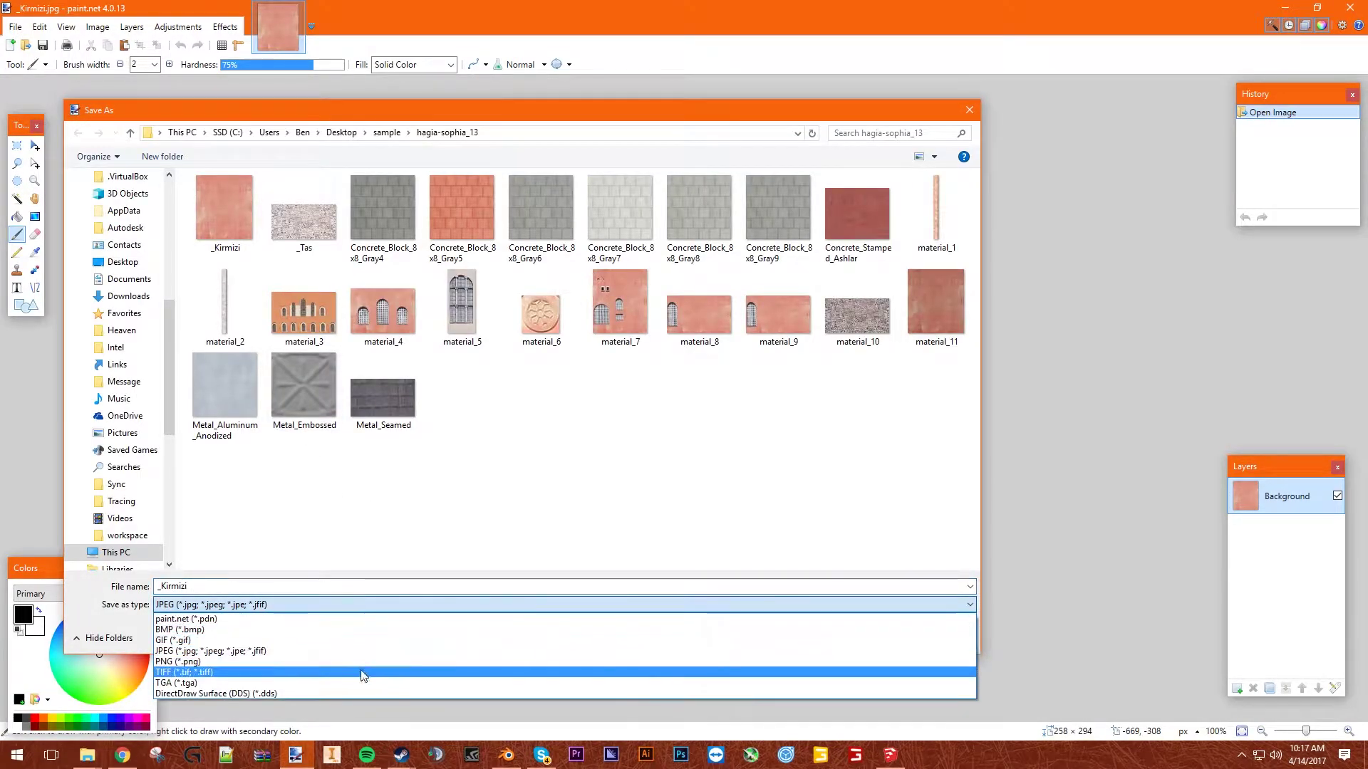
click(355, 706)
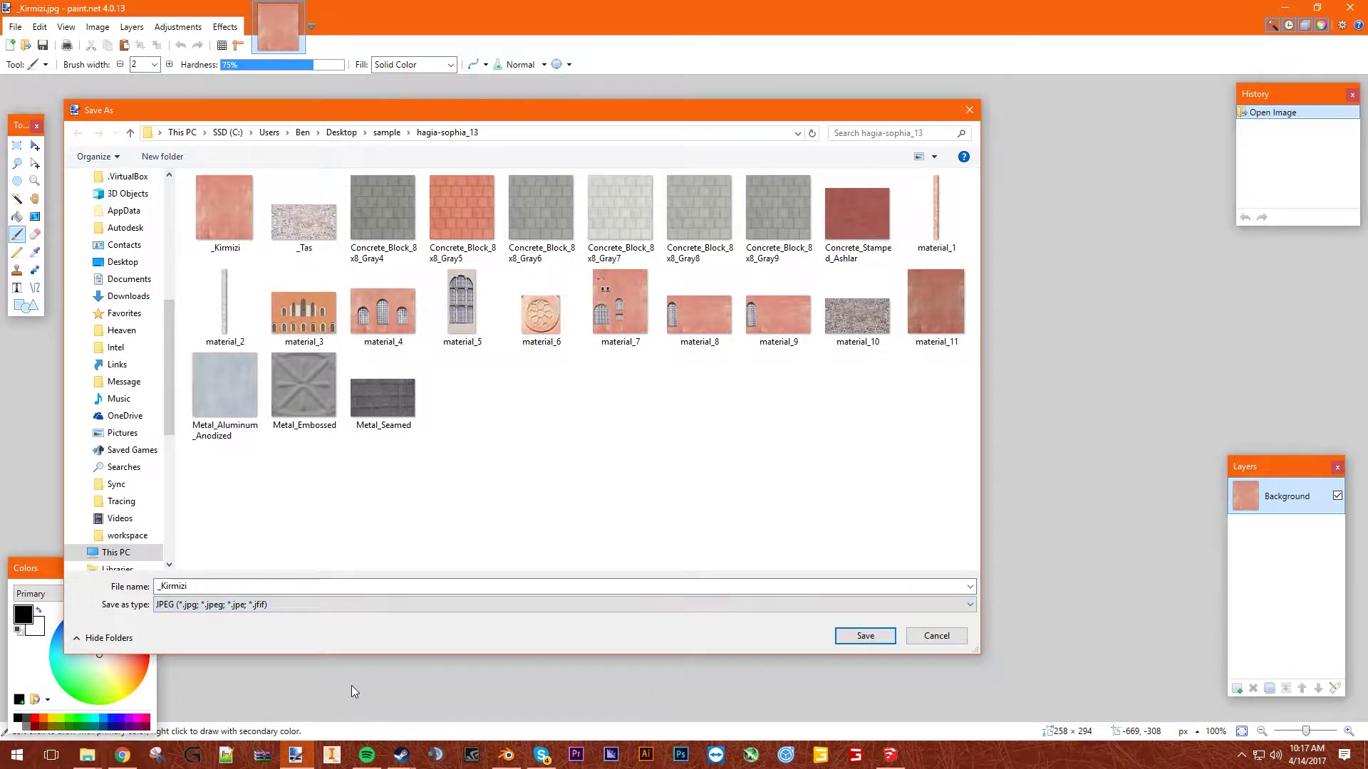
click(299, 608)
click(293, 704)
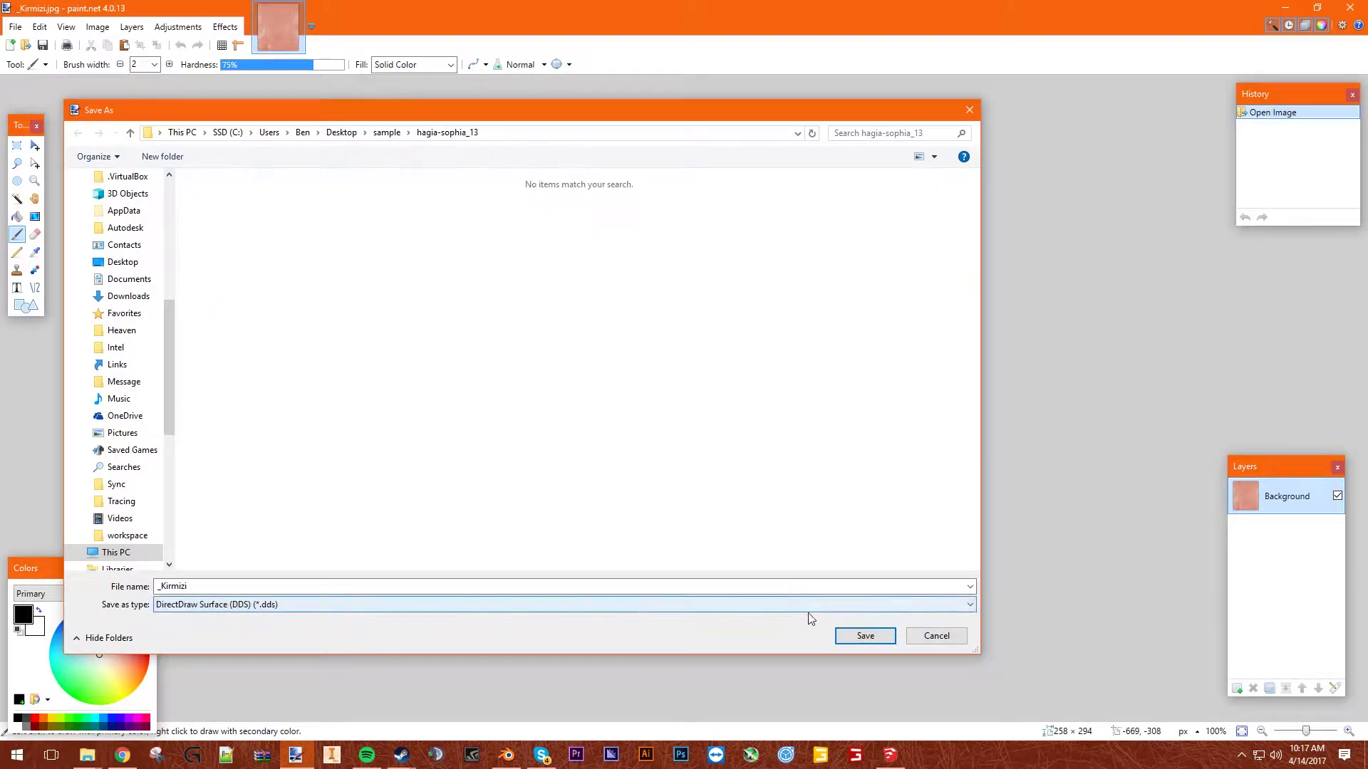
click(849, 632)
click(786, 555)
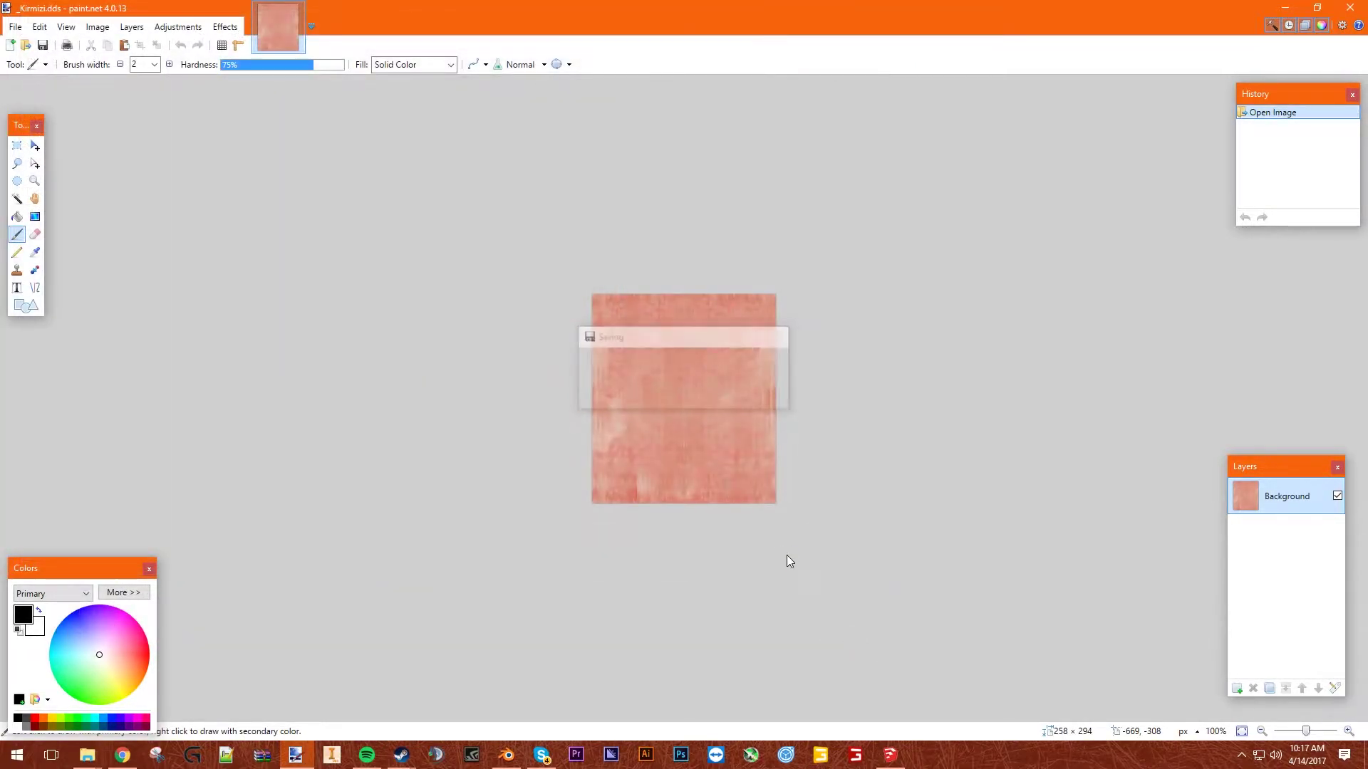
click(1350, 8)
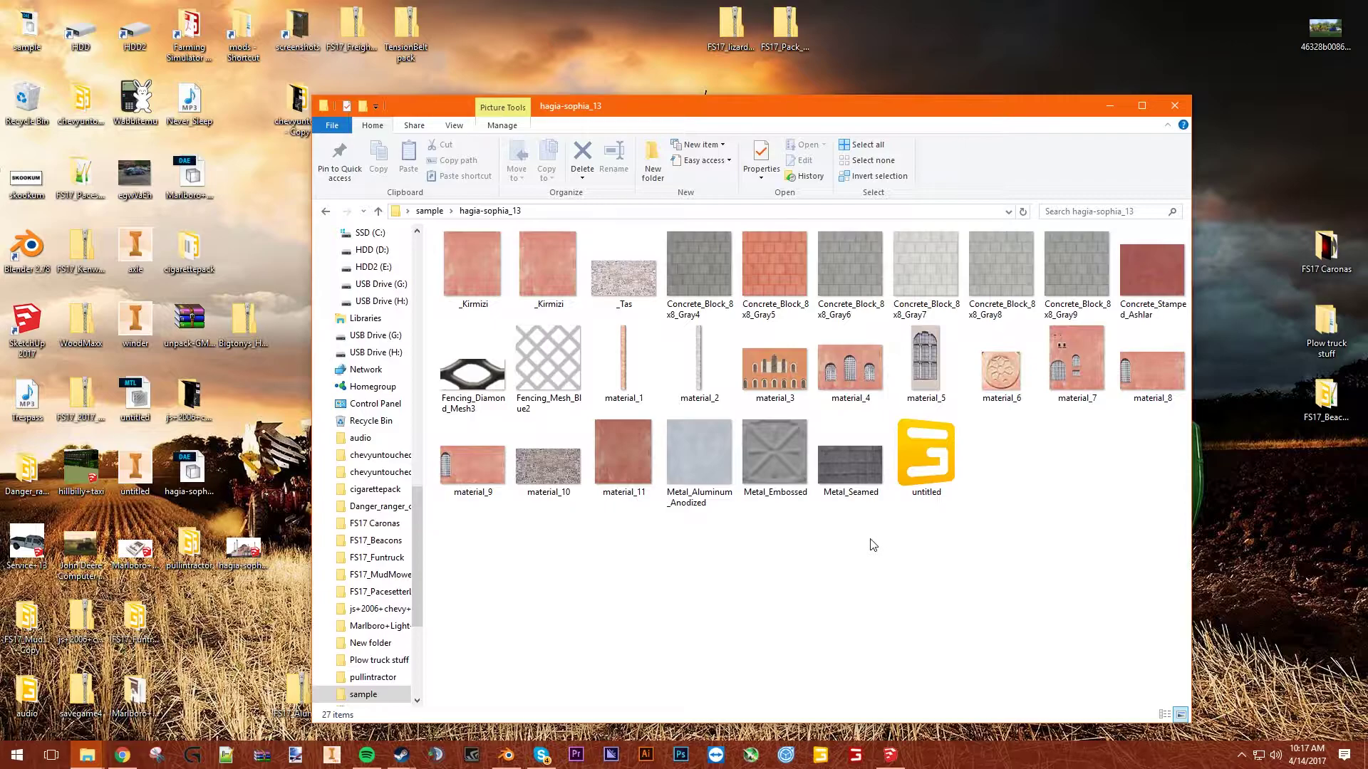
click(507, 755)
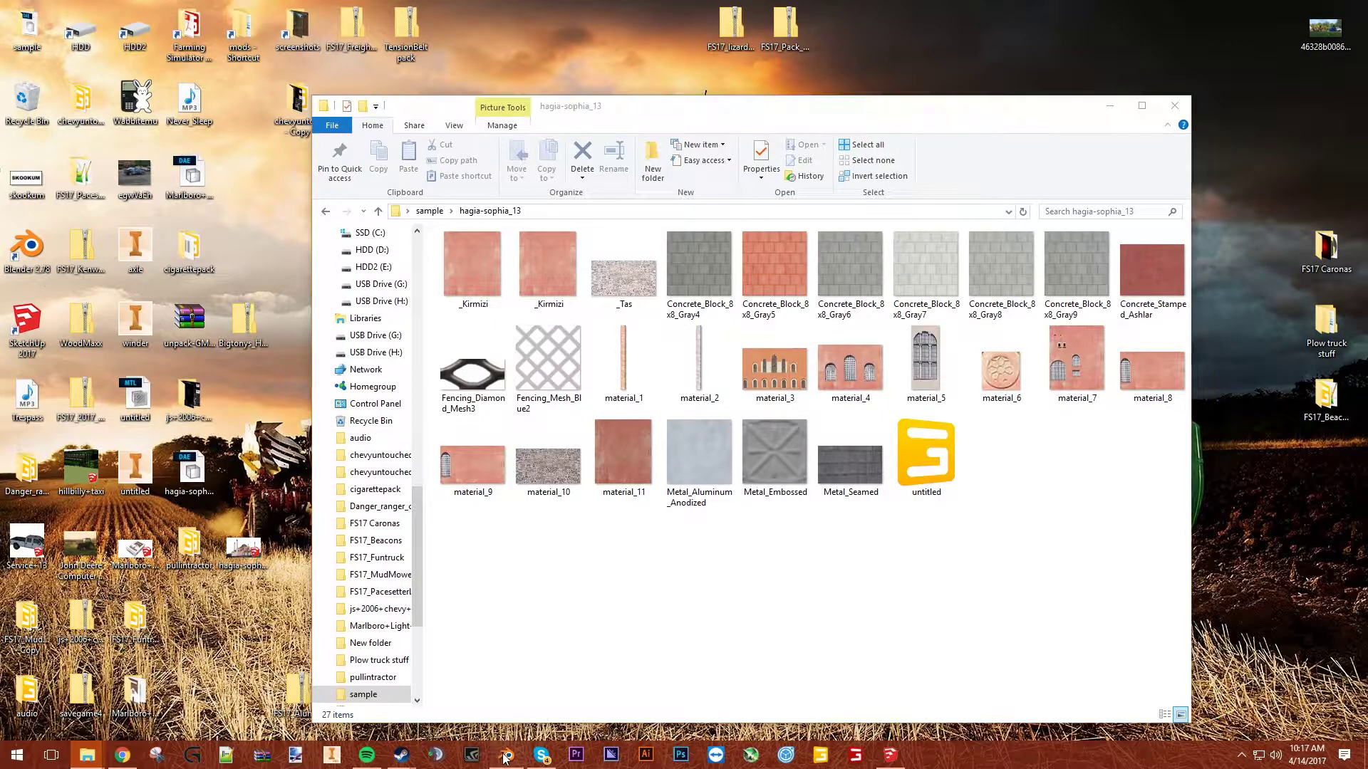
click(506, 757)
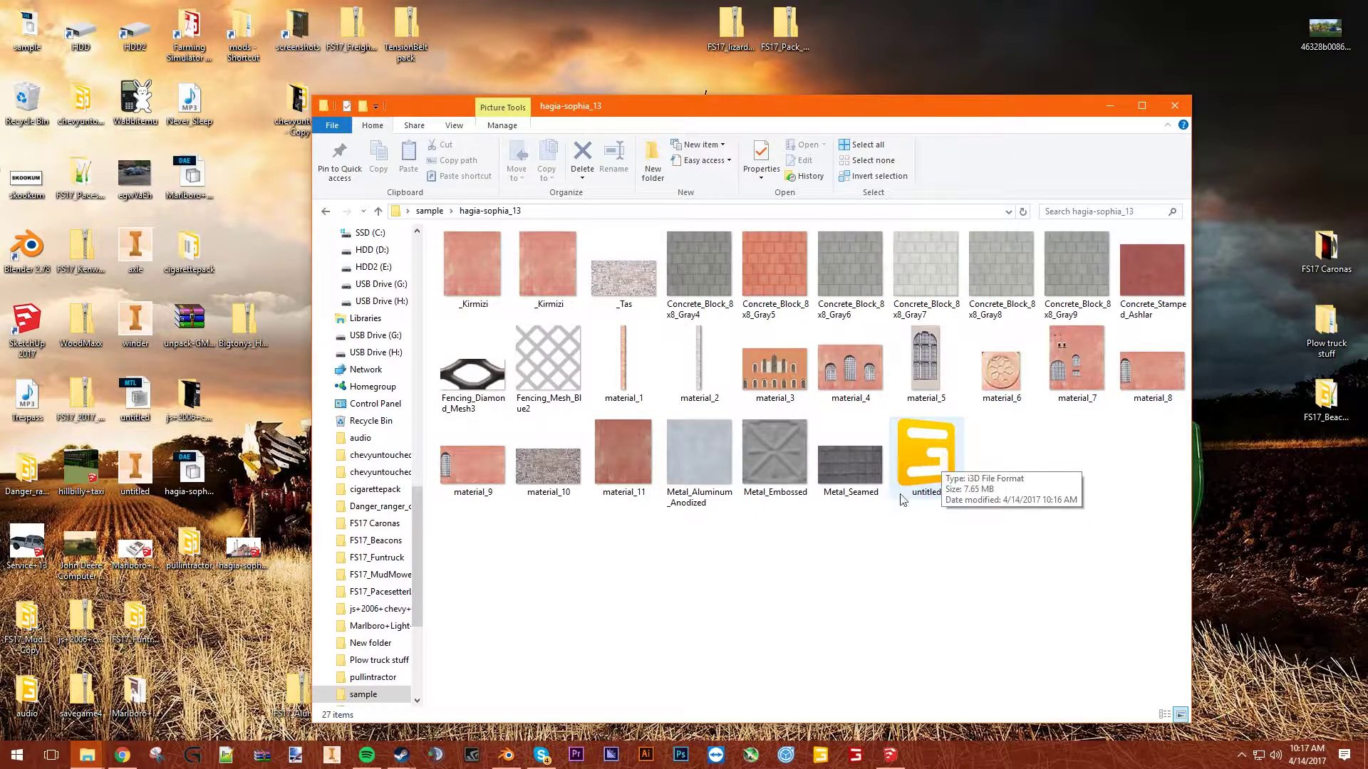
- Open untitled.i3d from the hagia-sophia_13 folder in Notepad++ and maximize its window
click(901, 463)
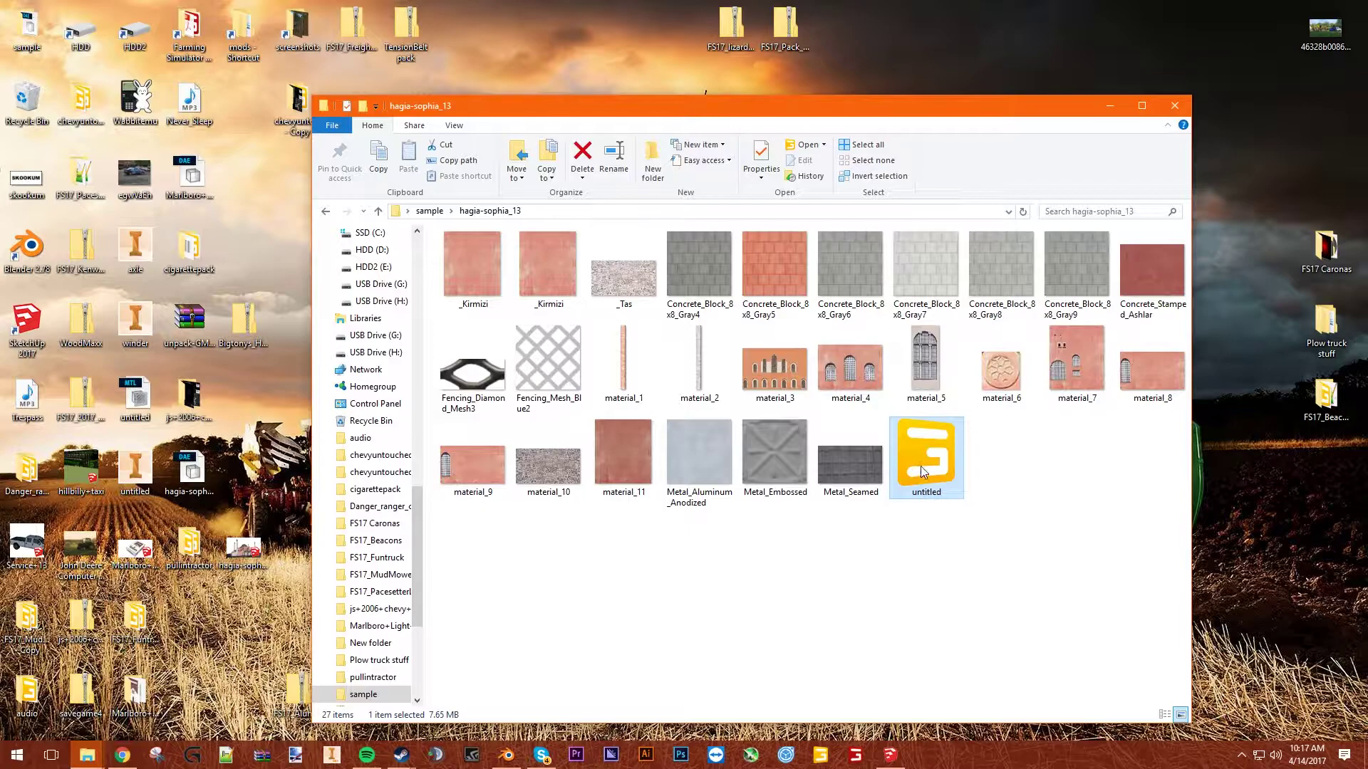
right_click(949, 472)
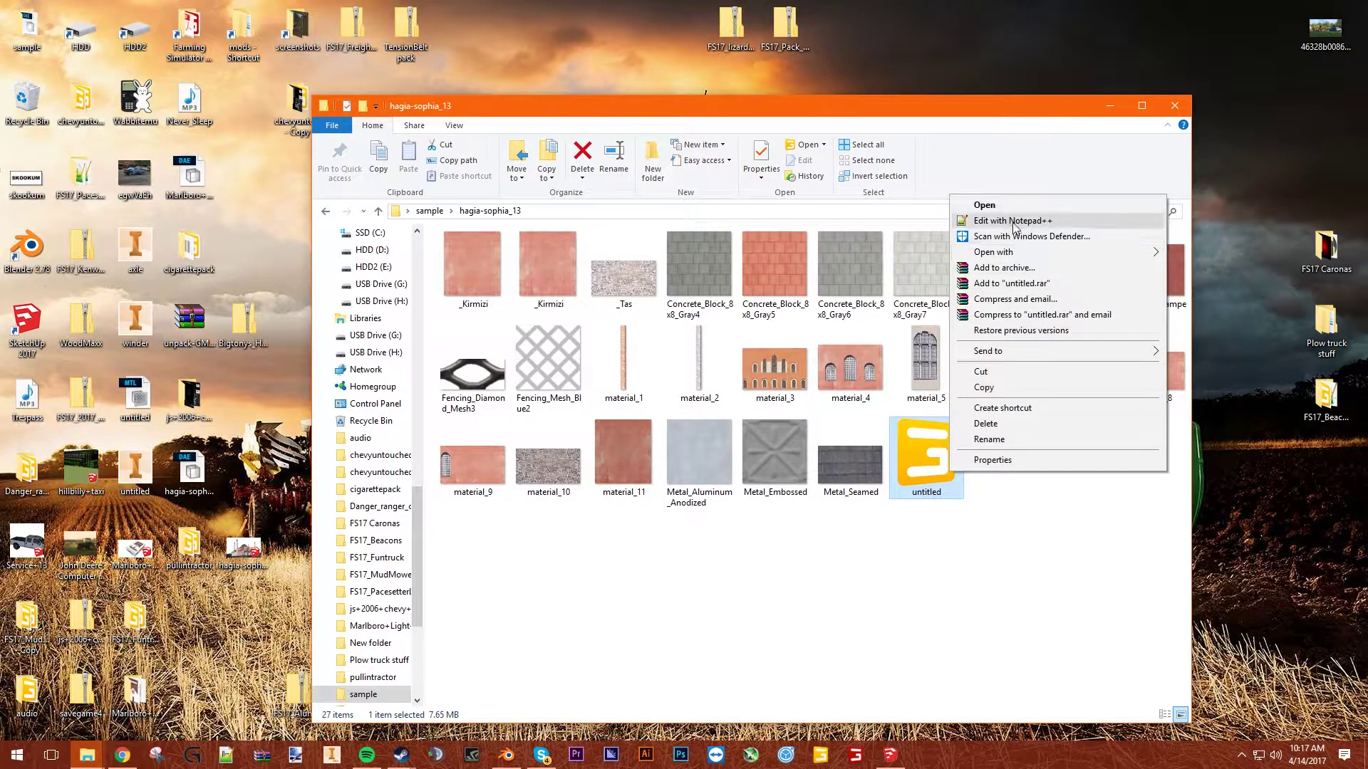
click(1012, 217)
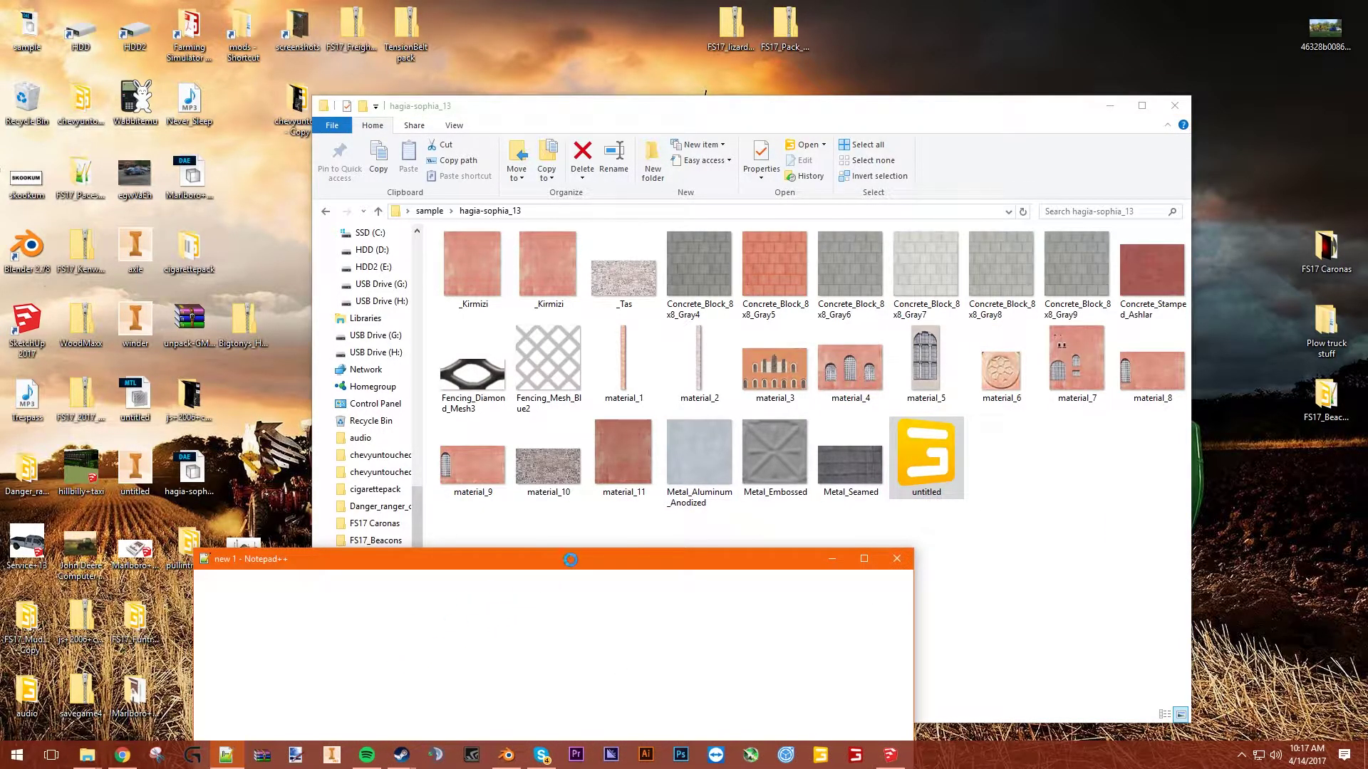
drag(570, 560, 680, 0)
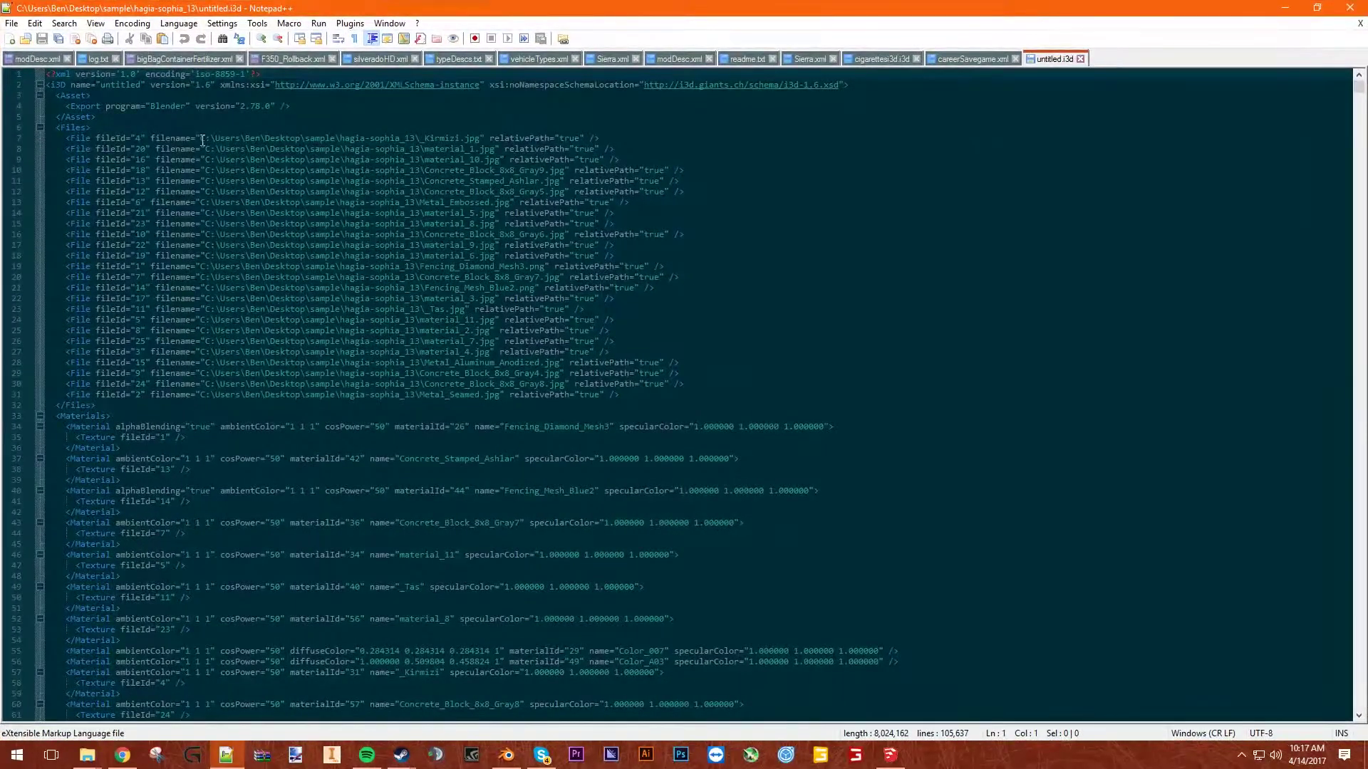
- Set up a text replacement that swaps the absolute folder path before _Kirmizi.jpg, including its final backslash, for empty text
drag(202, 140, 422, 141)
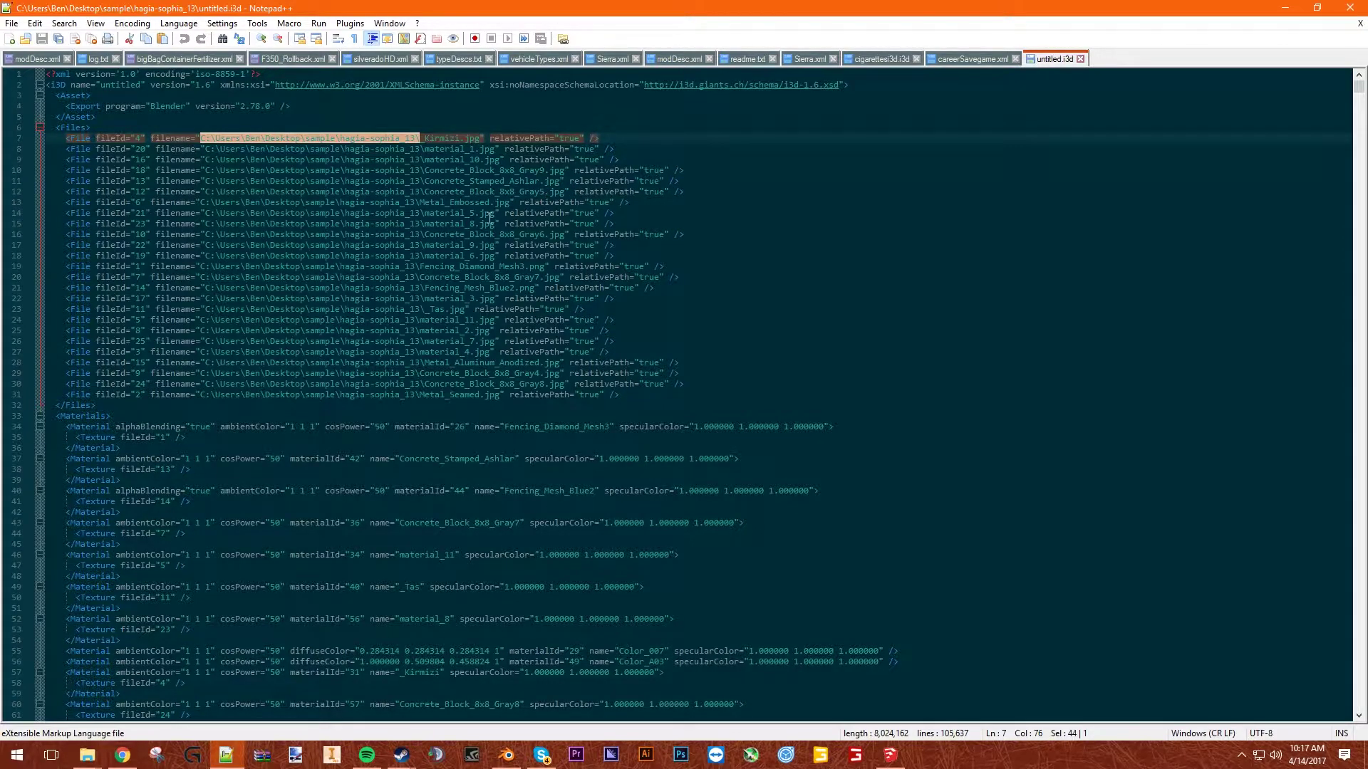
key(ctrl+f)
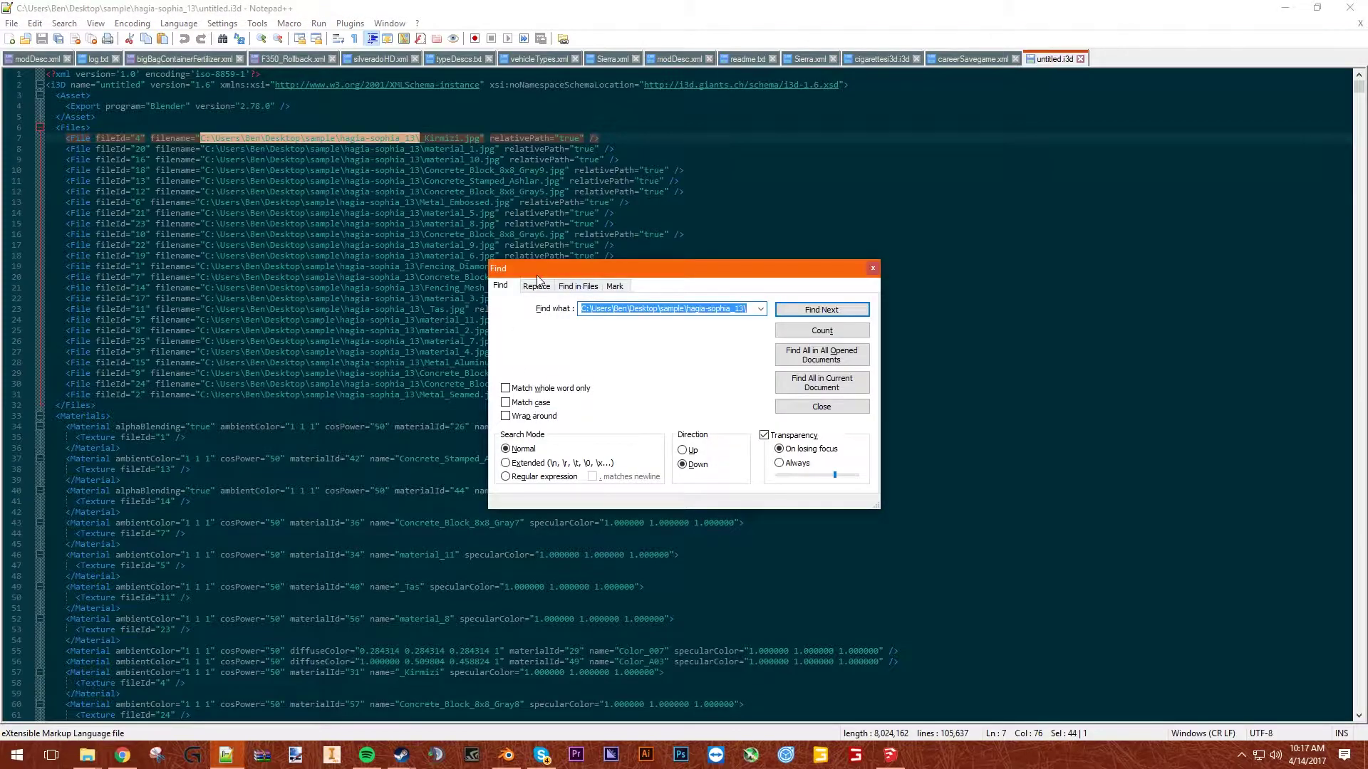
click(538, 286)
click(649, 309)
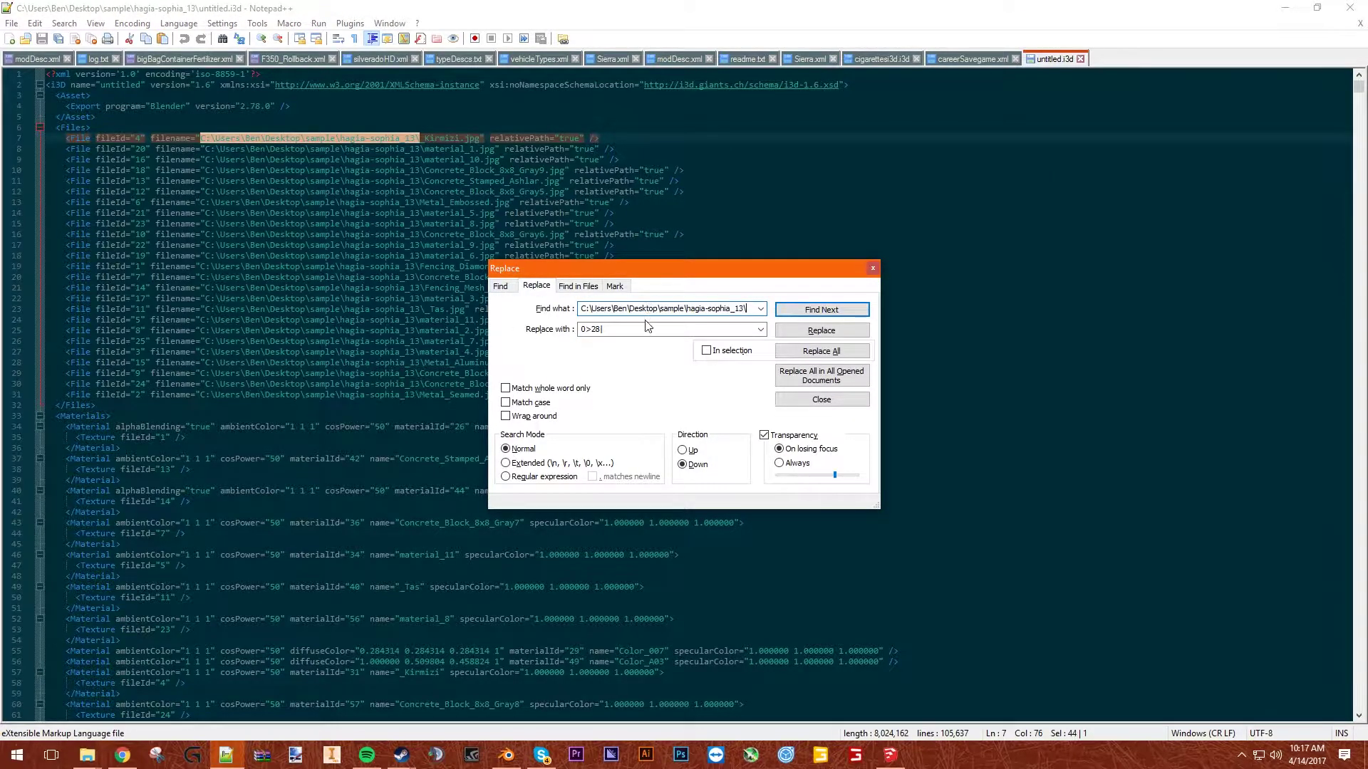
drag(653, 328, 478, 309)
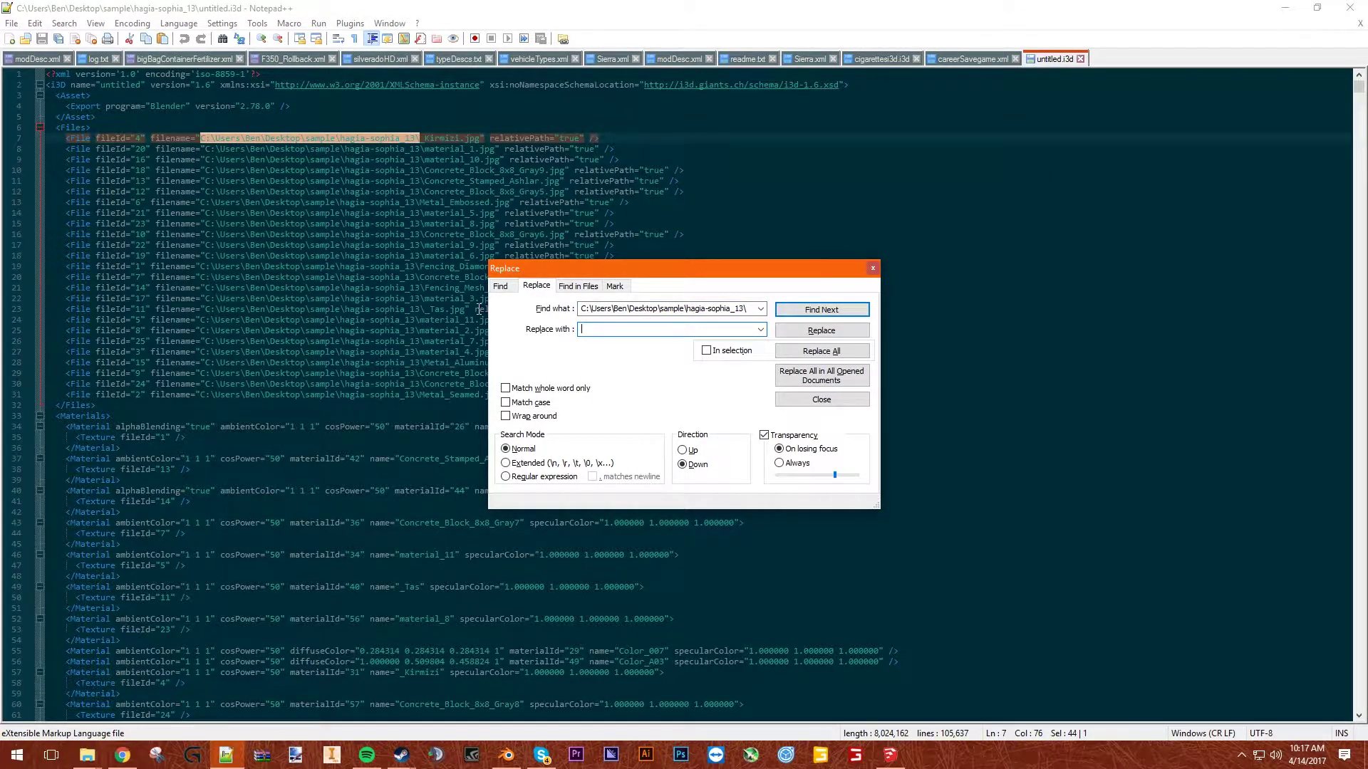
- Replace the absolute folder path one occurrence at a time in all texture File entries, leaving only the image file names
click(823, 331)
click(822, 331)
click(823, 331)
click(823, 331)
click(822, 331)
click(823, 331)
click(823, 332)
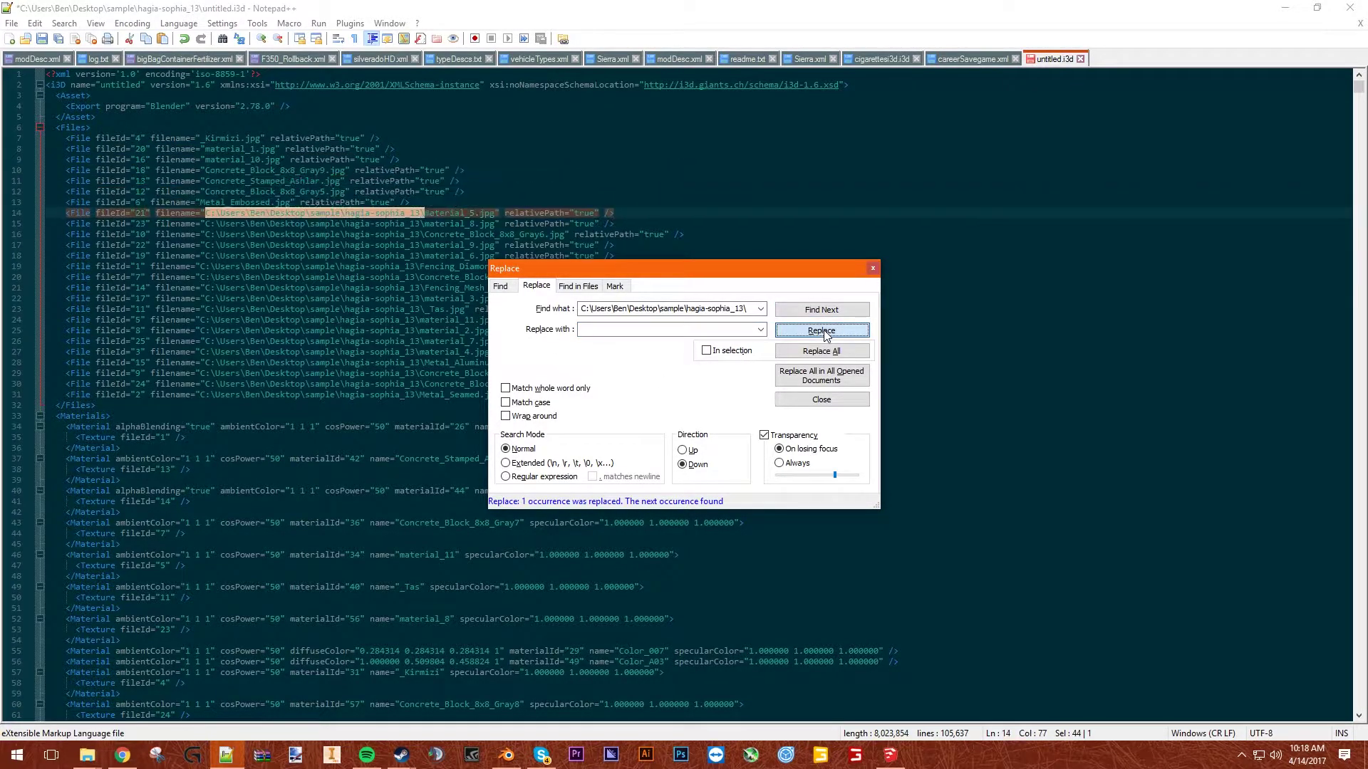
click(822, 331)
click(822, 332)
click(823, 331)
click(823, 331)
click(823, 331)
click(823, 332)
click(822, 331)
click(822, 331)
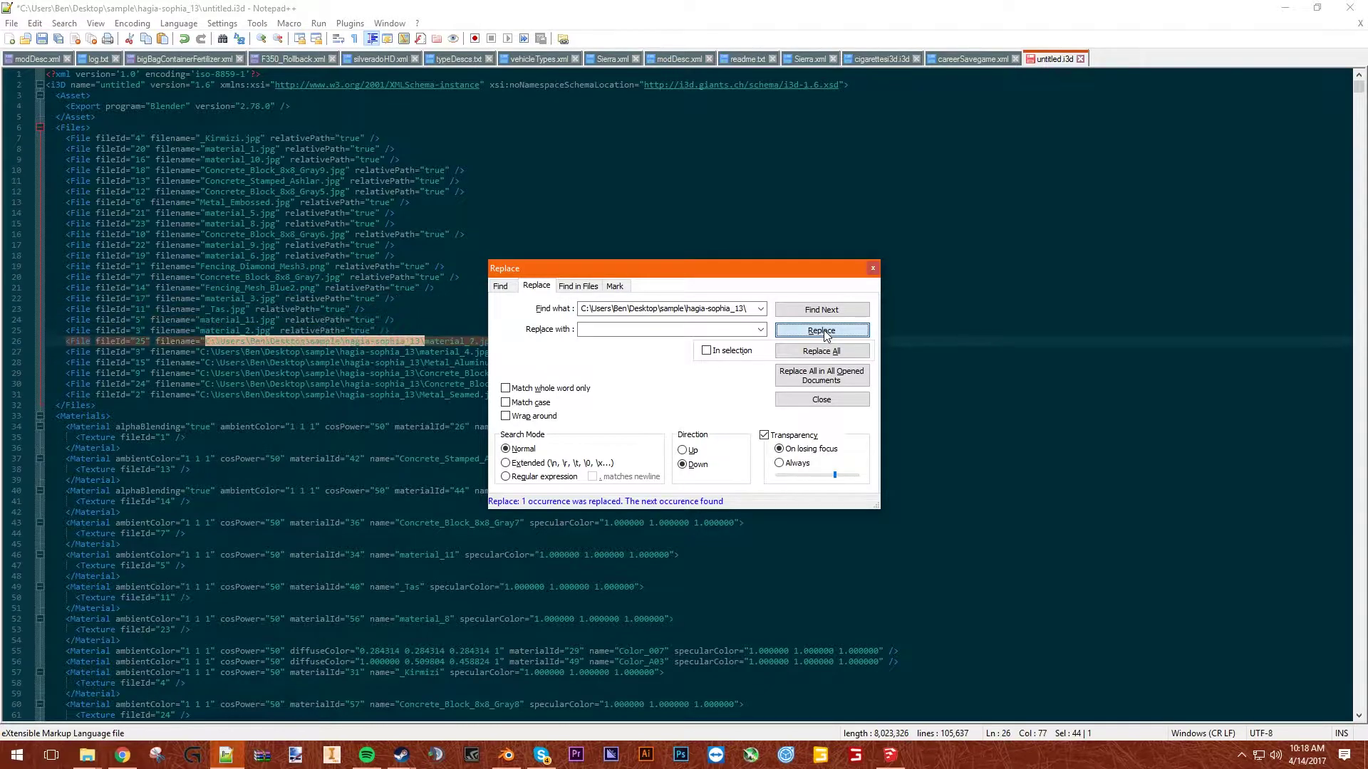
click(822, 331)
click(823, 331)
click(822, 331)
click(823, 331)
click(823, 331)
click(823, 331)
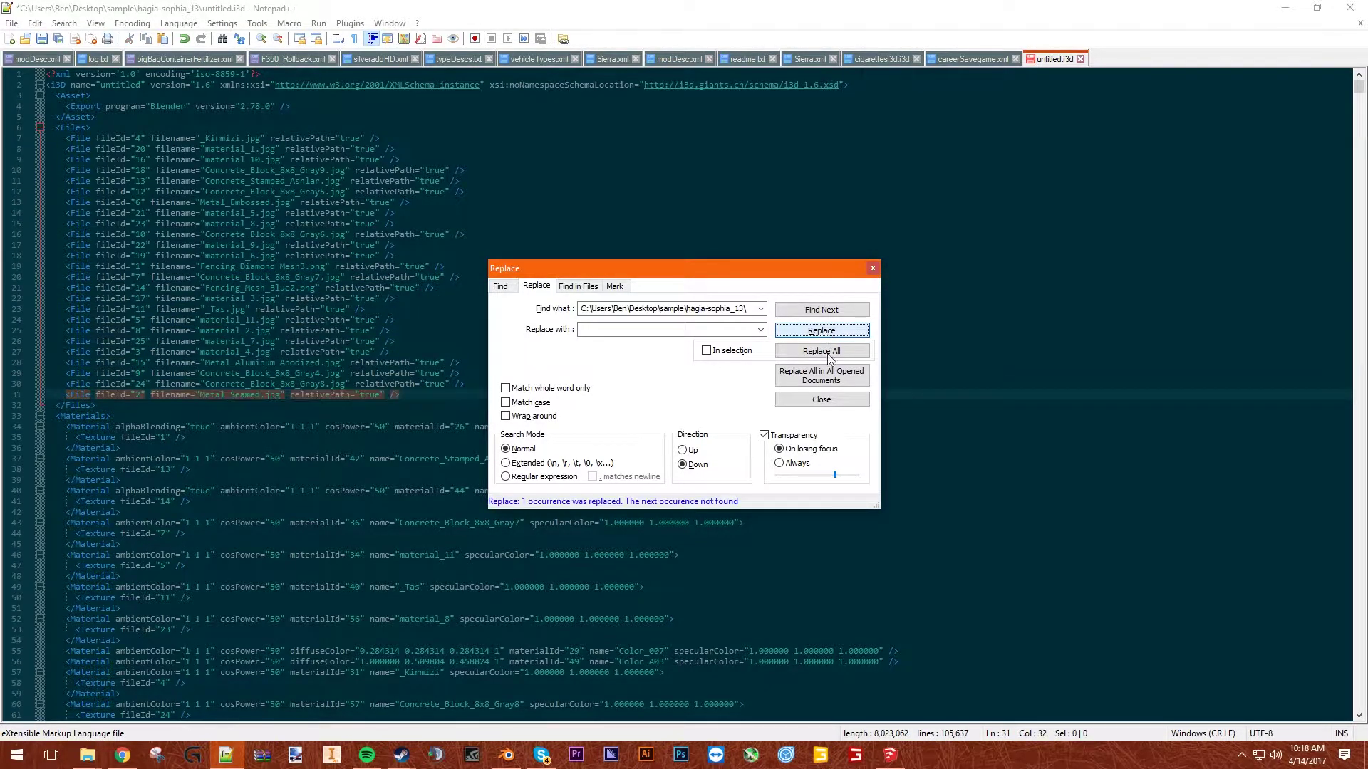
- Close the Replace dialog, save the edited untitled.i3d, and minimize Notepad++
click(821, 399)
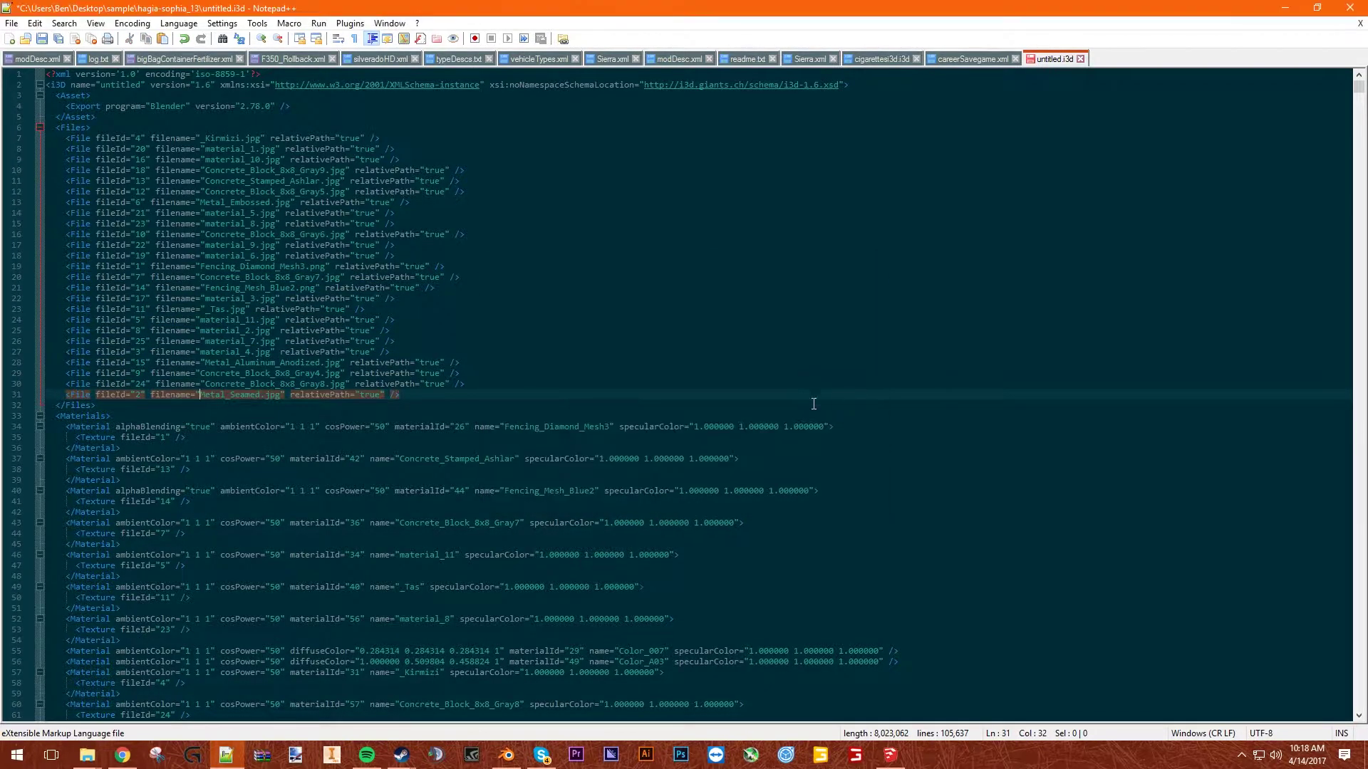
click(43, 39)
click(1285, 8)
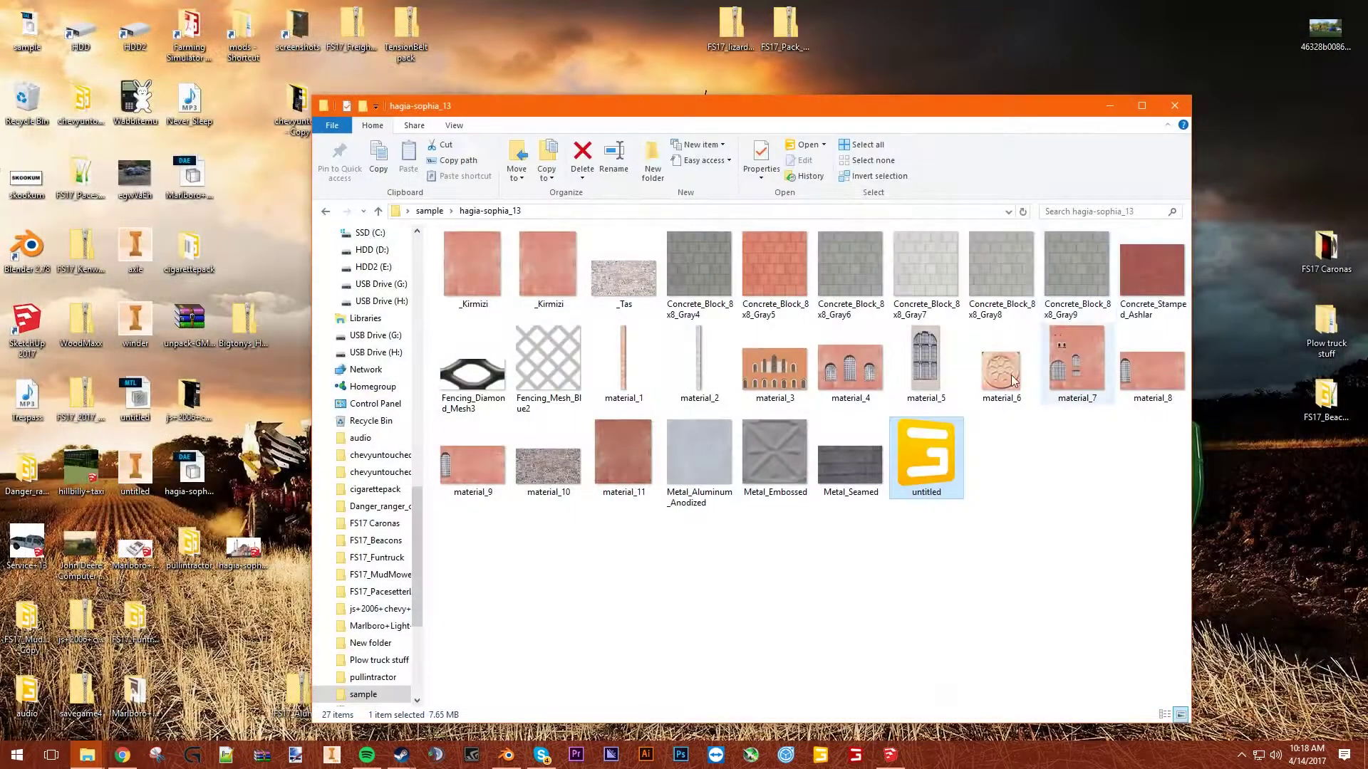
- Open untitled.i3d from the hagia-sophia_13 folder in GIANTS Editor version 7.1.0
click(930, 451)
double_click(930, 450)
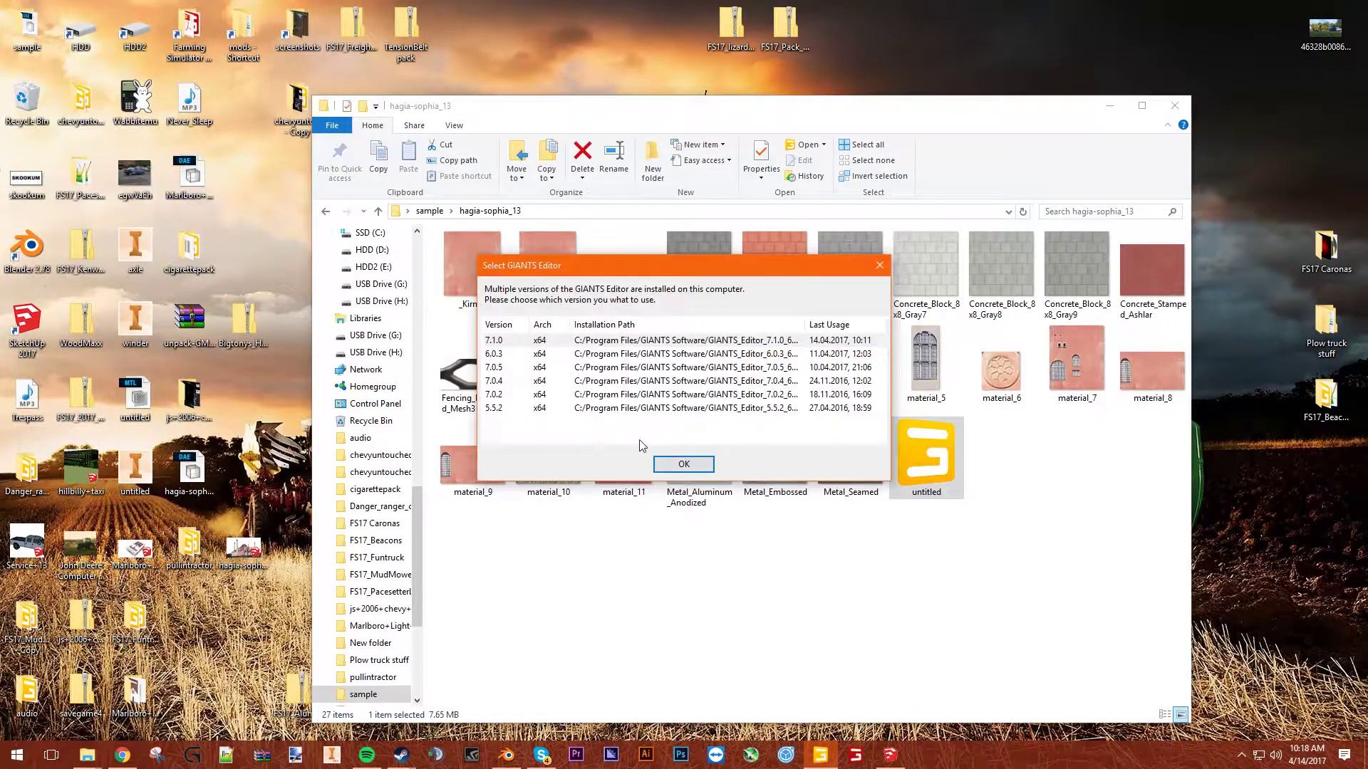
click(677, 463)
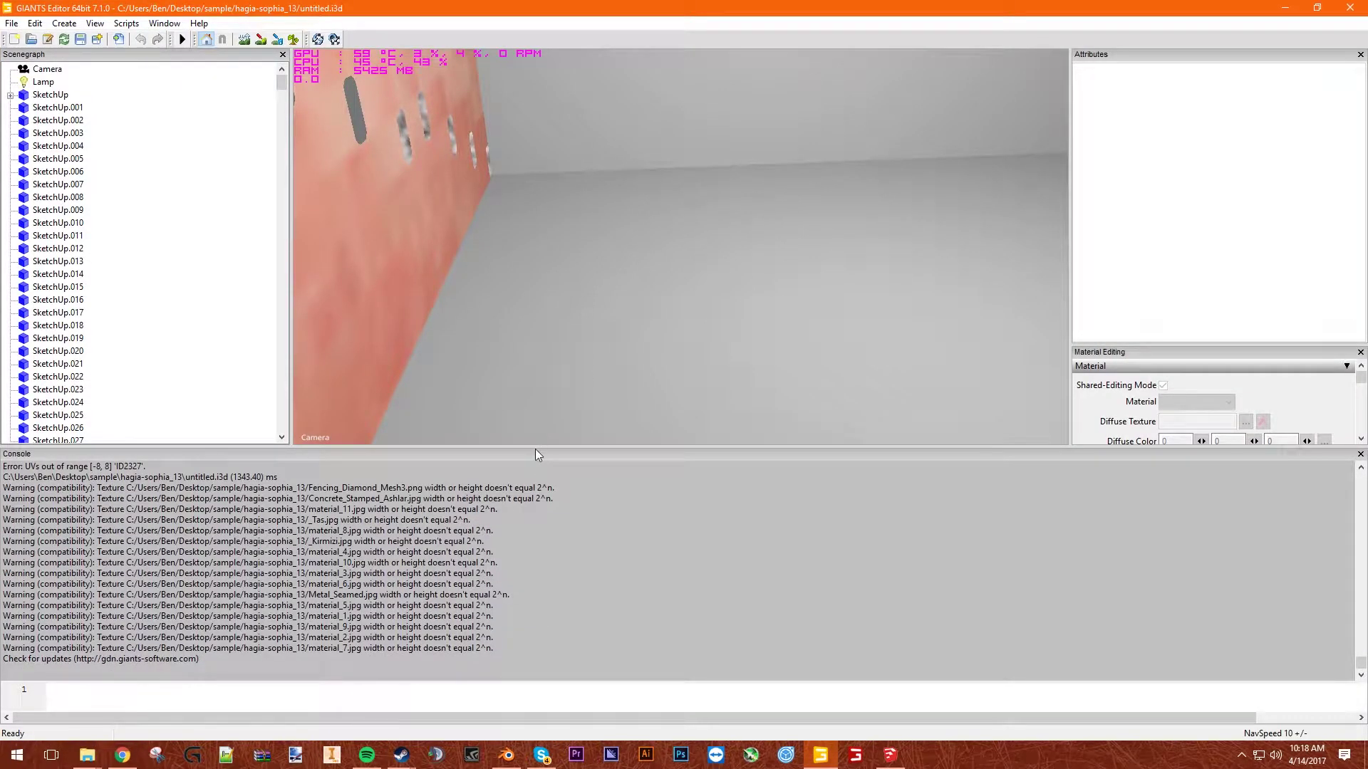
- Enlarge the viewport and examine the textured Hagia Sophia building from several angles and distances
drag(536, 447, 552, 553)
scroll(456, 278, down, 5)
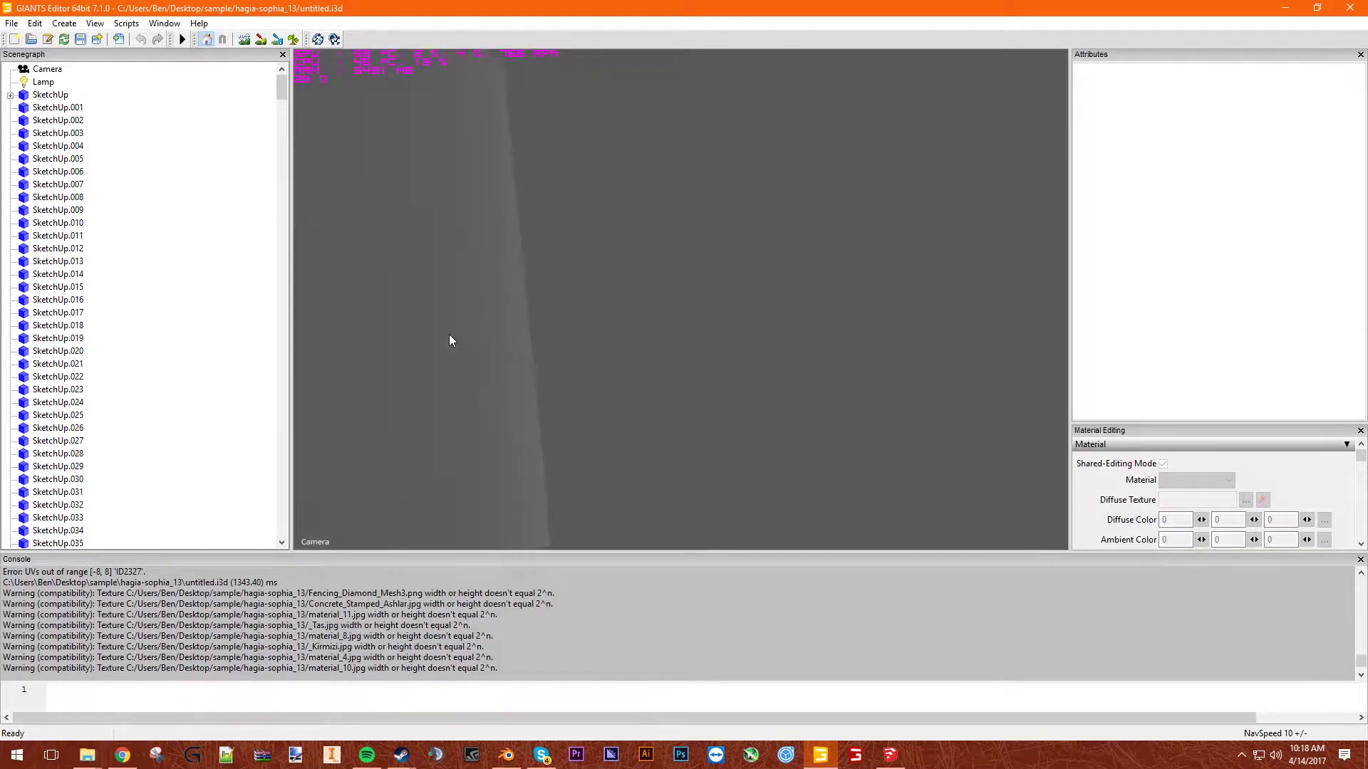
scroll(454, 335, down, 10)
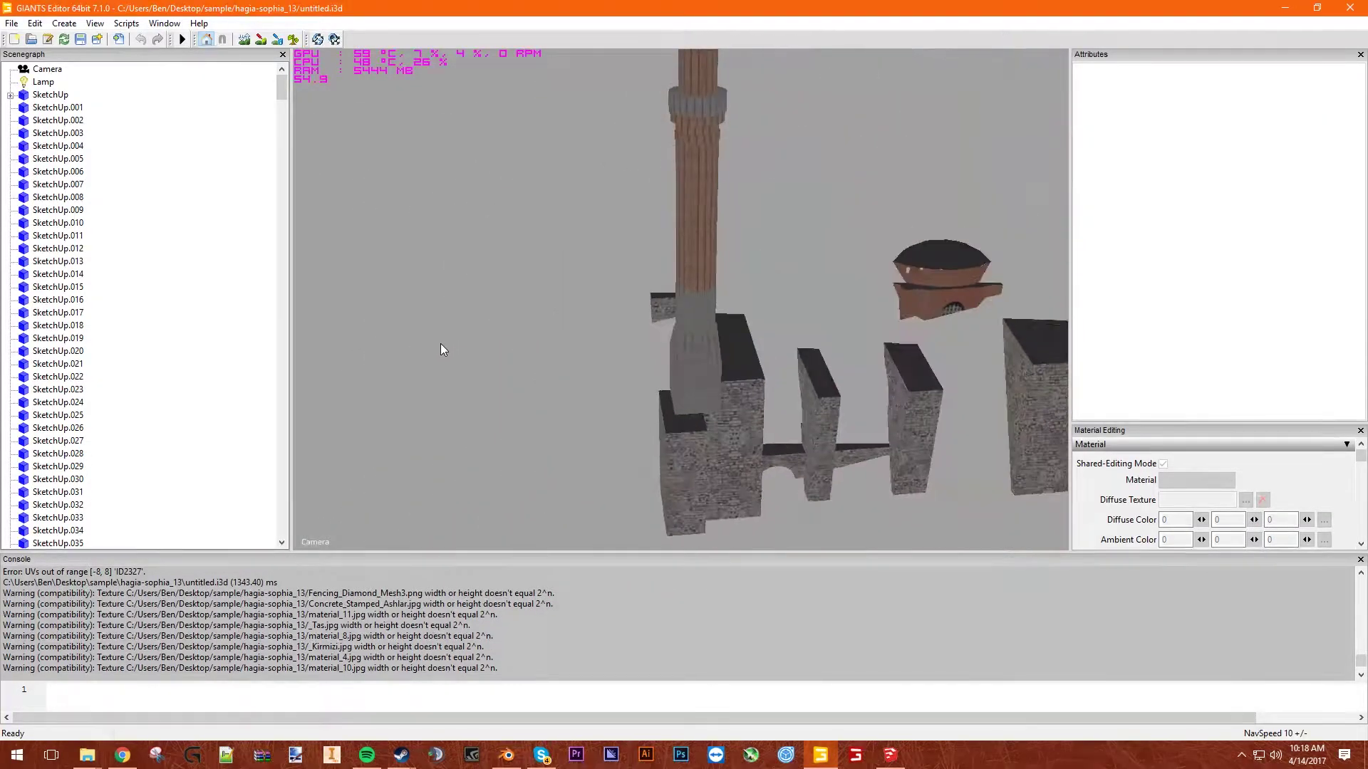
scroll(440, 343, up, 8)
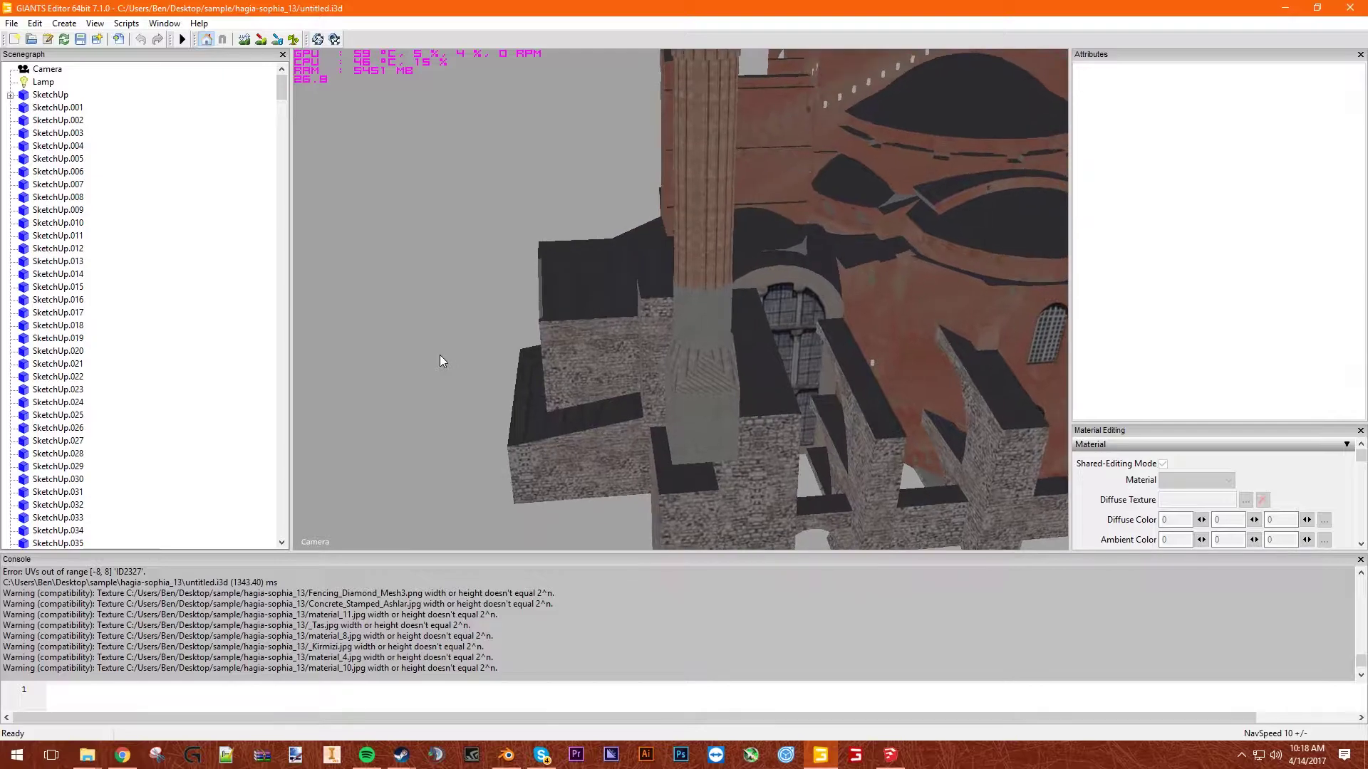
middle_drag(439, 356, 497, 270)
middle_drag(669, 225, 449, 156)
middle_drag(686, 361, 541, 399)
- Delete the Lamp object from the scene
click(47, 69)
click(43, 82)
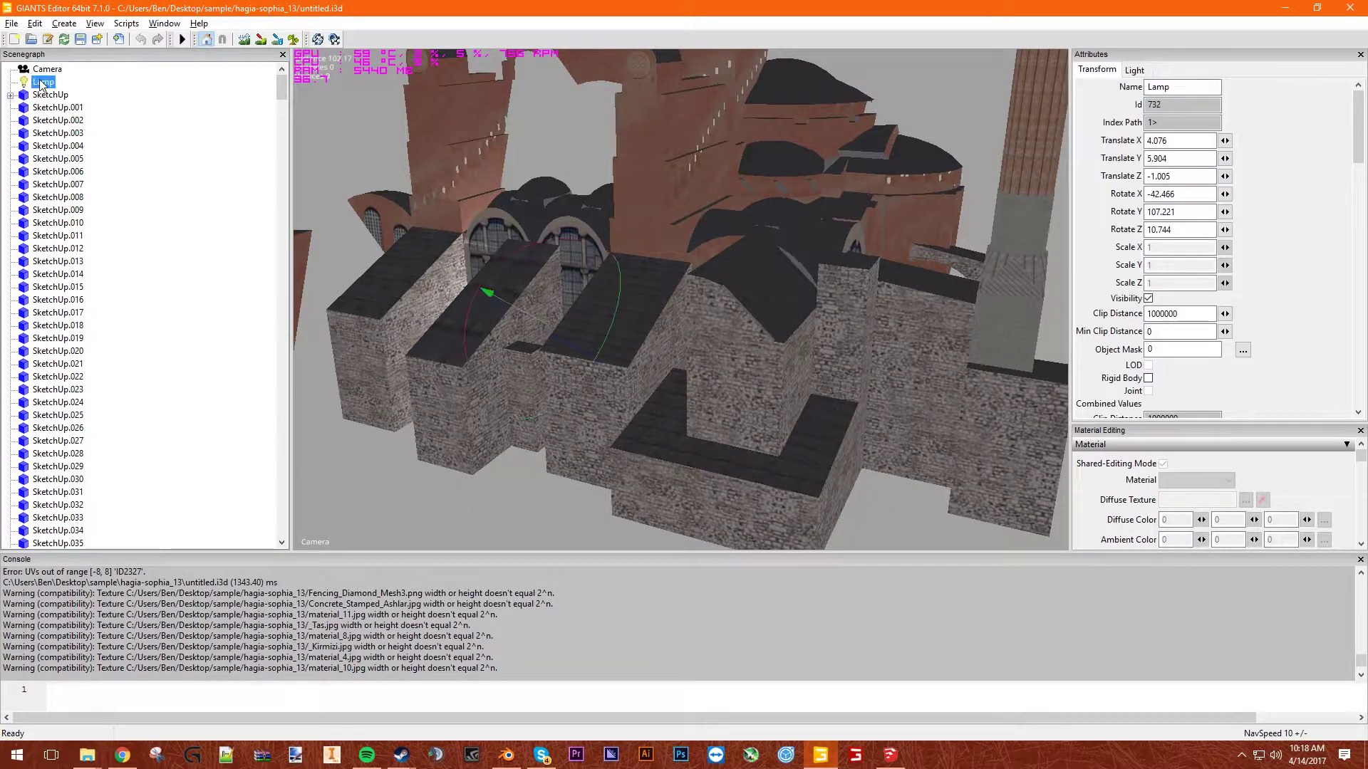
key(Delete)
- Select all building shapes in the scenegraph, from SketchUp through SketchUp.999, and cut them
scroll(99, 302, down, 2)
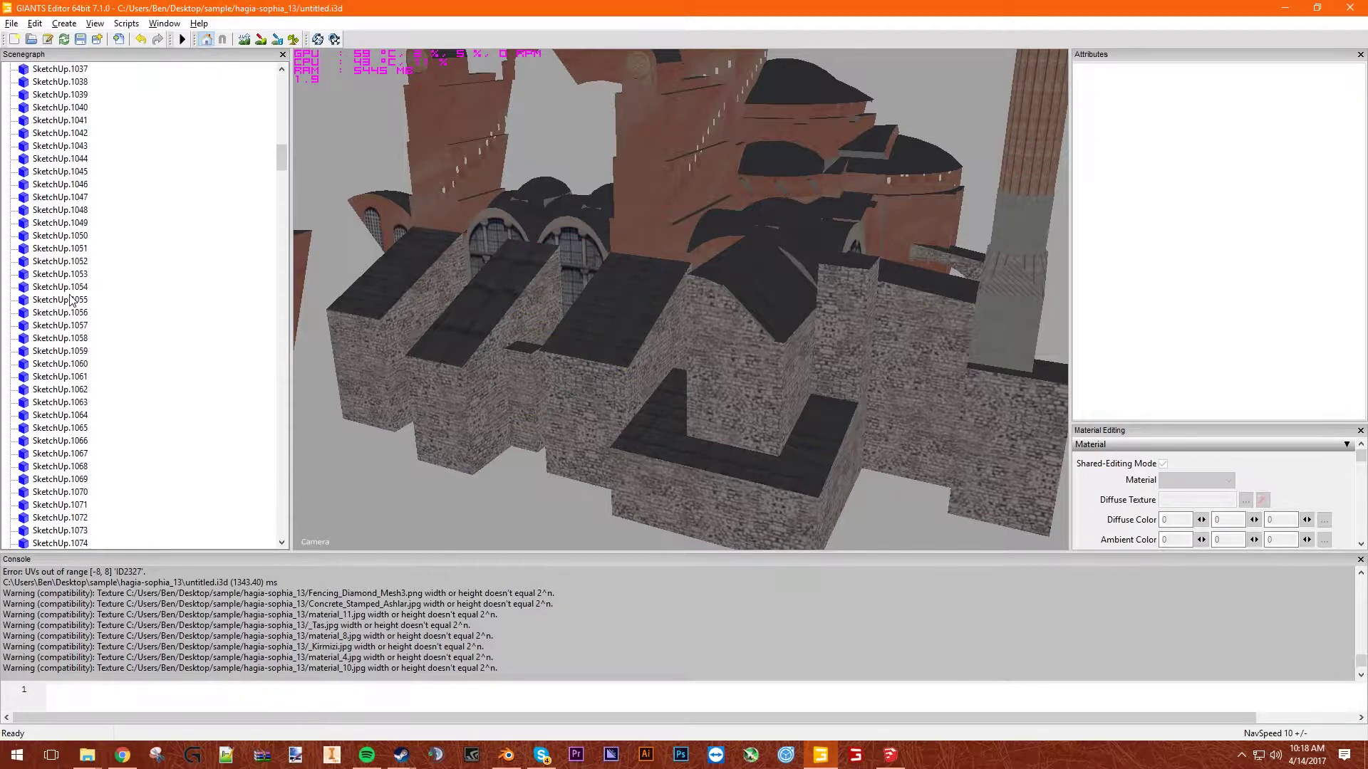
scroll(100, 302, up, 2)
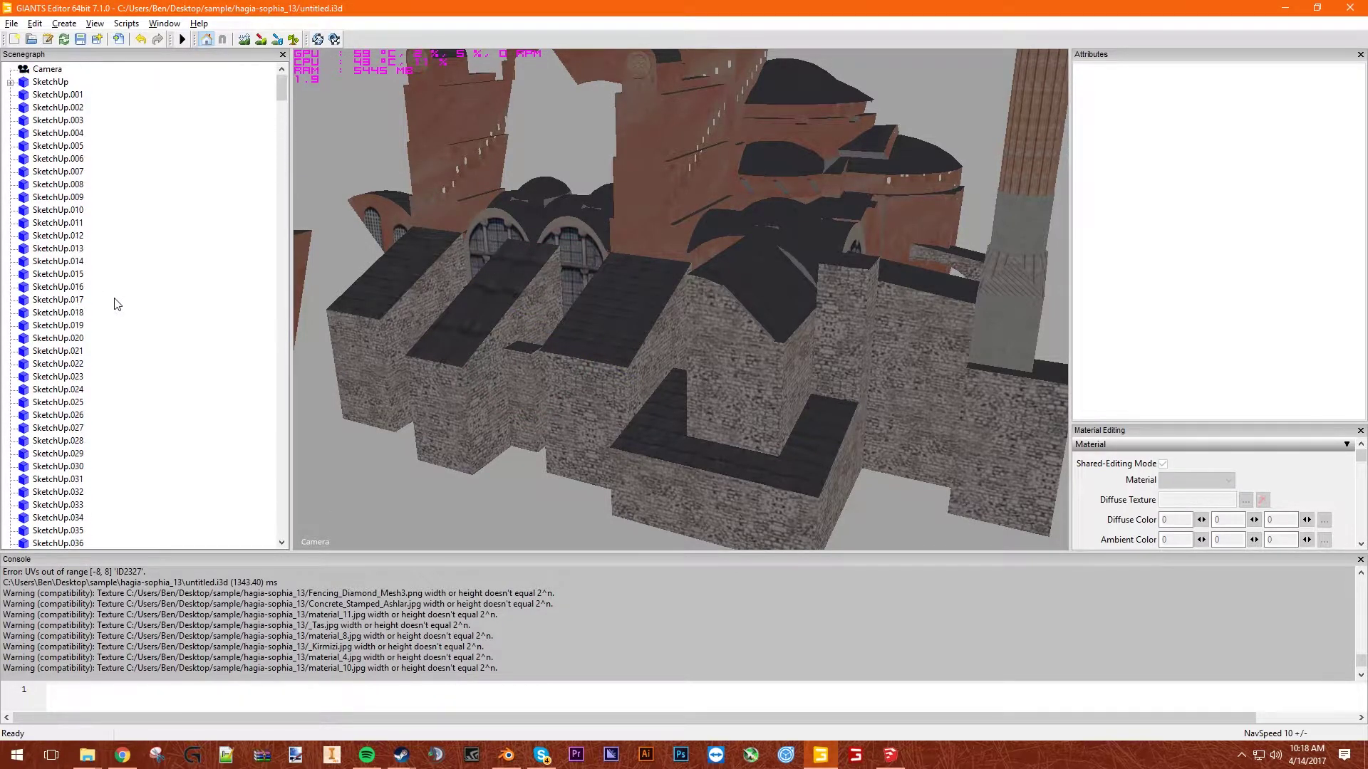
click(65, 84)
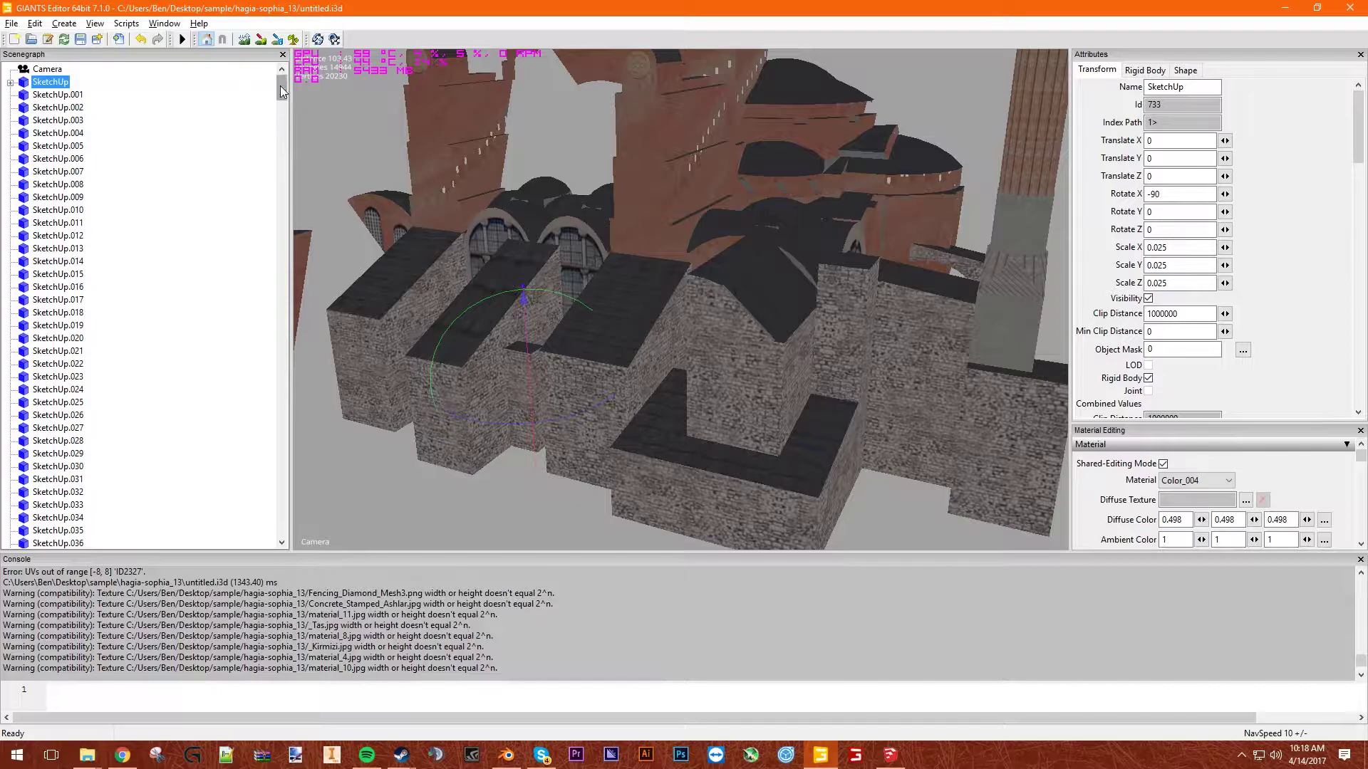
drag(282, 91, 282, 534)
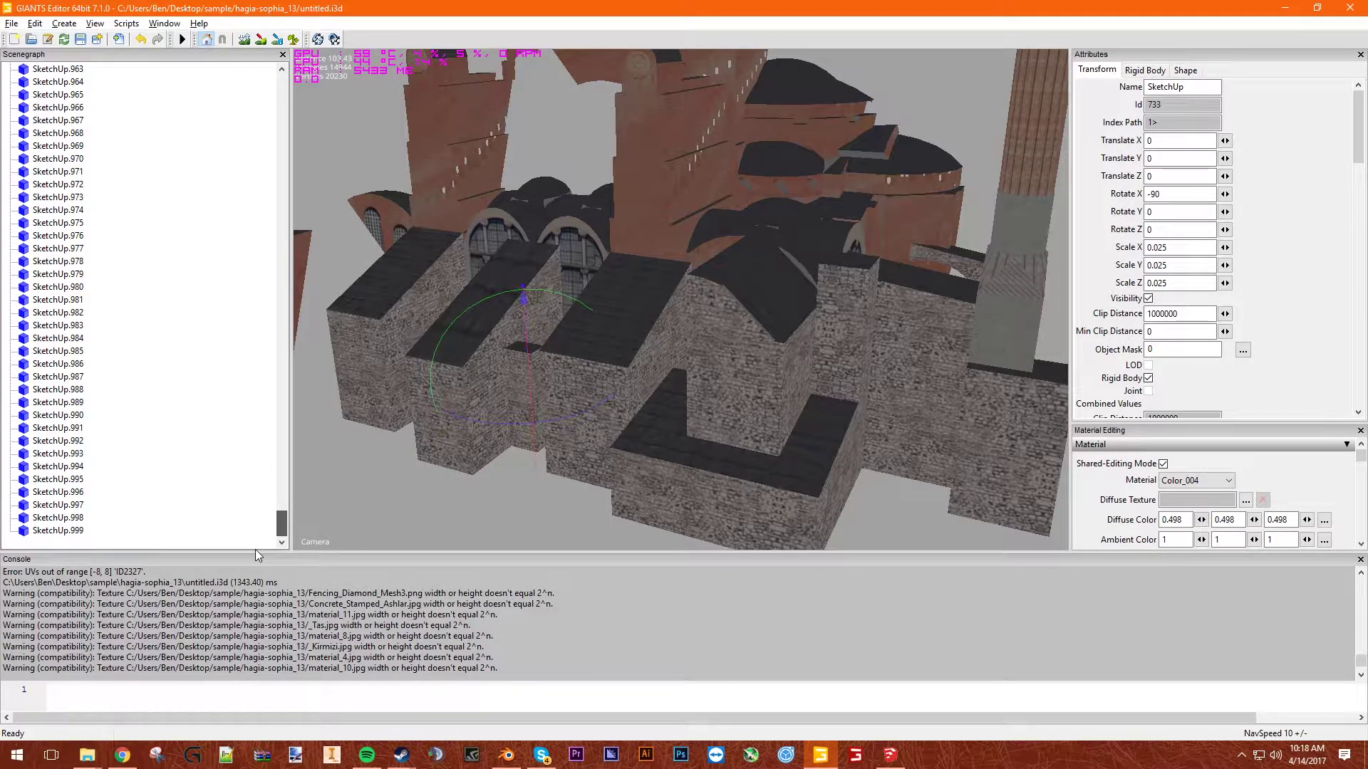
shift+click(63, 535)
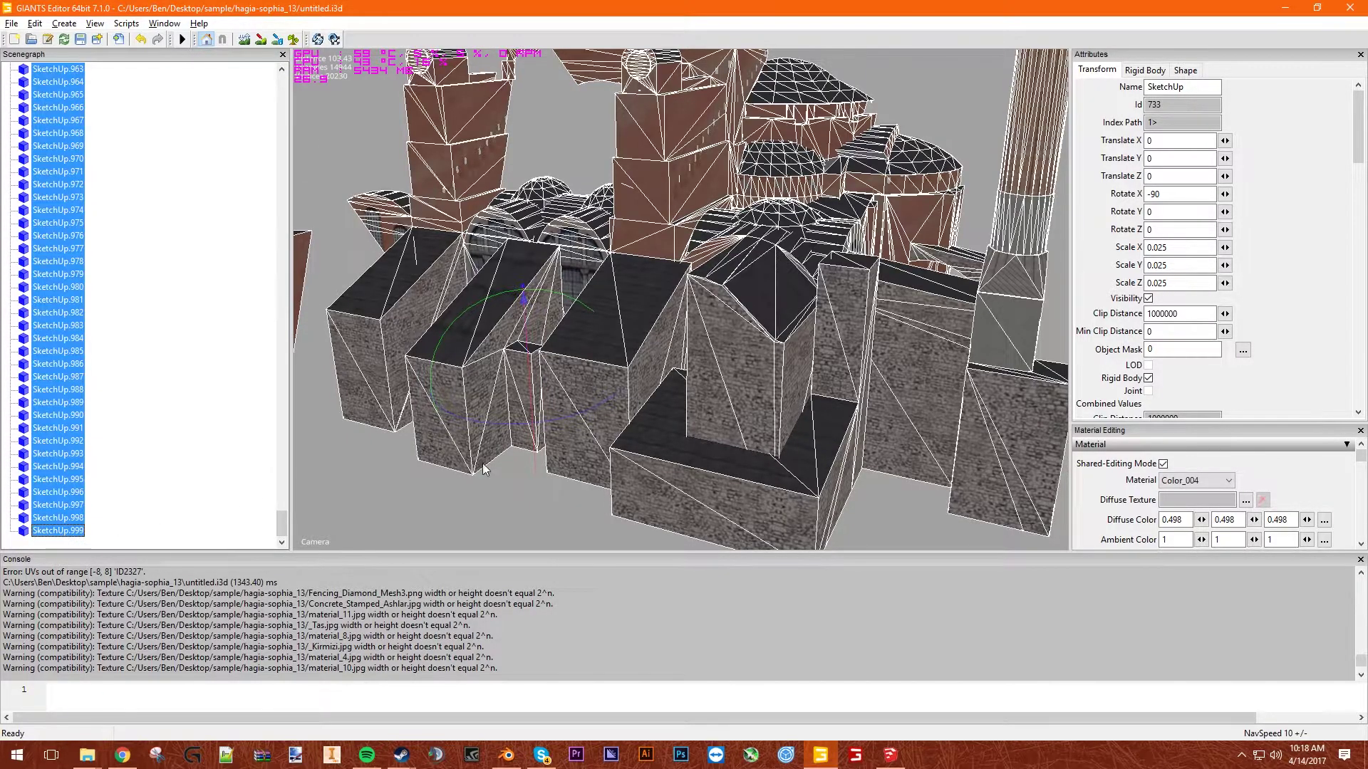
scroll(198, 379, up, 19)
scroll(186, 379, up, 10)
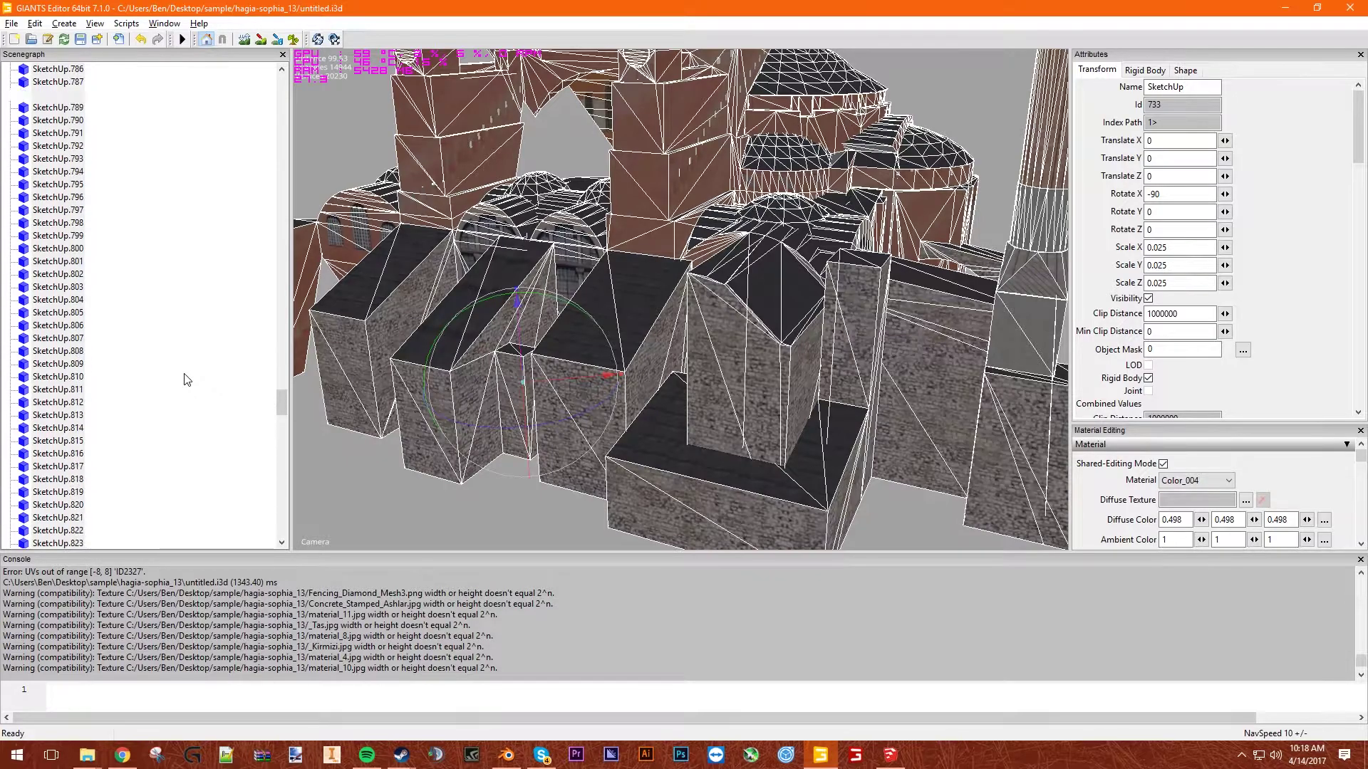
key(Delete)
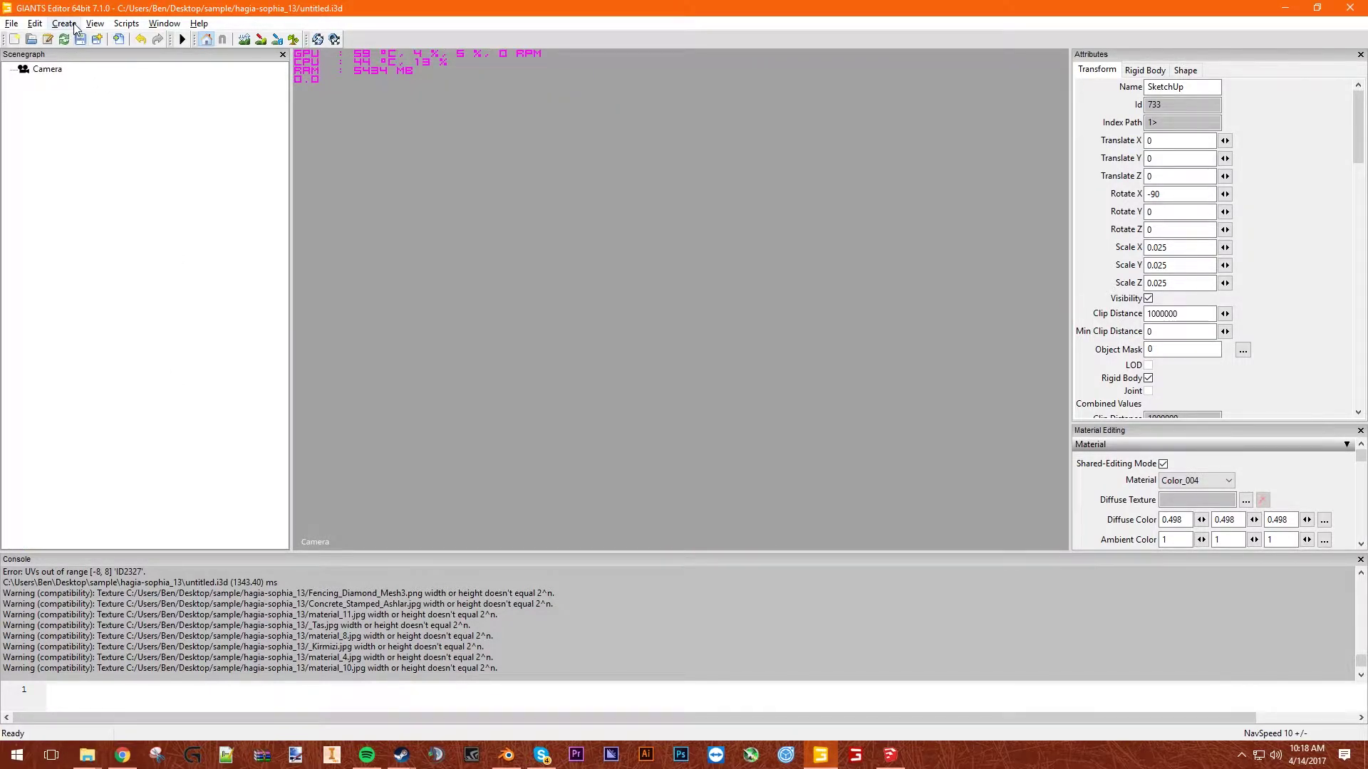
- Create a transform group and paste the cut SketchUp shapes into it
click(74, 25)
click(76, 39)
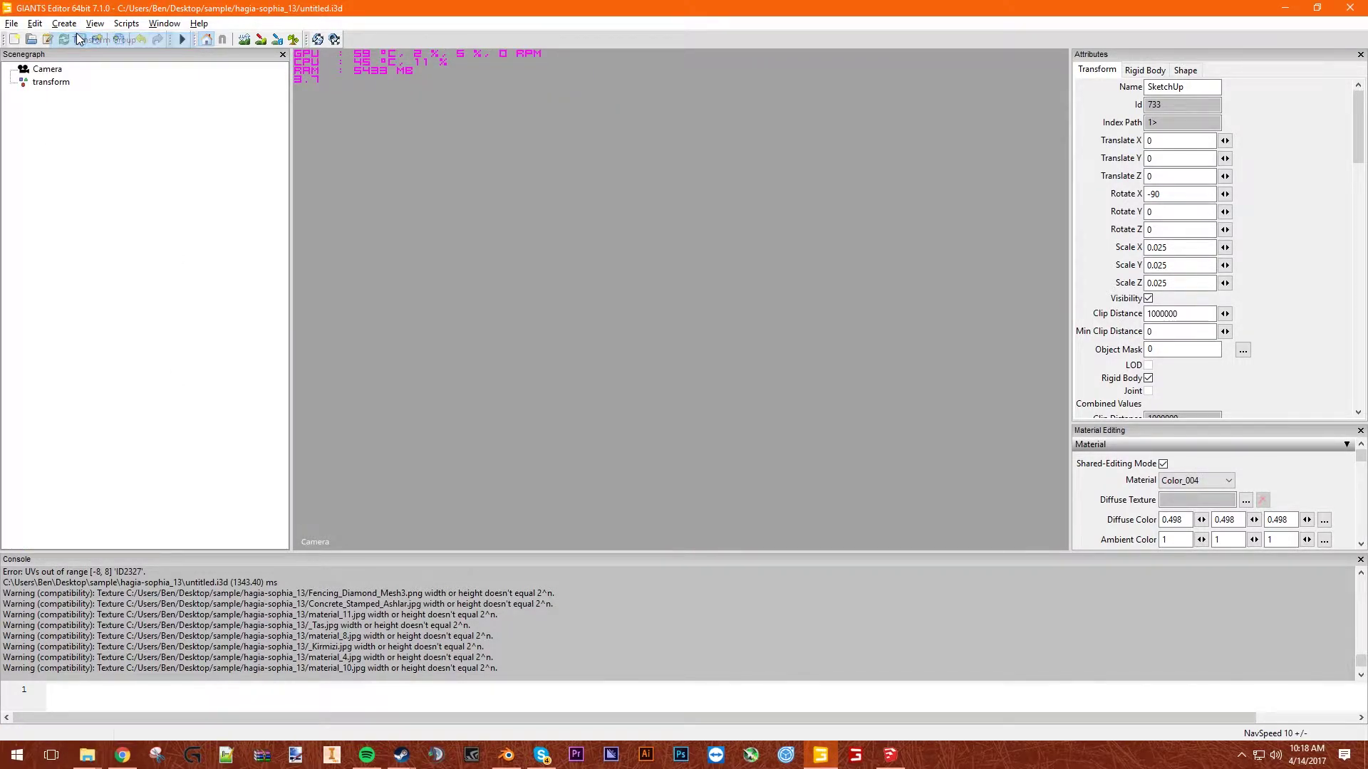
click(42, 85)
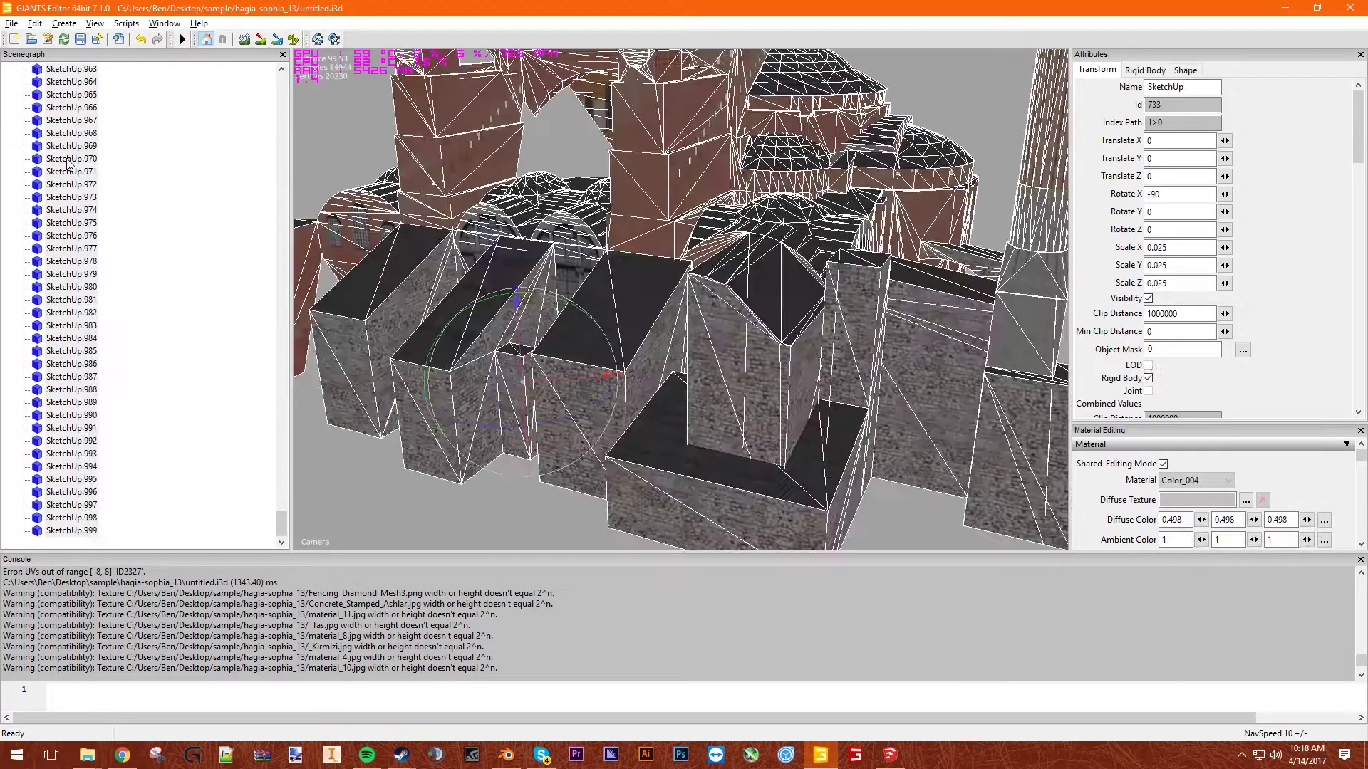
mouse_move(282, 526)
mouse_down()
mouse_move(296, 108)
mouse_move(285, 71)
mouse_up()
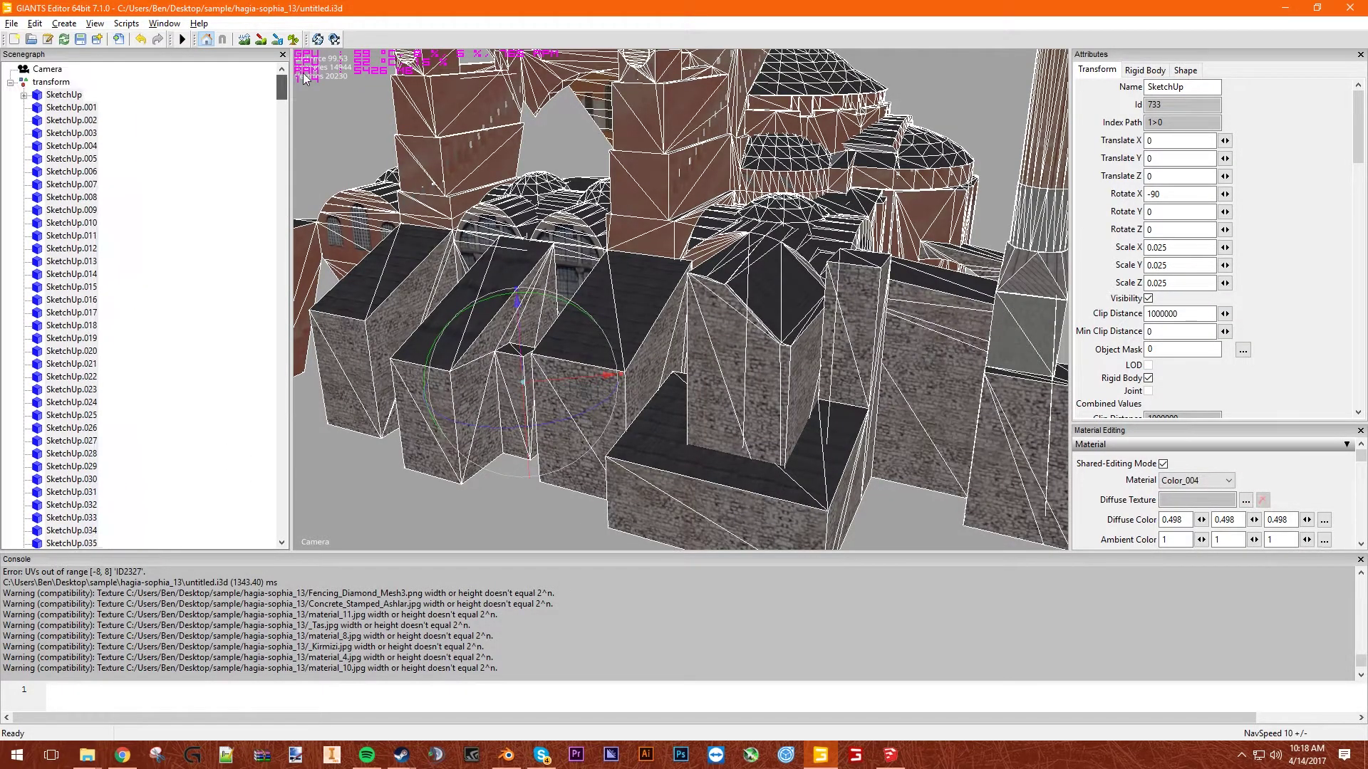
- Rename the transform group that holds the SketchUp shapes as building
click(53, 82)
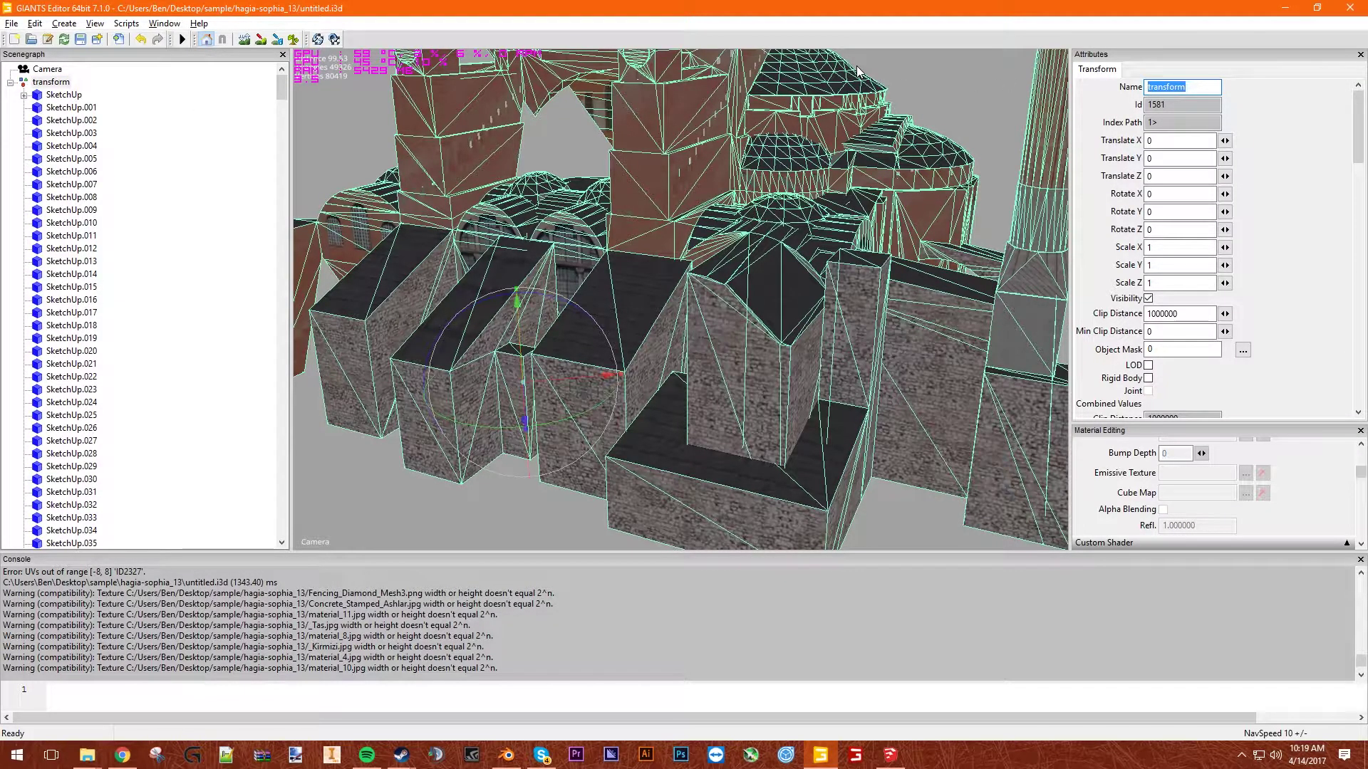
text(building)
key(Return)
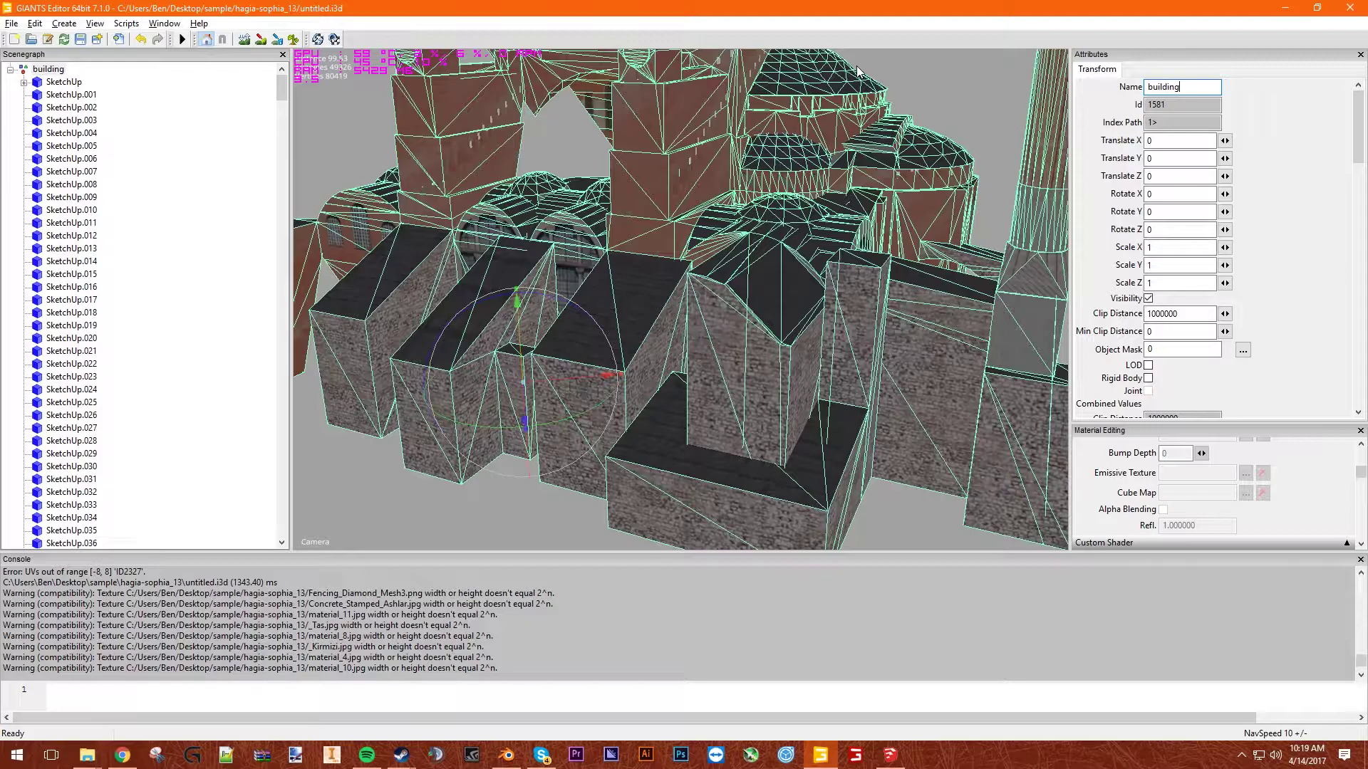
- Collapse the building group in the scenegraph, then save the scene and close GIANTS Editor
scroll(894, 492, down, 5)
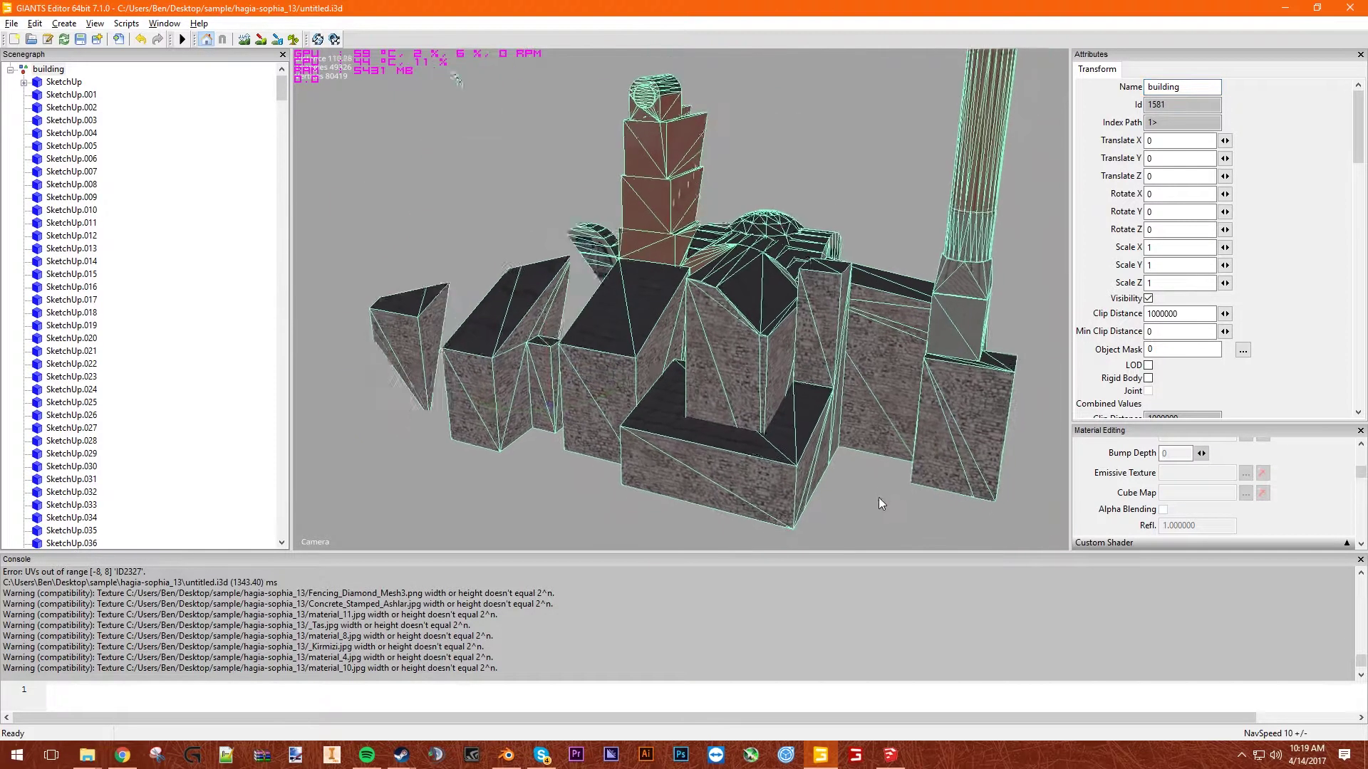
click(875, 510)
scroll(712, 417, up, 3)
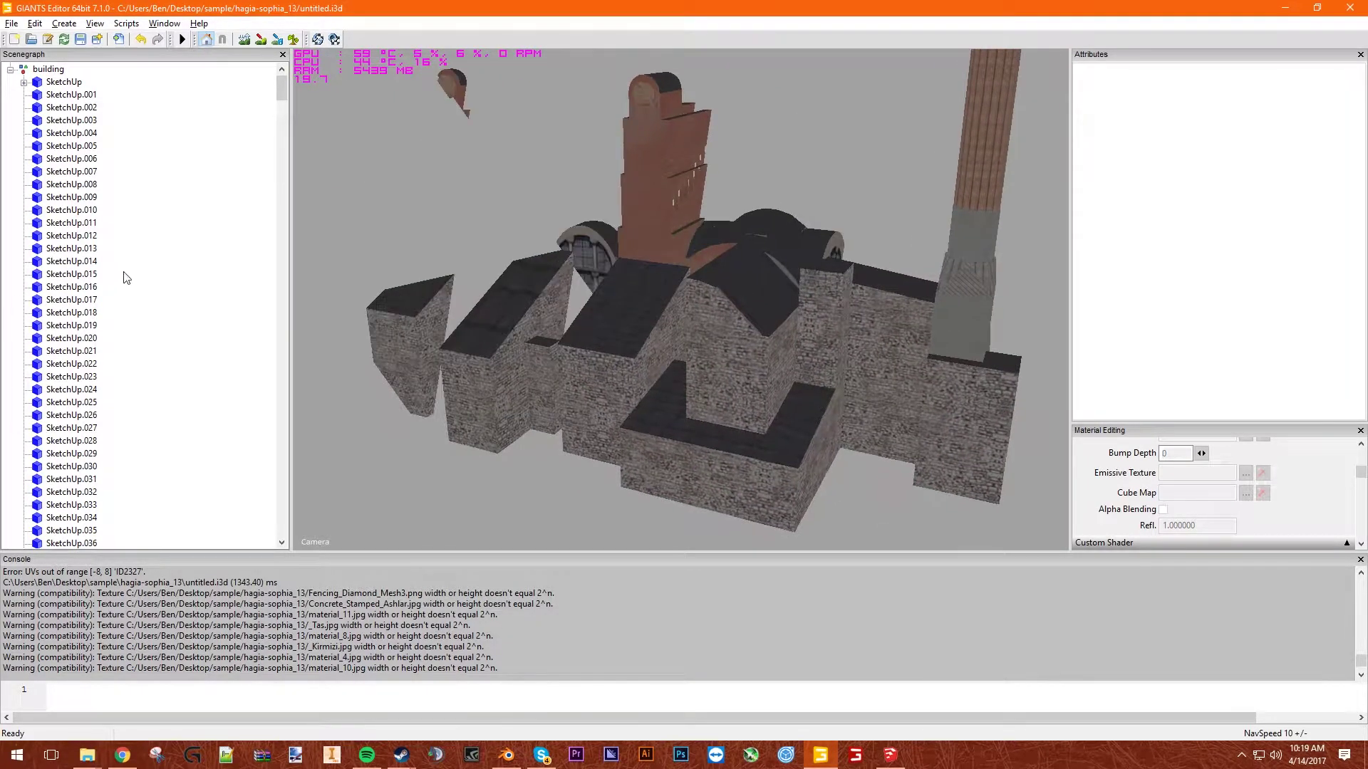
scroll(48, 82, up, 1)
click(49, 82)
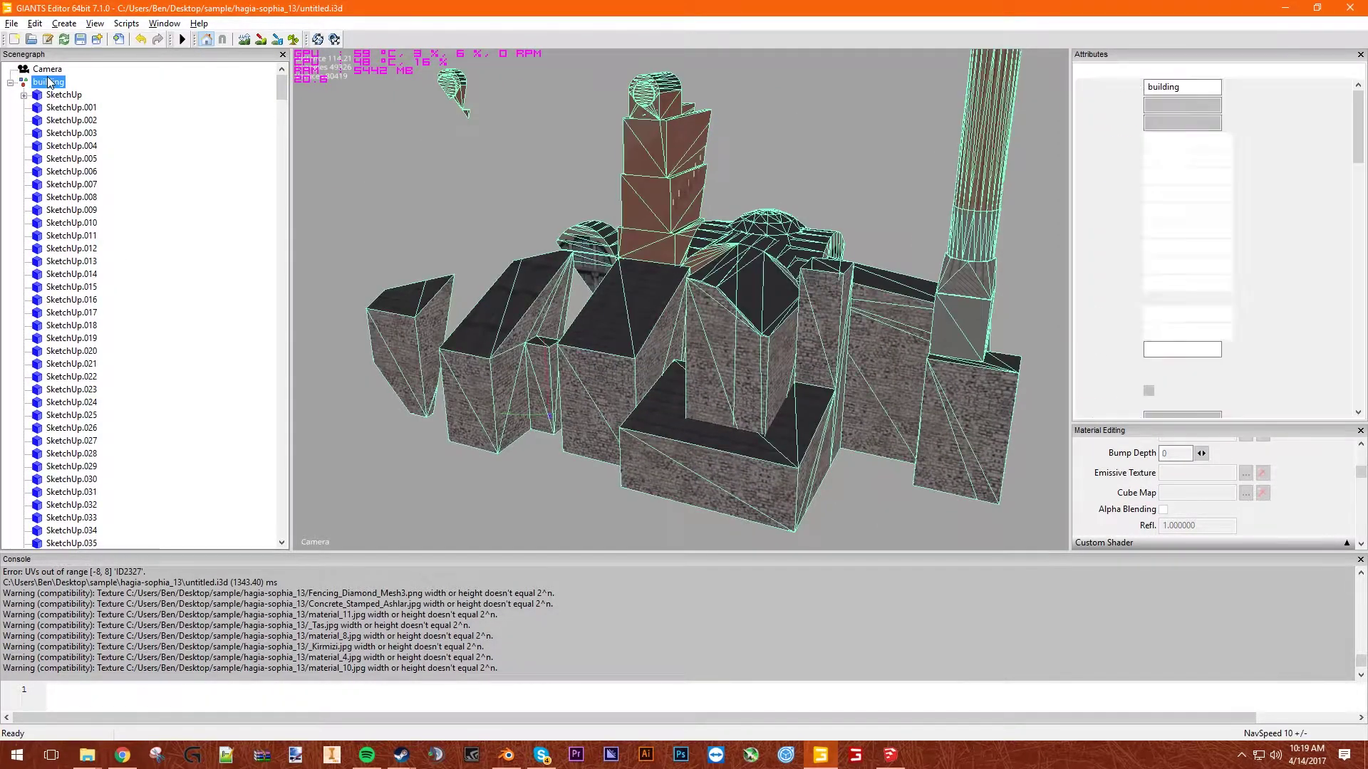
click(10, 83)
click(81, 41)
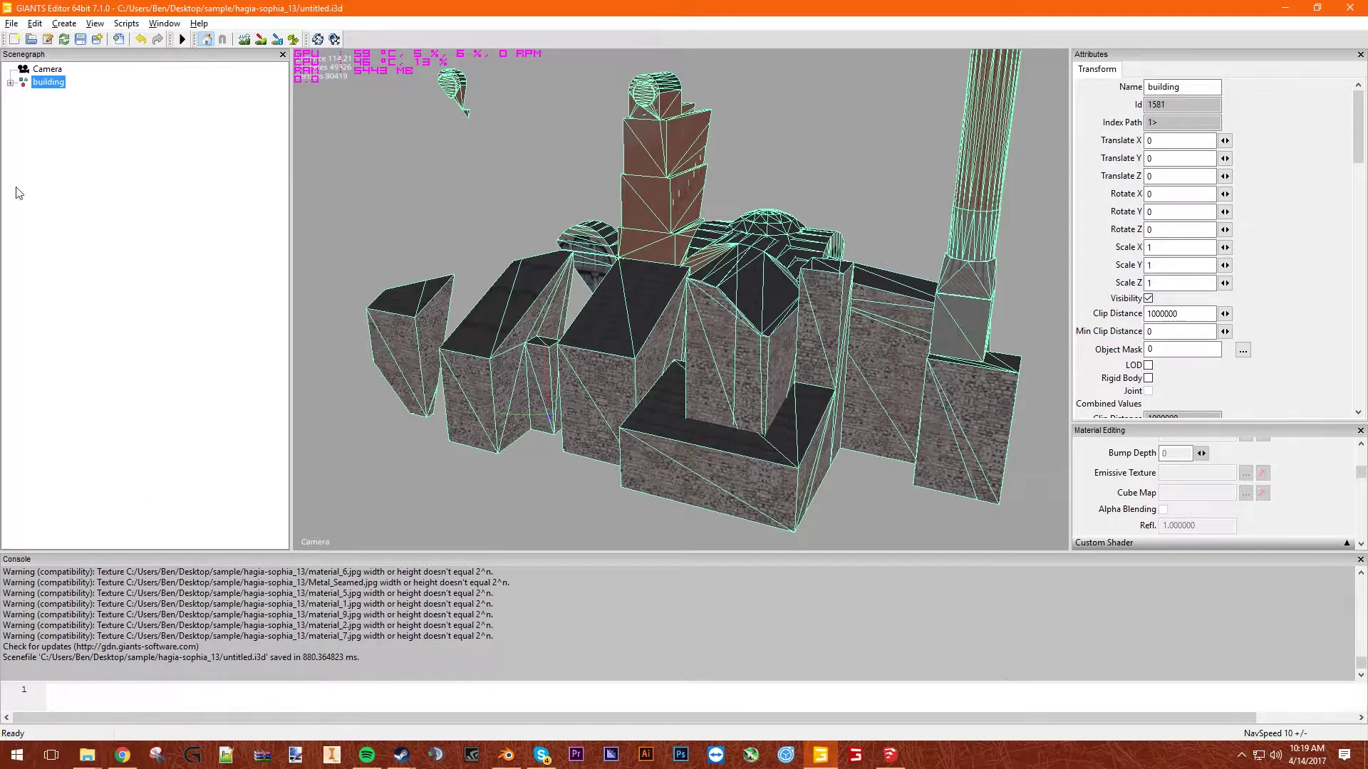
click(1350, 7)
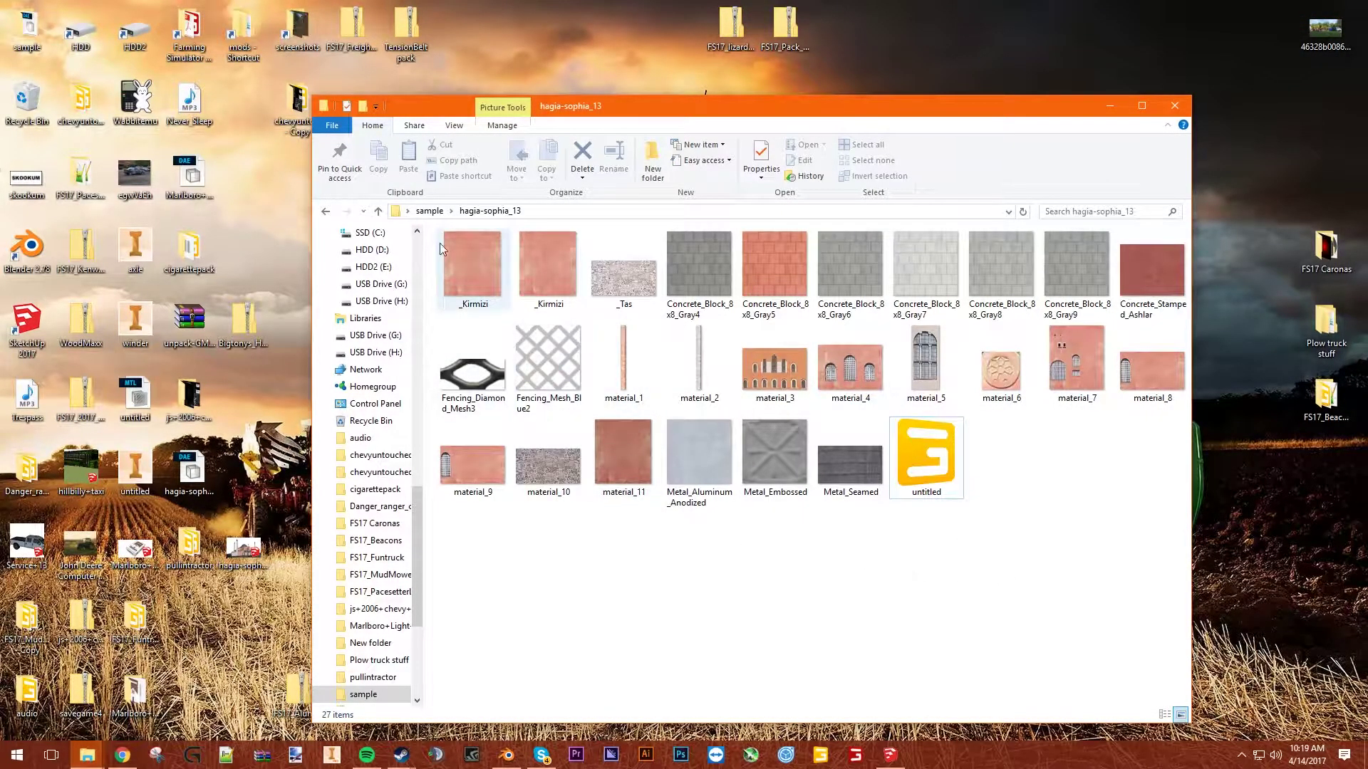
- Go up to the sample folder and select the hagia-sophia_13 folder
click(429, 211)
click(516, 369)
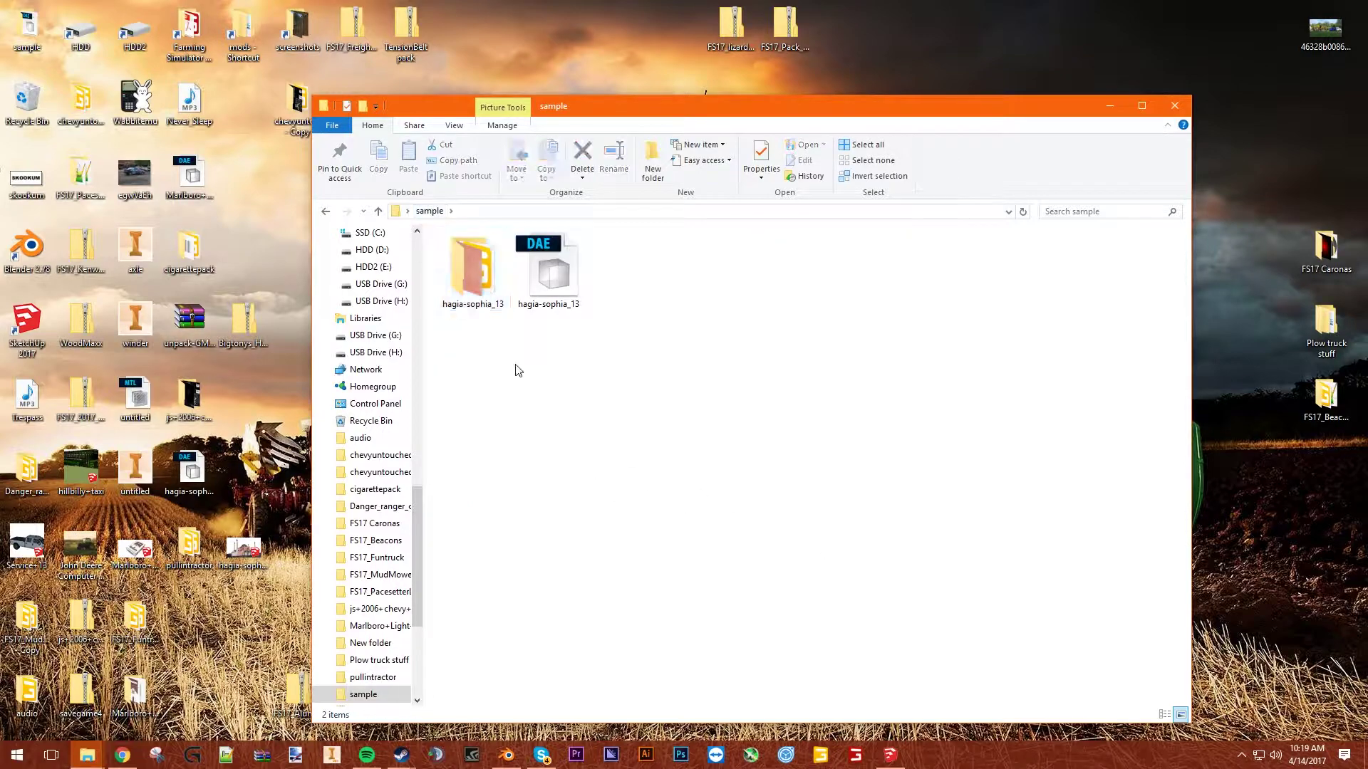
click(473, 271)
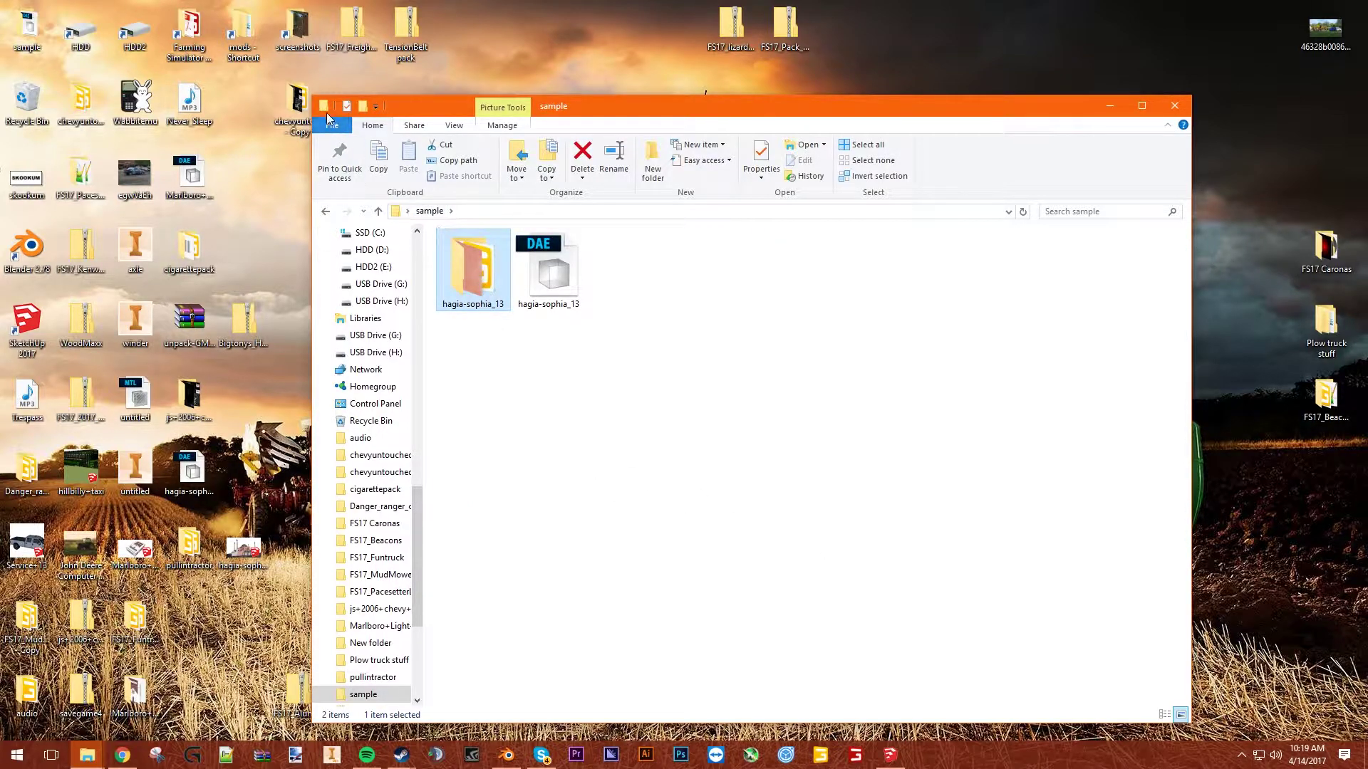
- Open the maps folder of the goldcrestvalley mod in a second File Explorer window
double_click(237, 50)
double_click(538, 162)
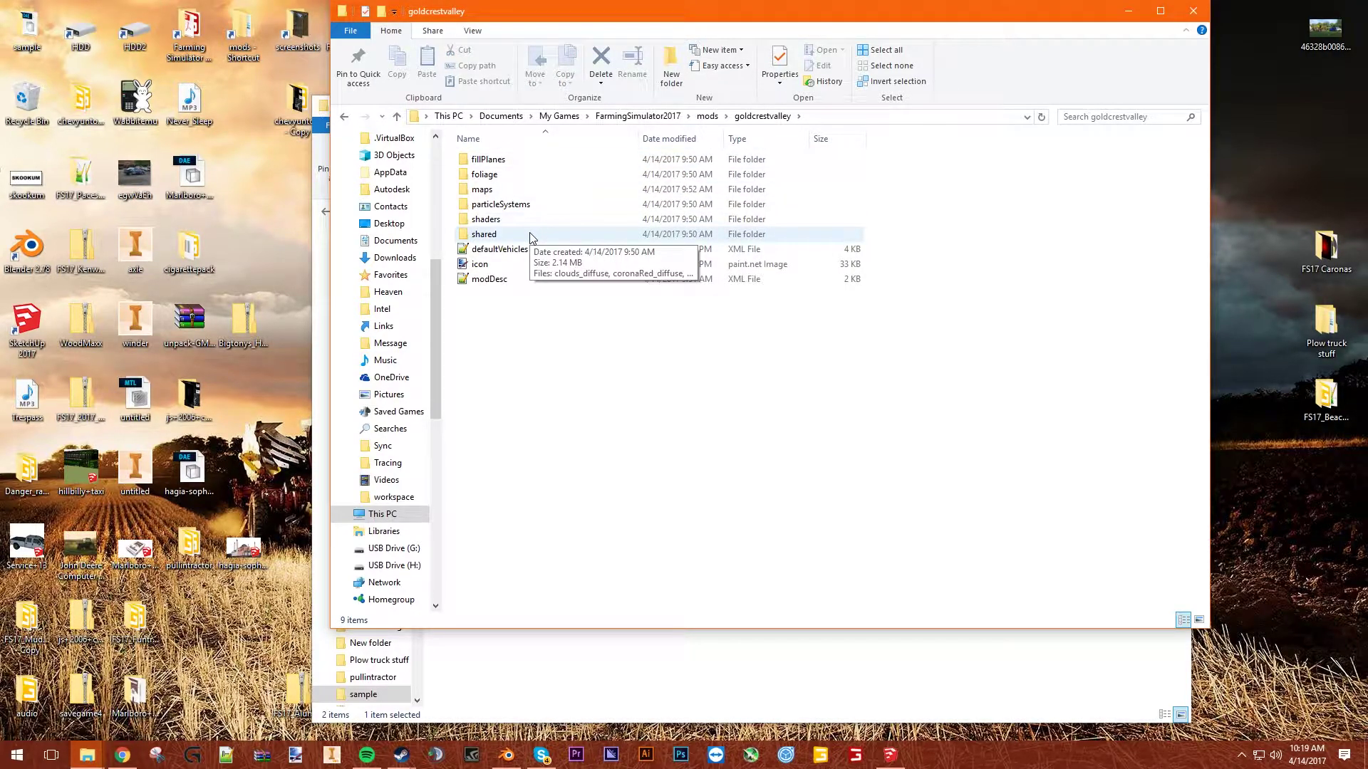
double_click(517, 190)
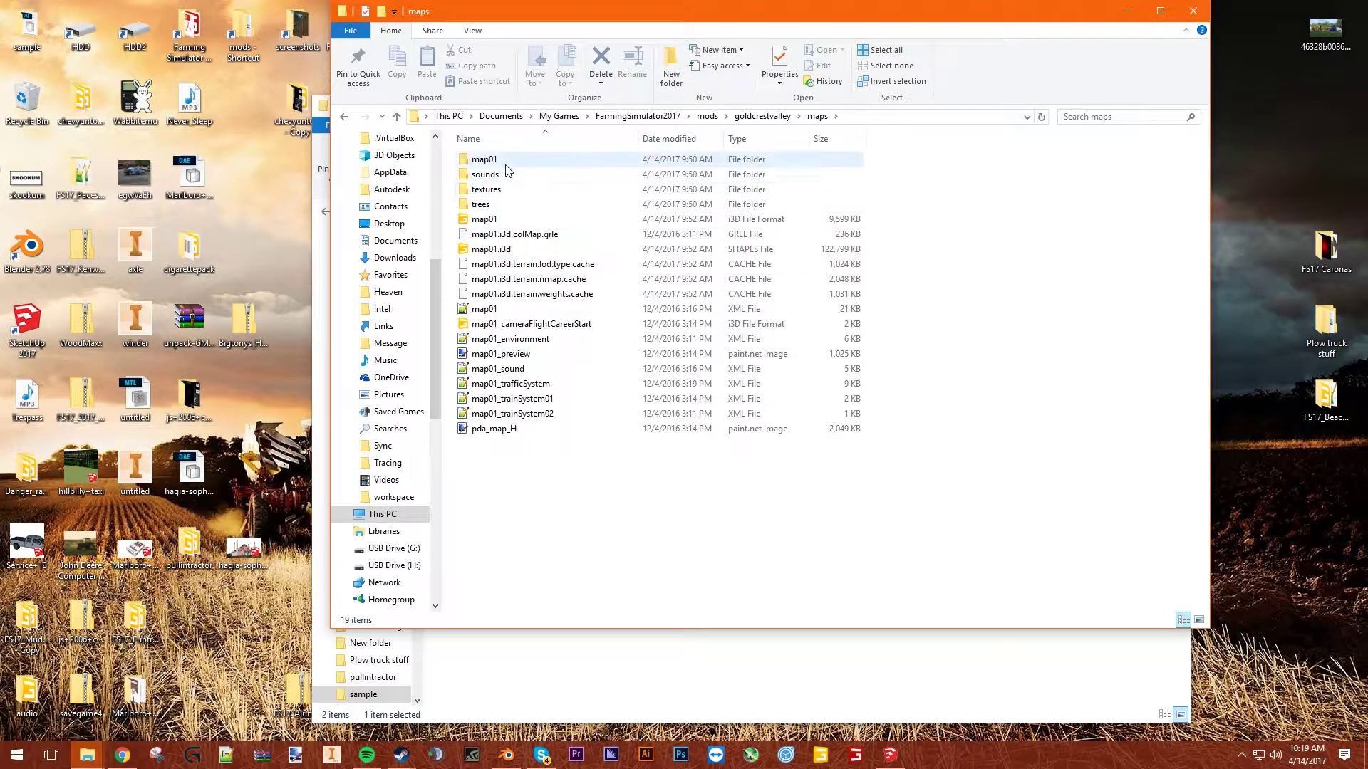
double_click(506, 163)
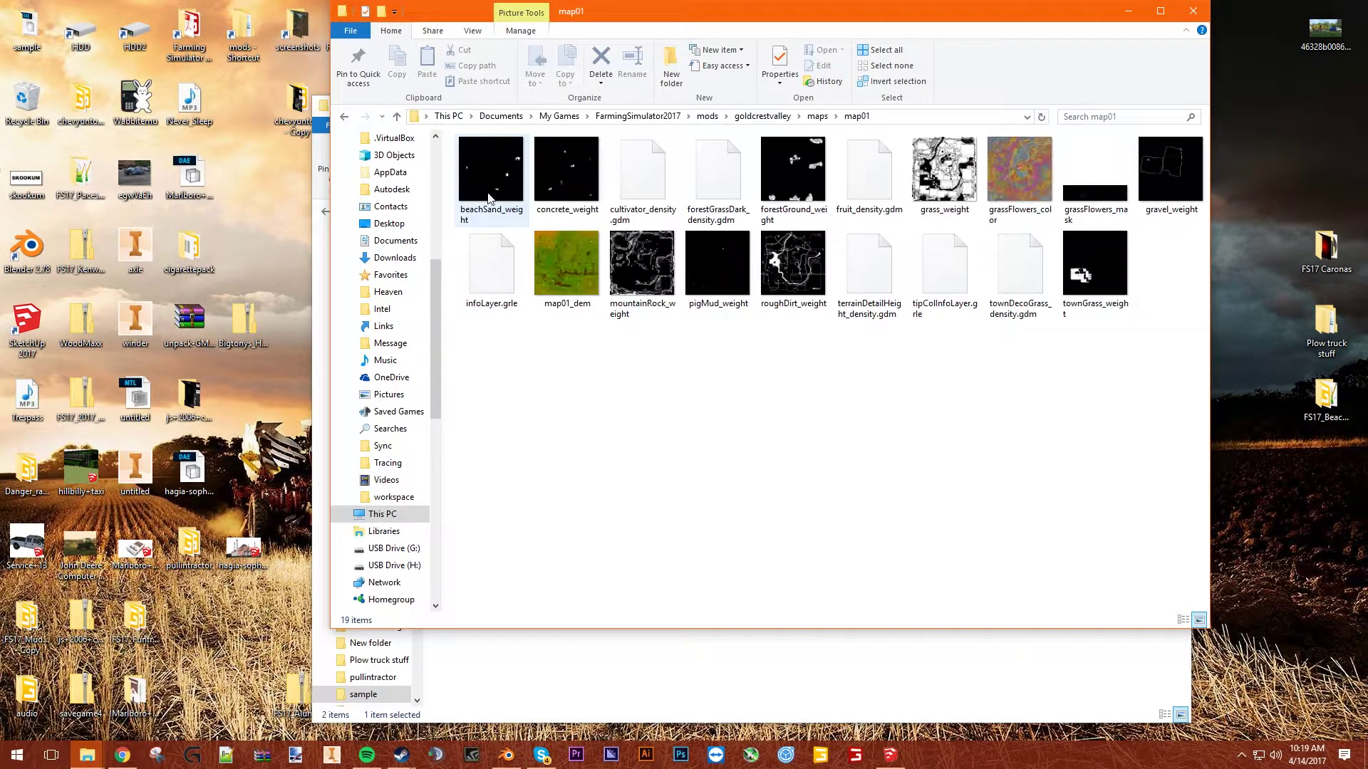
click(344, 117)
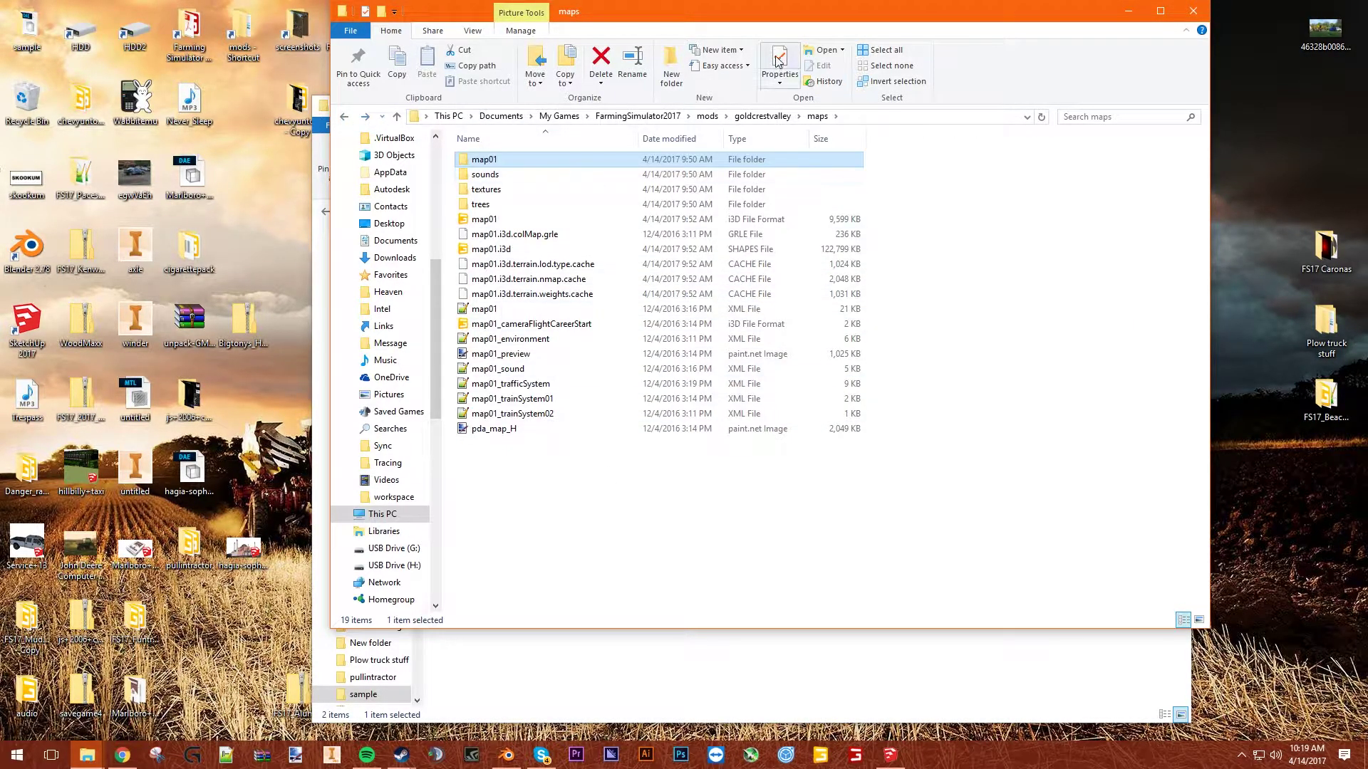
- Arrange both folder windows side by side and copy hagia-sophia_13 from sample into the goldcrestvalley maps folder
drag(777, 20, 1103, 58)
click(600, 116)
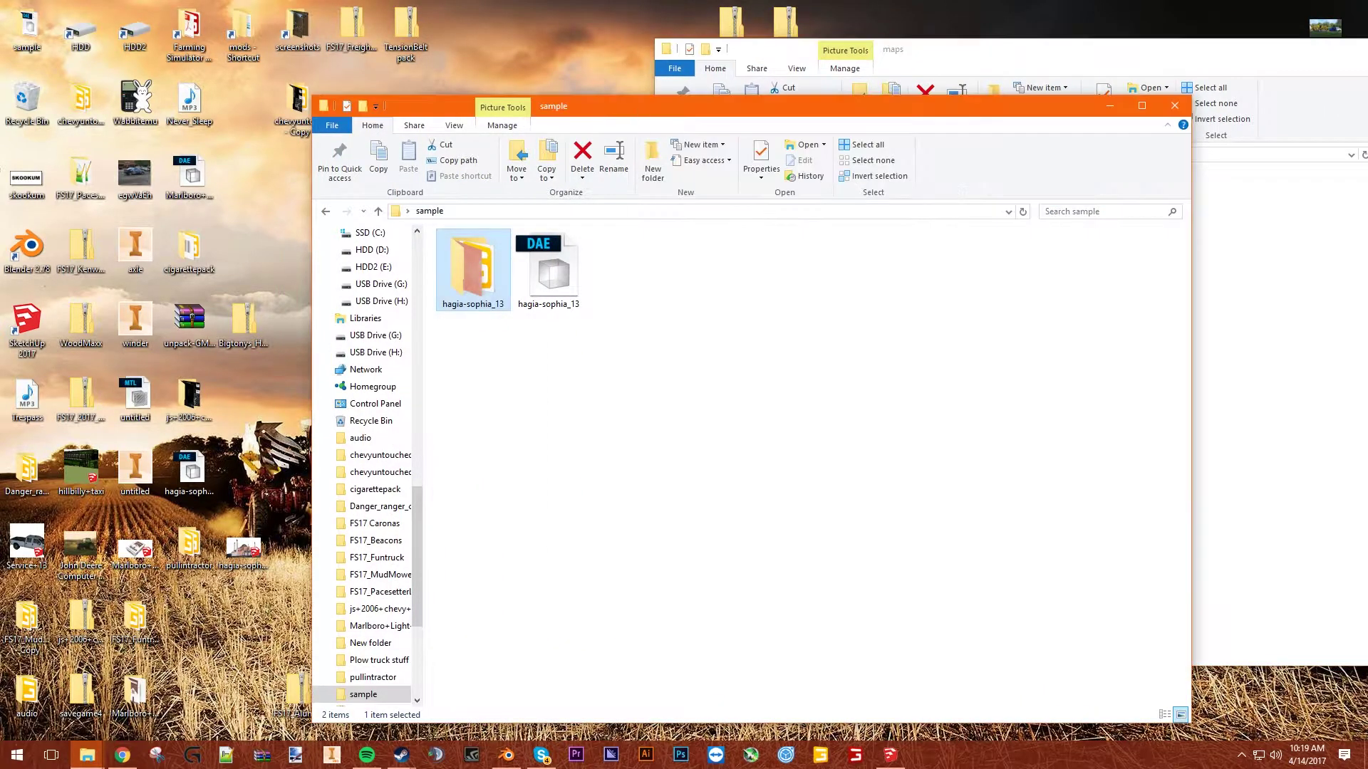
drag(639, 112, 238, 195)
right_drag(74, 362, 952, 584)
click(993, 624)
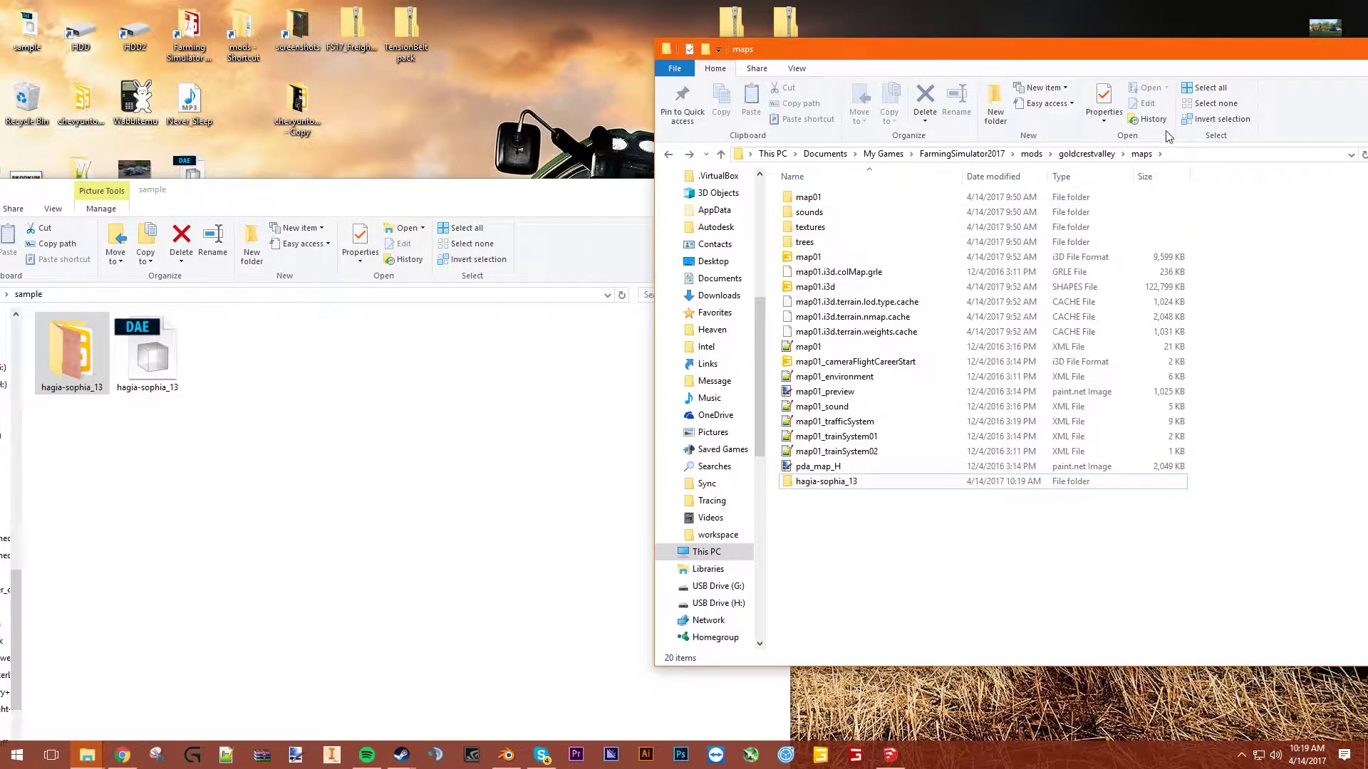
- Open map01.i3d from the goldcrestvalley maps folder in GIANTS Editor version 7.1.0
drag(857, 48, 398, 87)
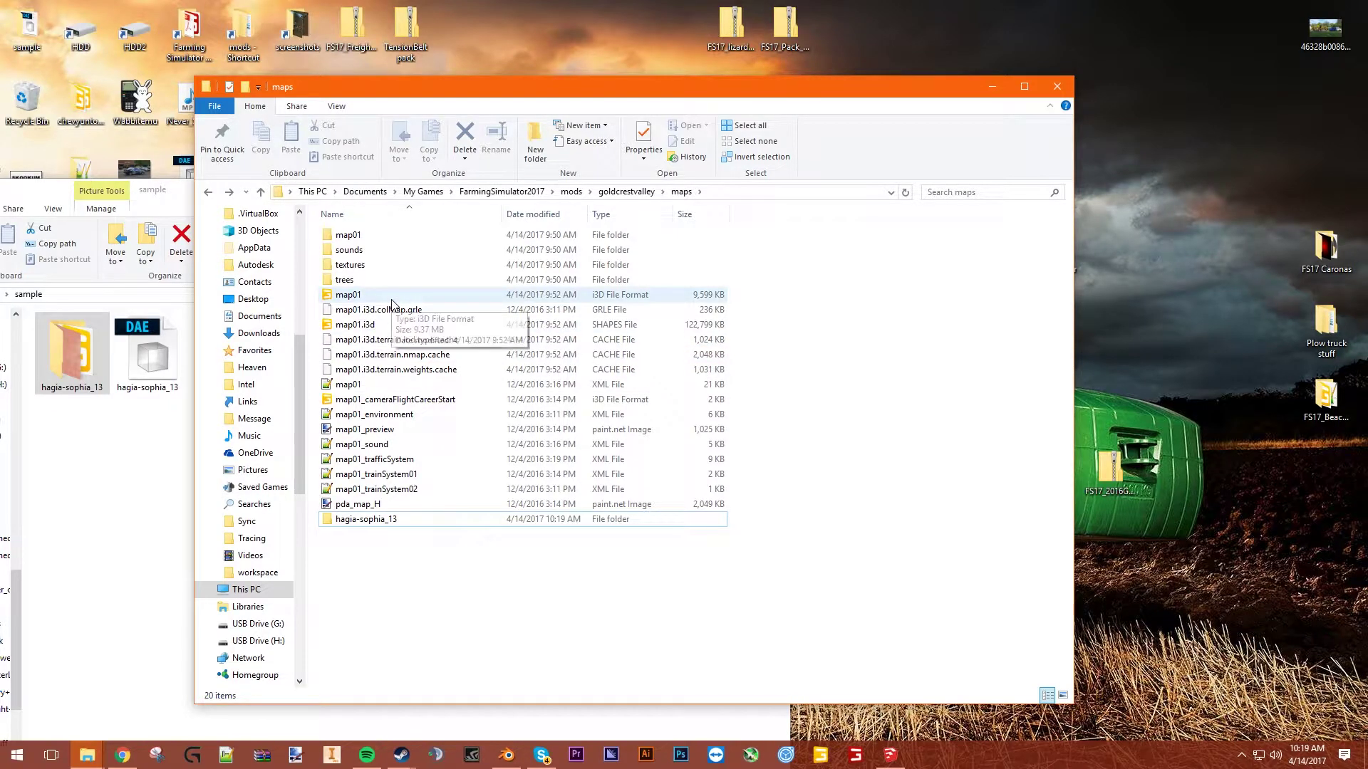
click(640, 198)
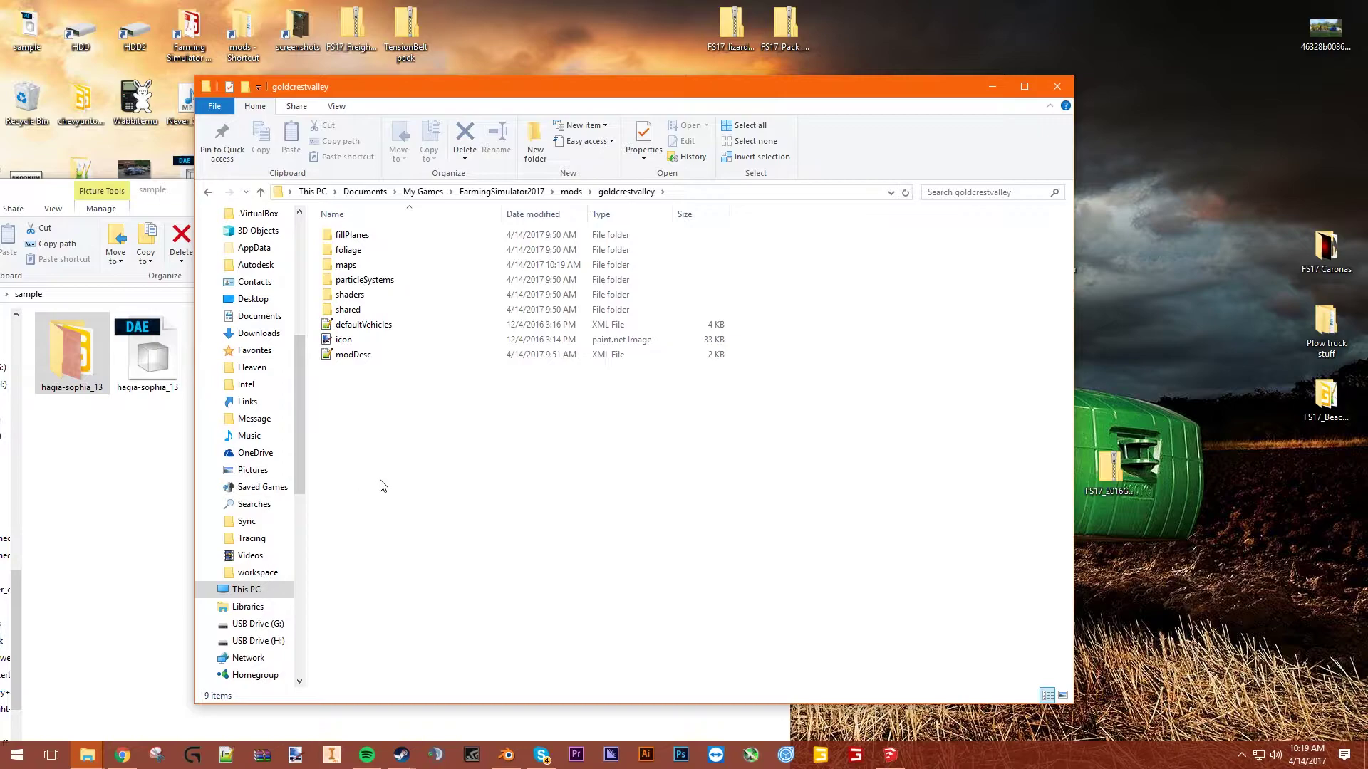
click(571, 191)
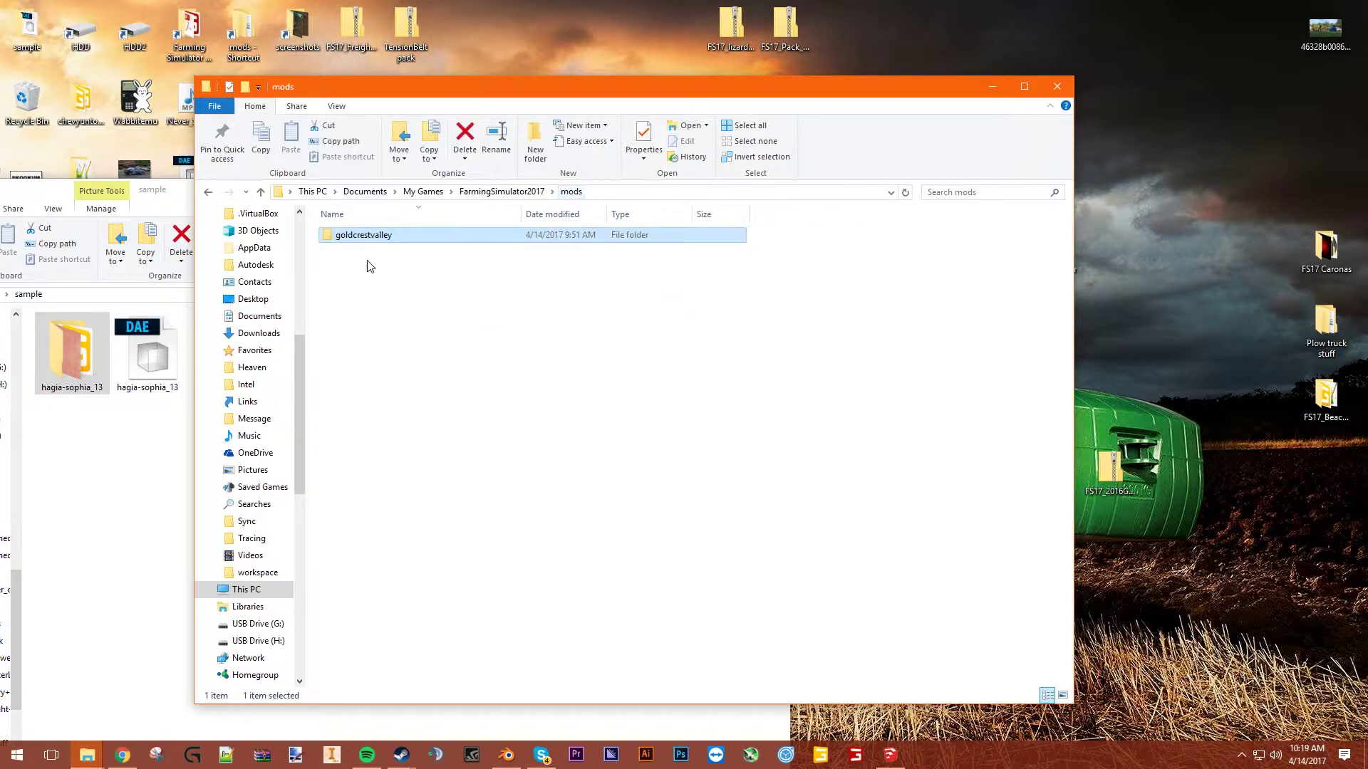
double_click(408, 238)
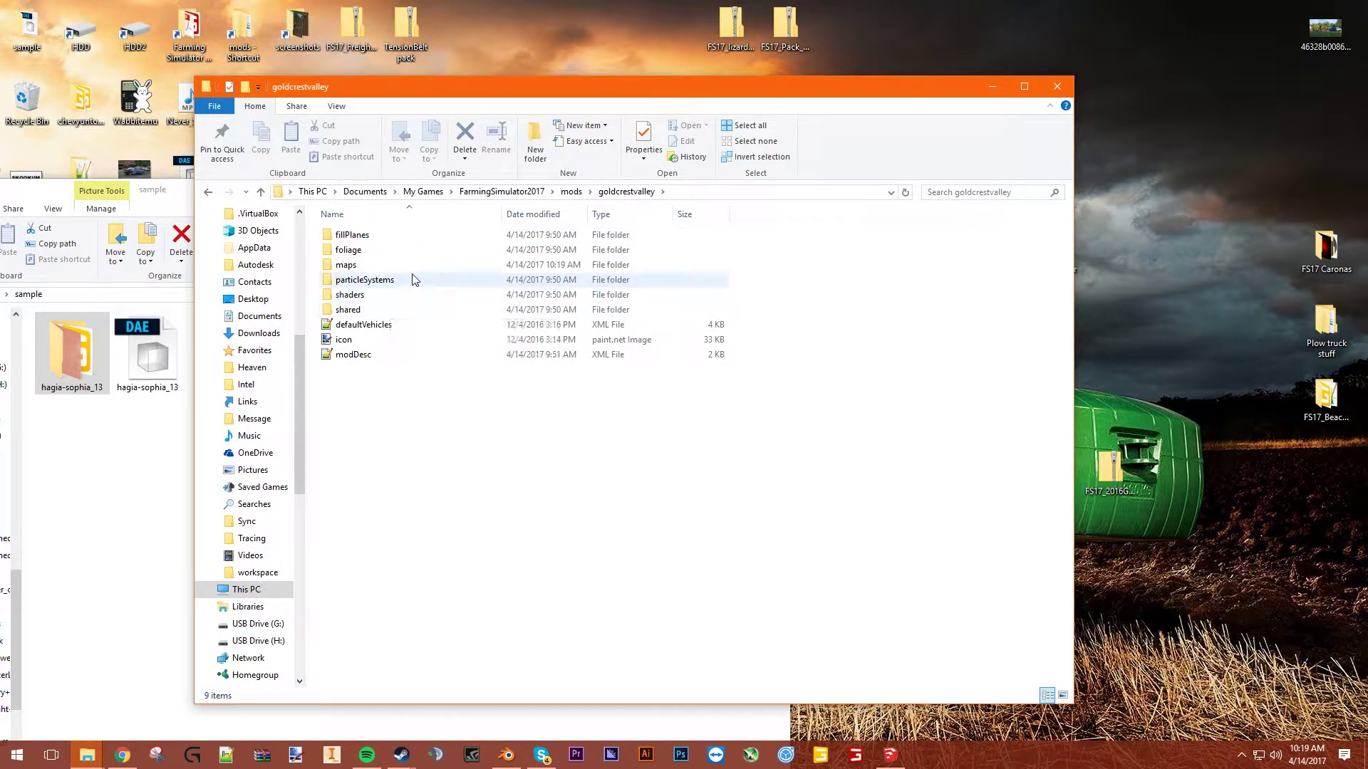
double_click(413, 267)
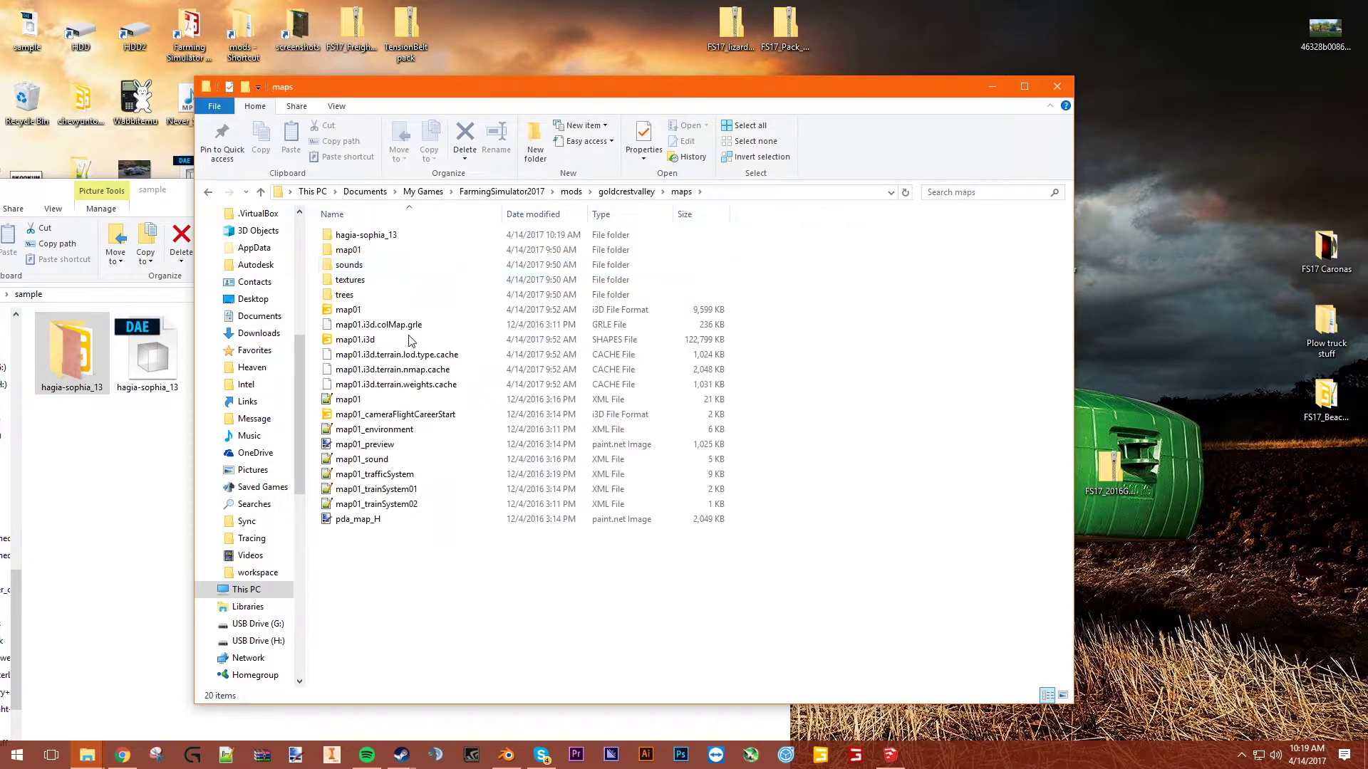
double_click(378, 309)
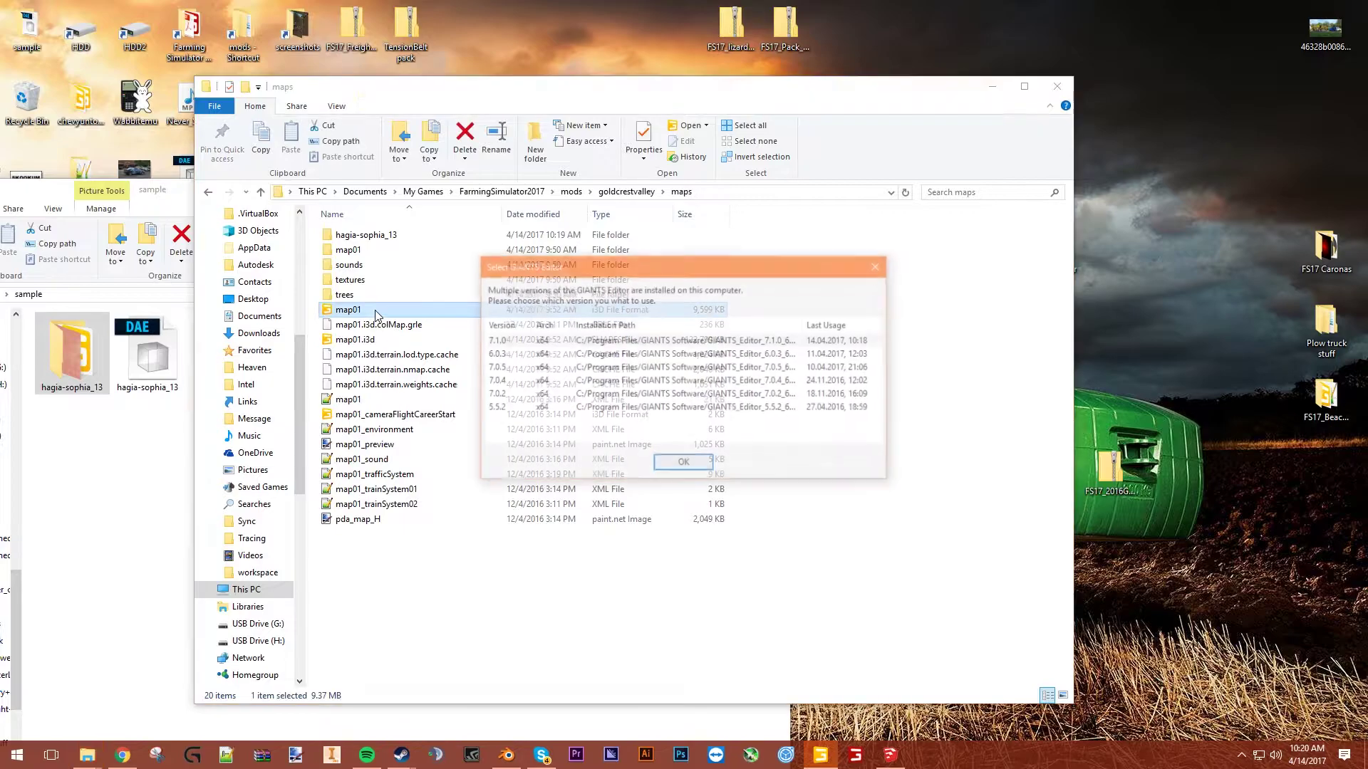
click(684, 464)
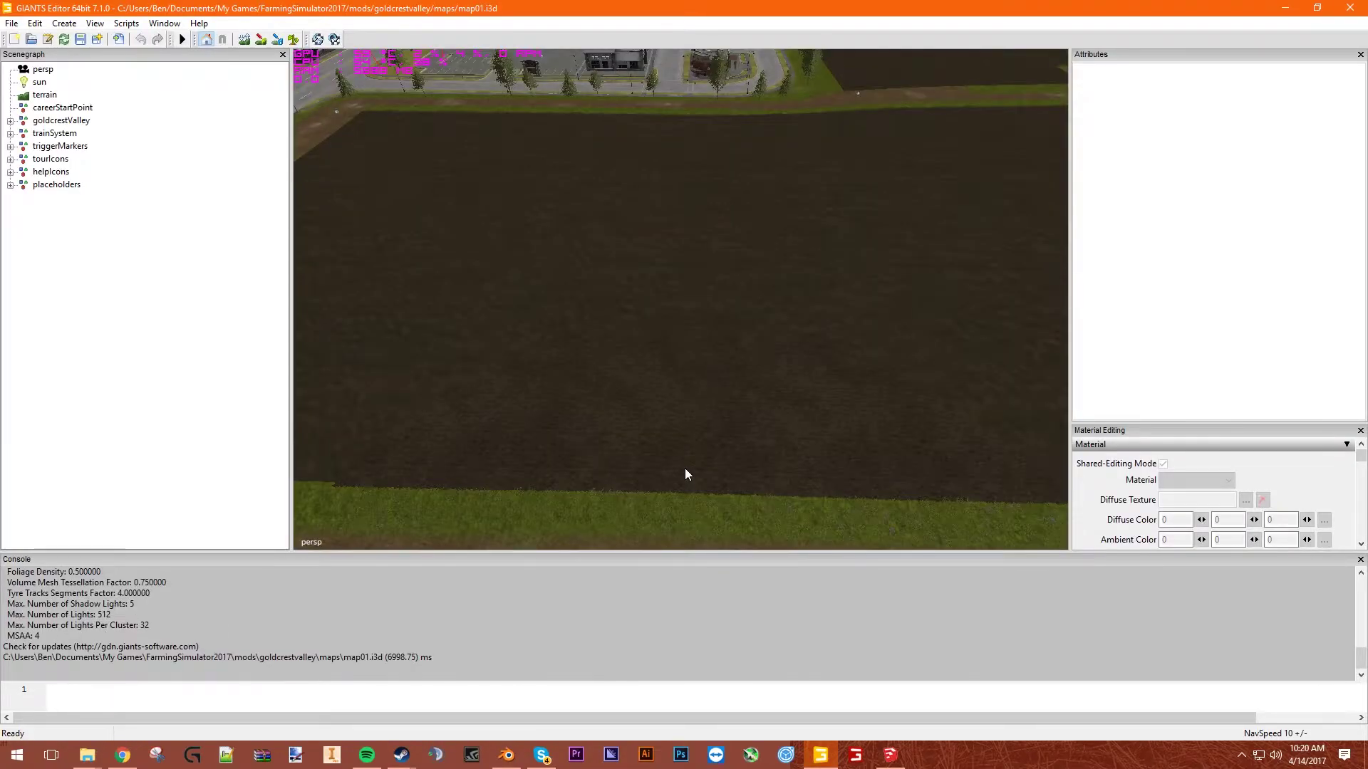
- Import untitled.i3d from the hagia-sophia_13 folder inside the goldcrestvalley maps folder into the map
scroll(647, 300, down, 1)
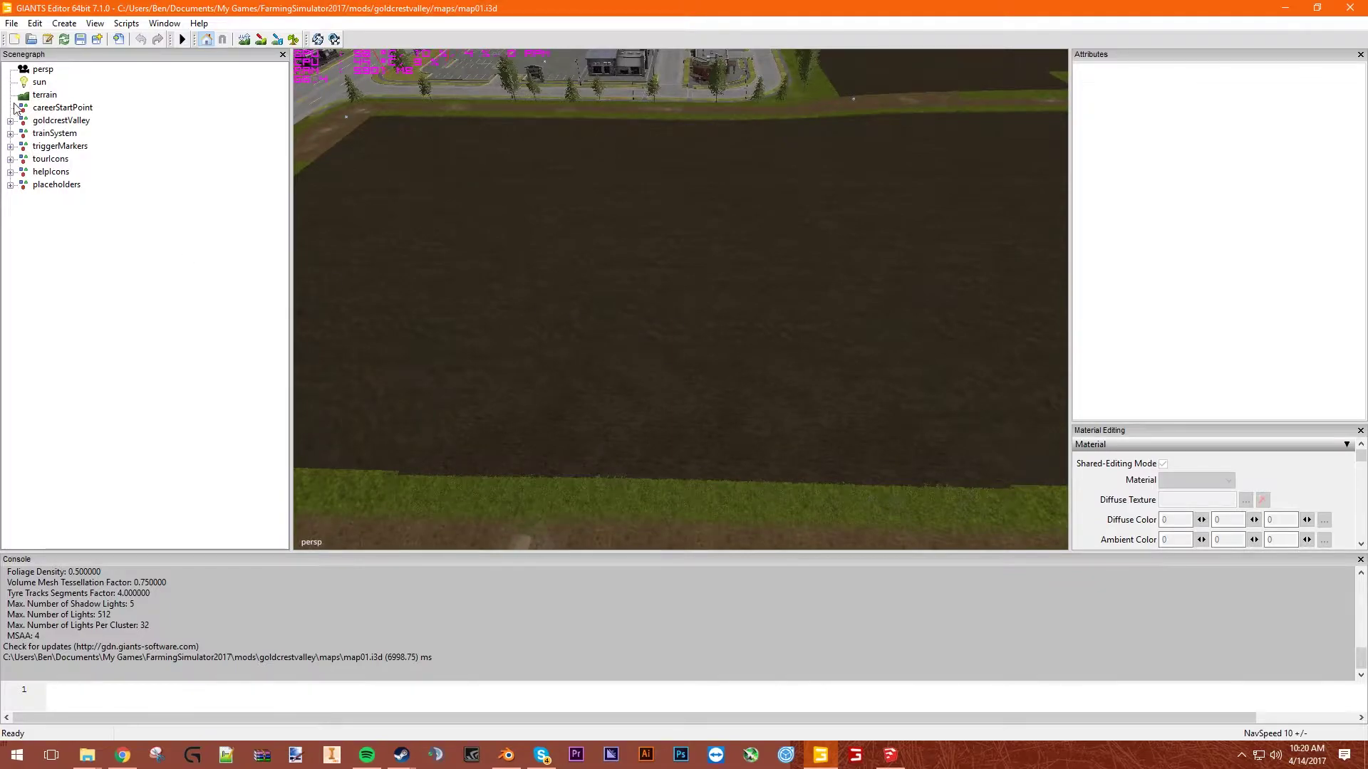
click(11, 23)
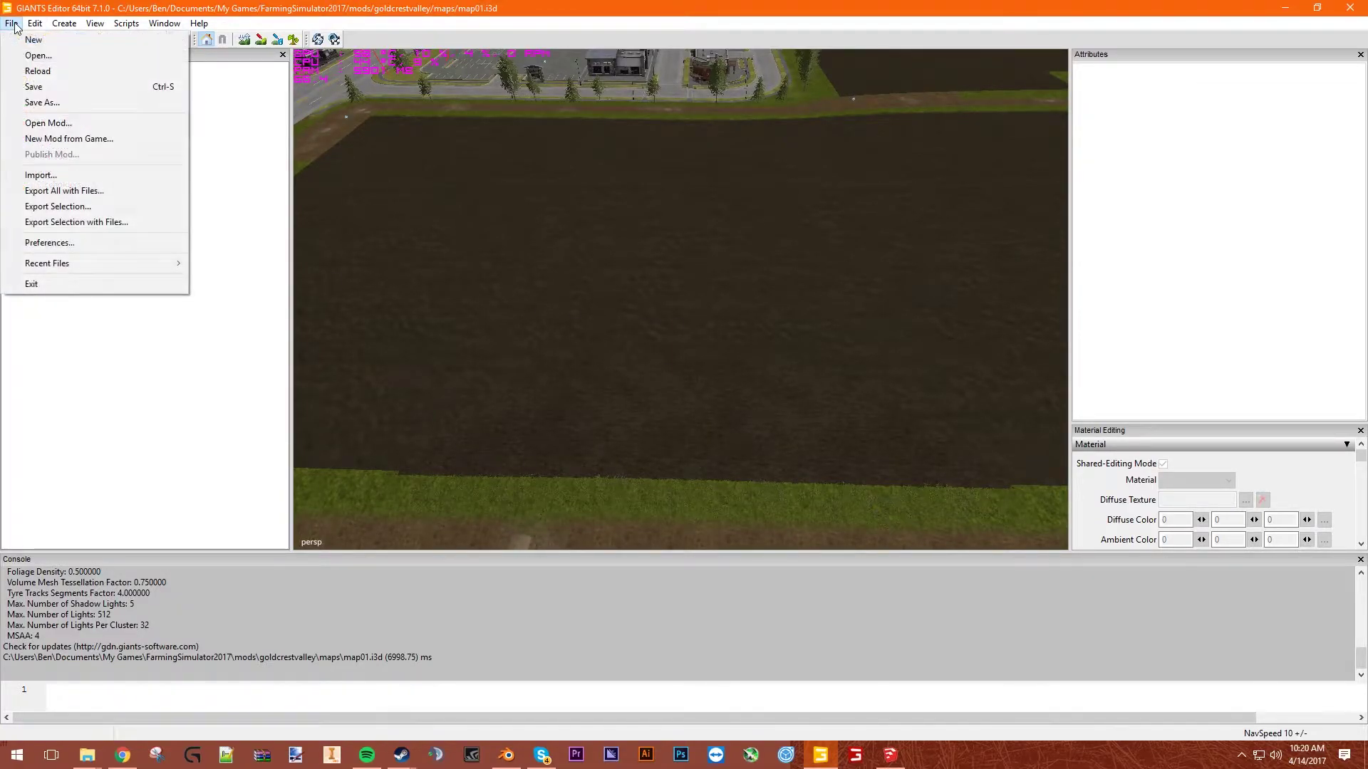
click(80, 174)
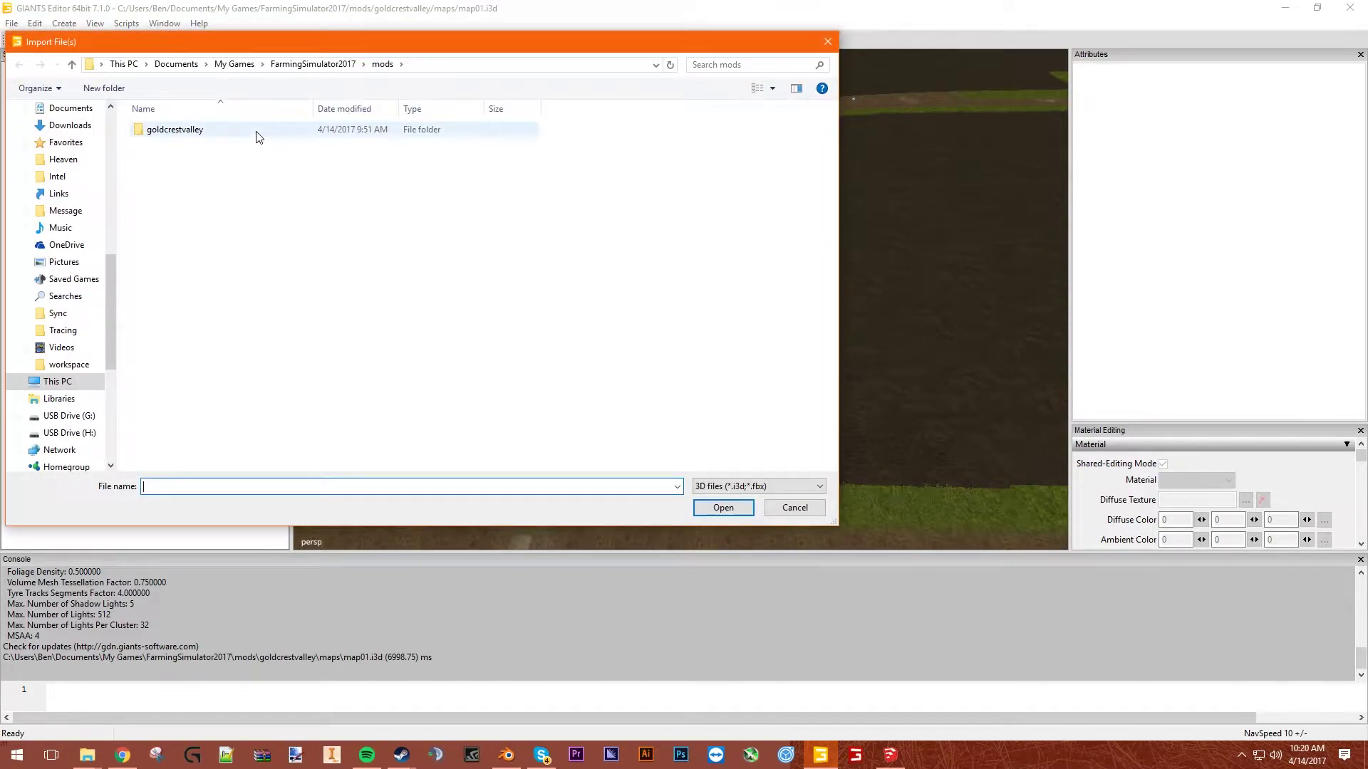
double_click(258, 132)
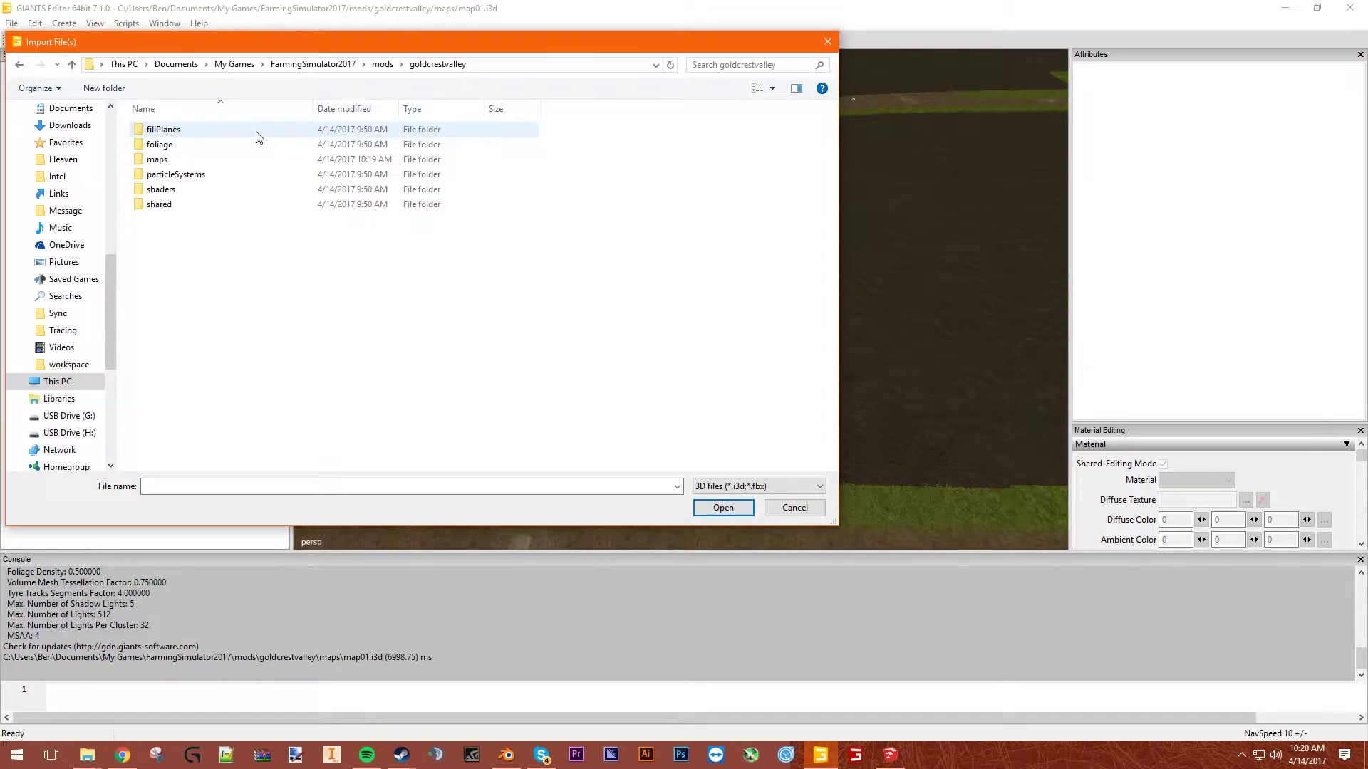
double_click(213, 159)
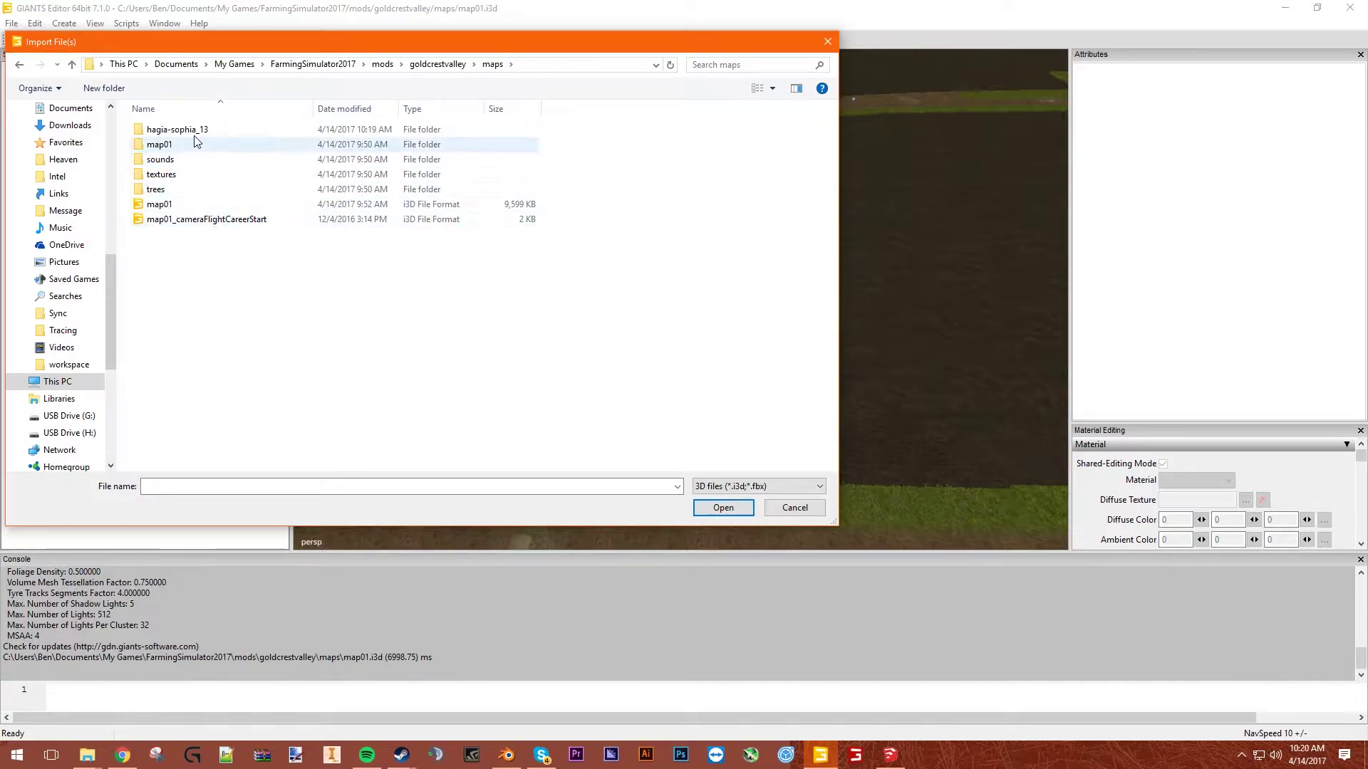
double_click(201, 130)
click(205, 132)
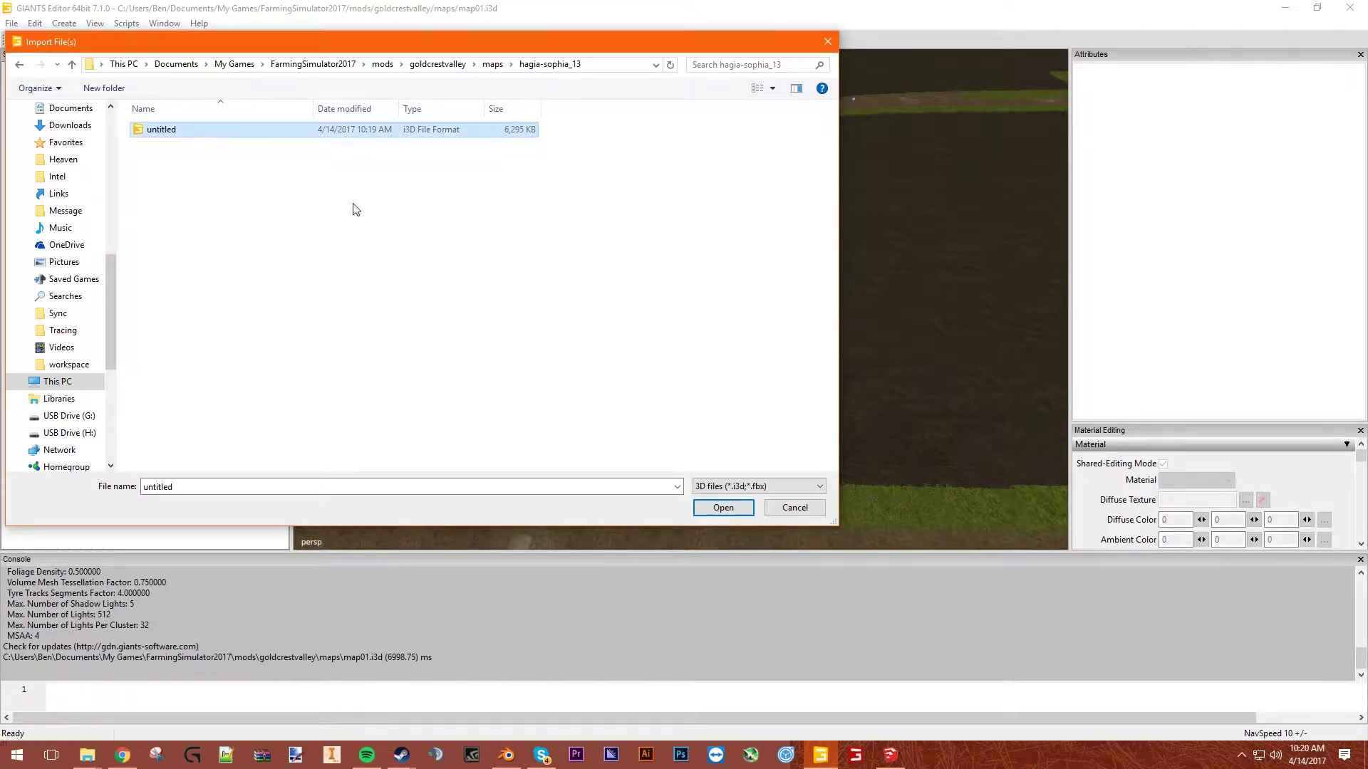
click(721, 505)
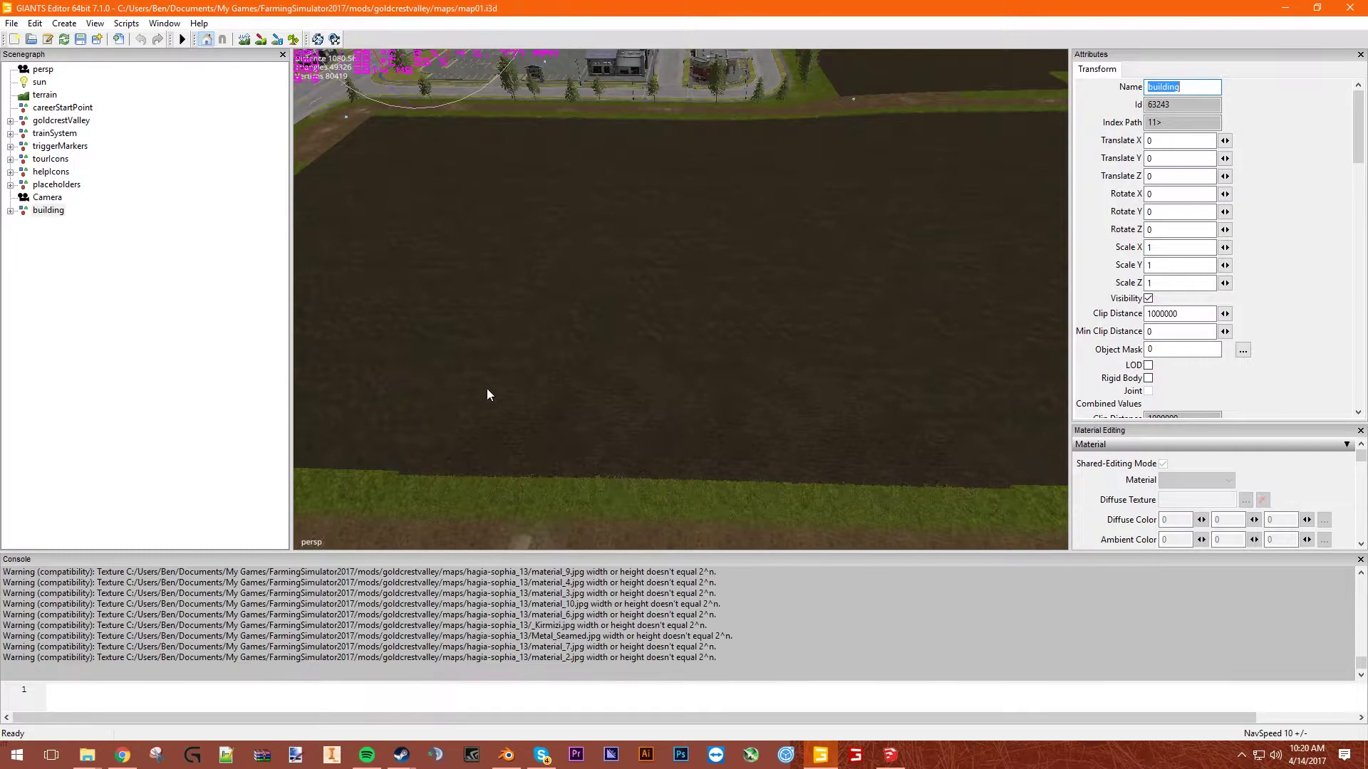
- Raise the imported building group vertically out of the terrain to a Translate Y of about 82.6
scroll(488, 383, down, 6)
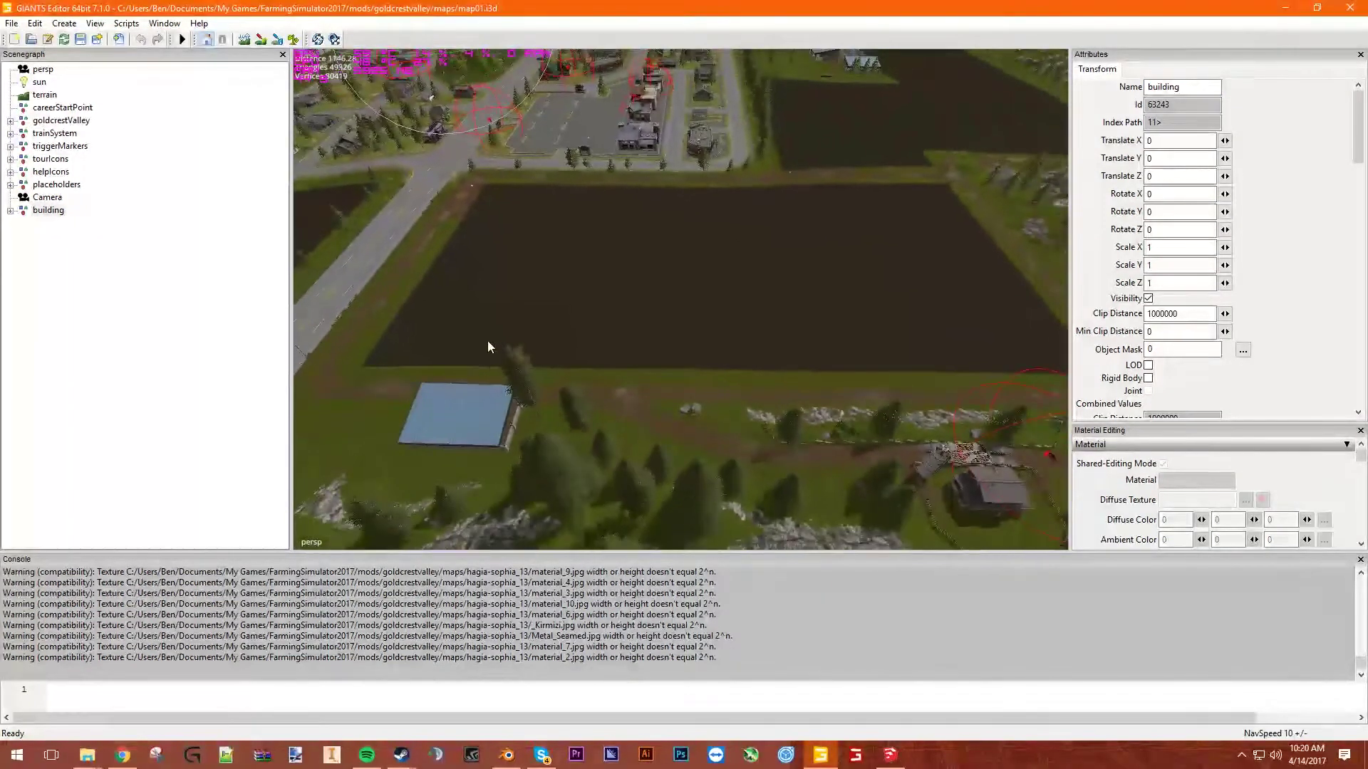
scroll(489, 349, down, 4)
alt+drag(696, 342, 659, 305)
right_drag(659, 311, 688, 463)
alt+middle_drag(689, 463, 689, 469)
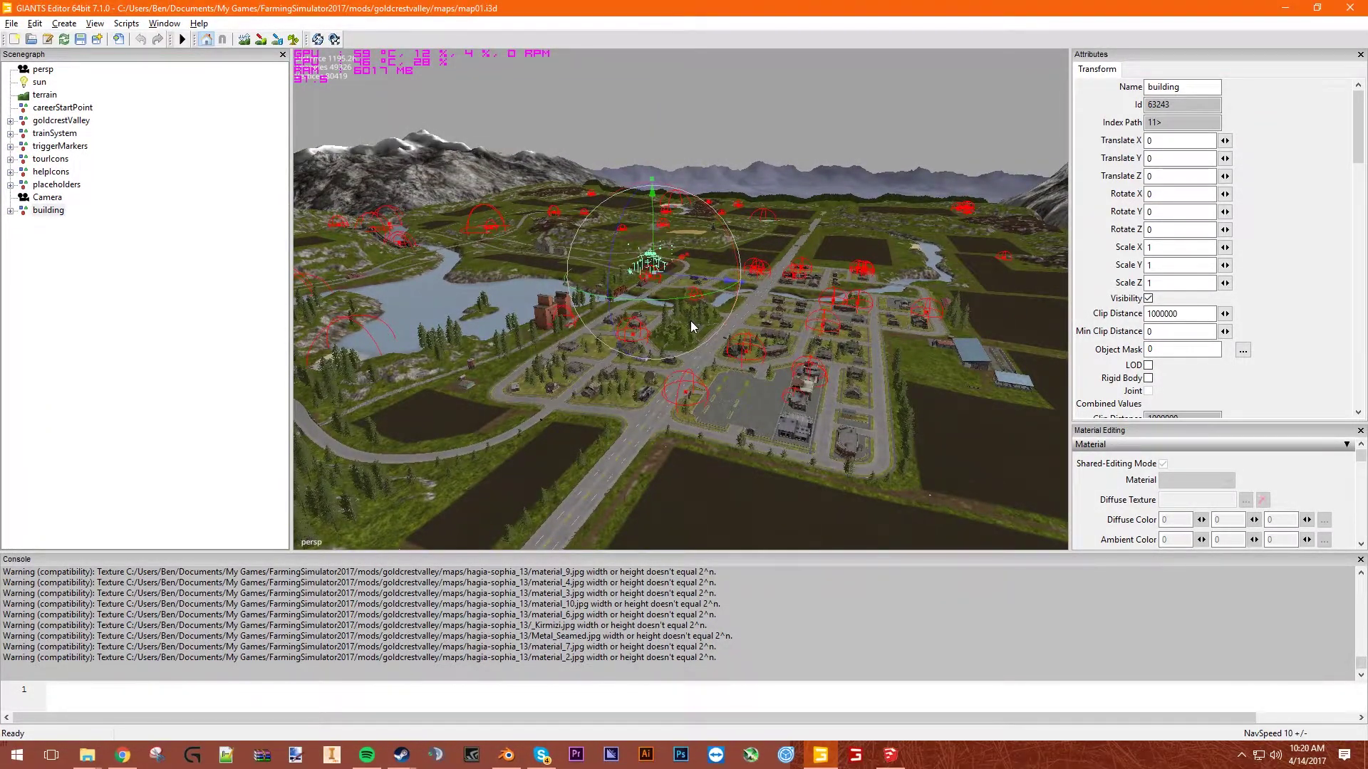
alt+drag(690, 320, 1233, 321)
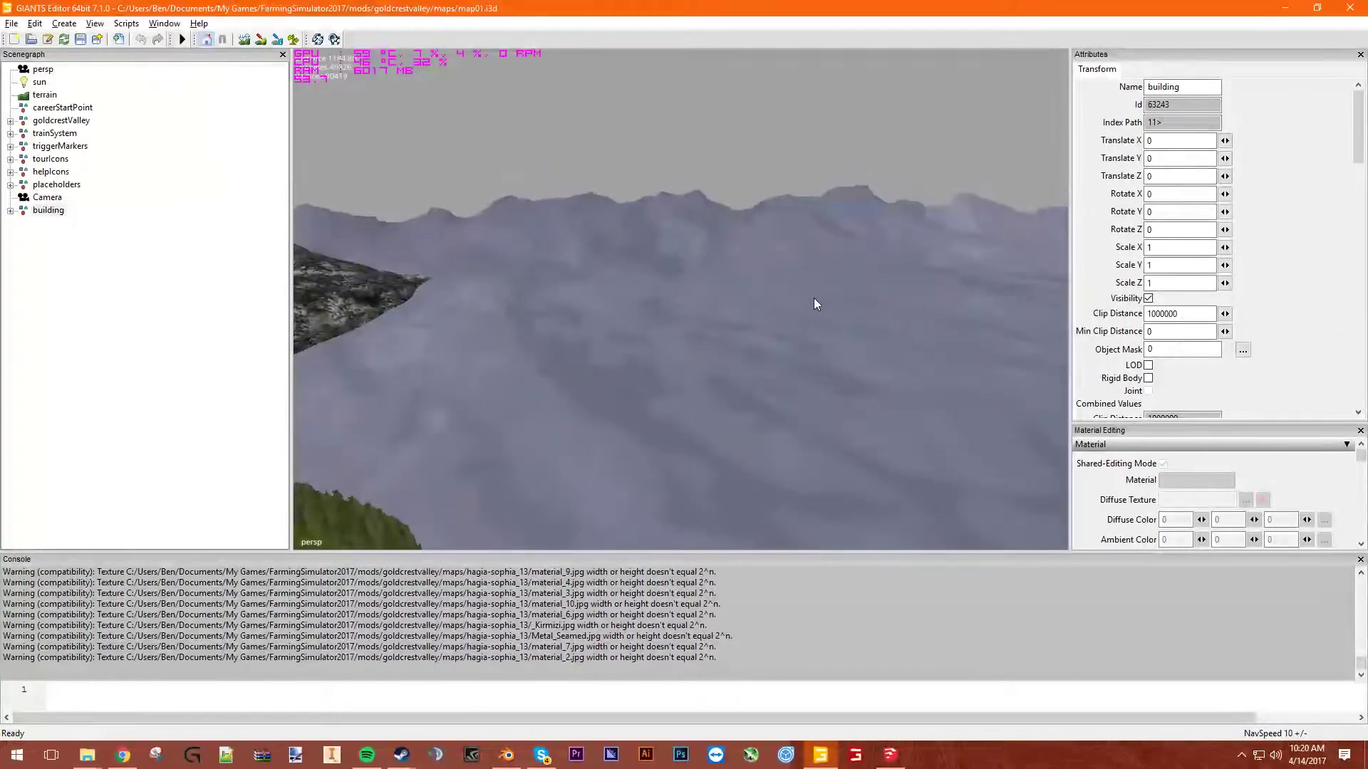
scroll(816, 379, down, 10)
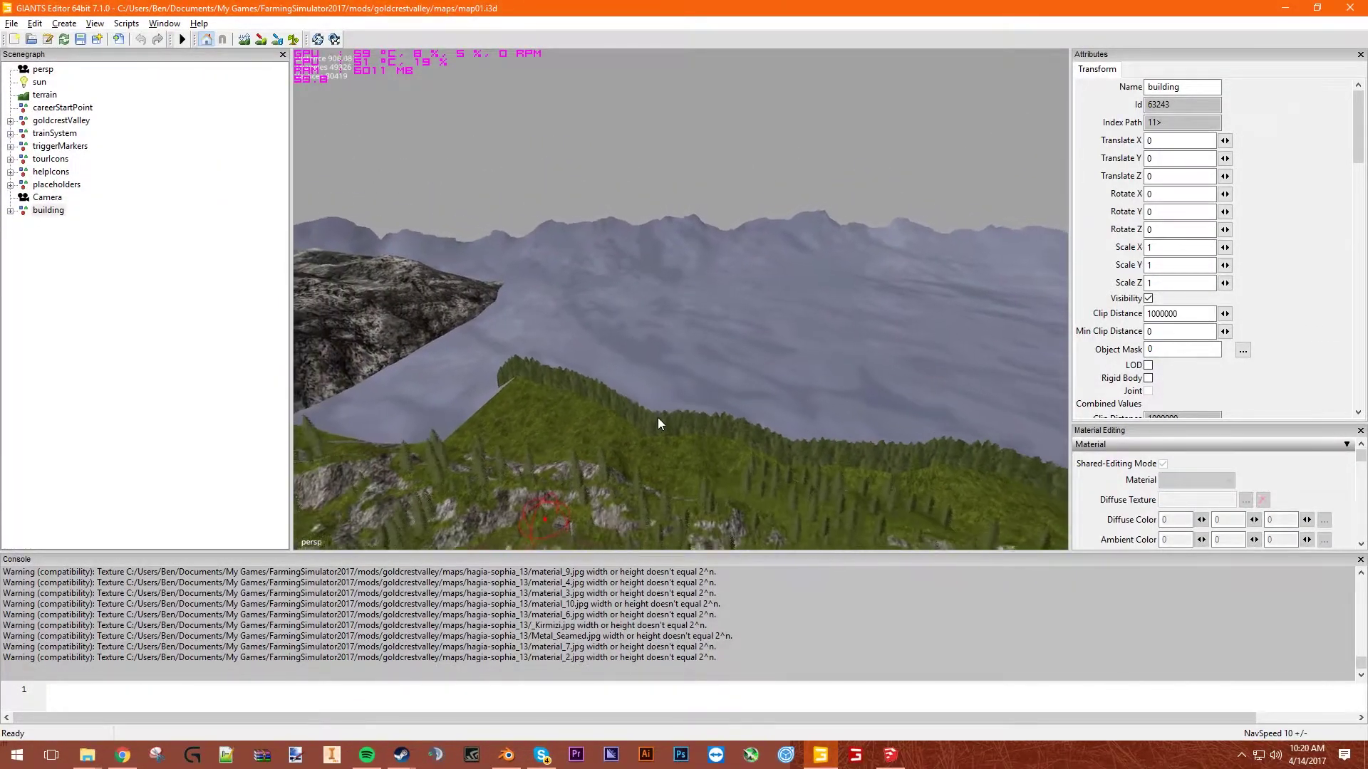
right_drag(658, 423, 758, 494)
scroll(717, 188, up, 10)
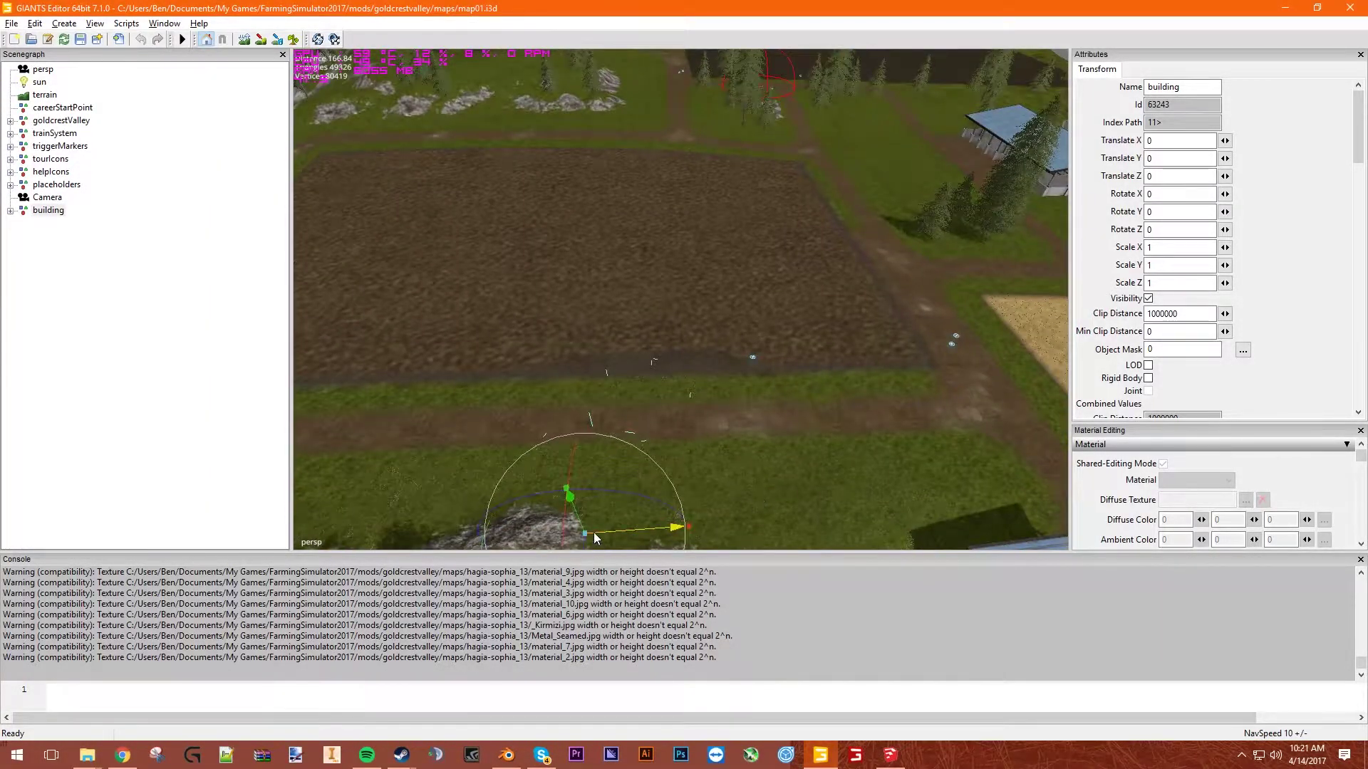
drag(596, 539, 455, 178)
alt+right_drag(749, 404, 554, 481)
alt+drag(554, 482, 609, 465)
right_drag(609, 470, 497, 481)
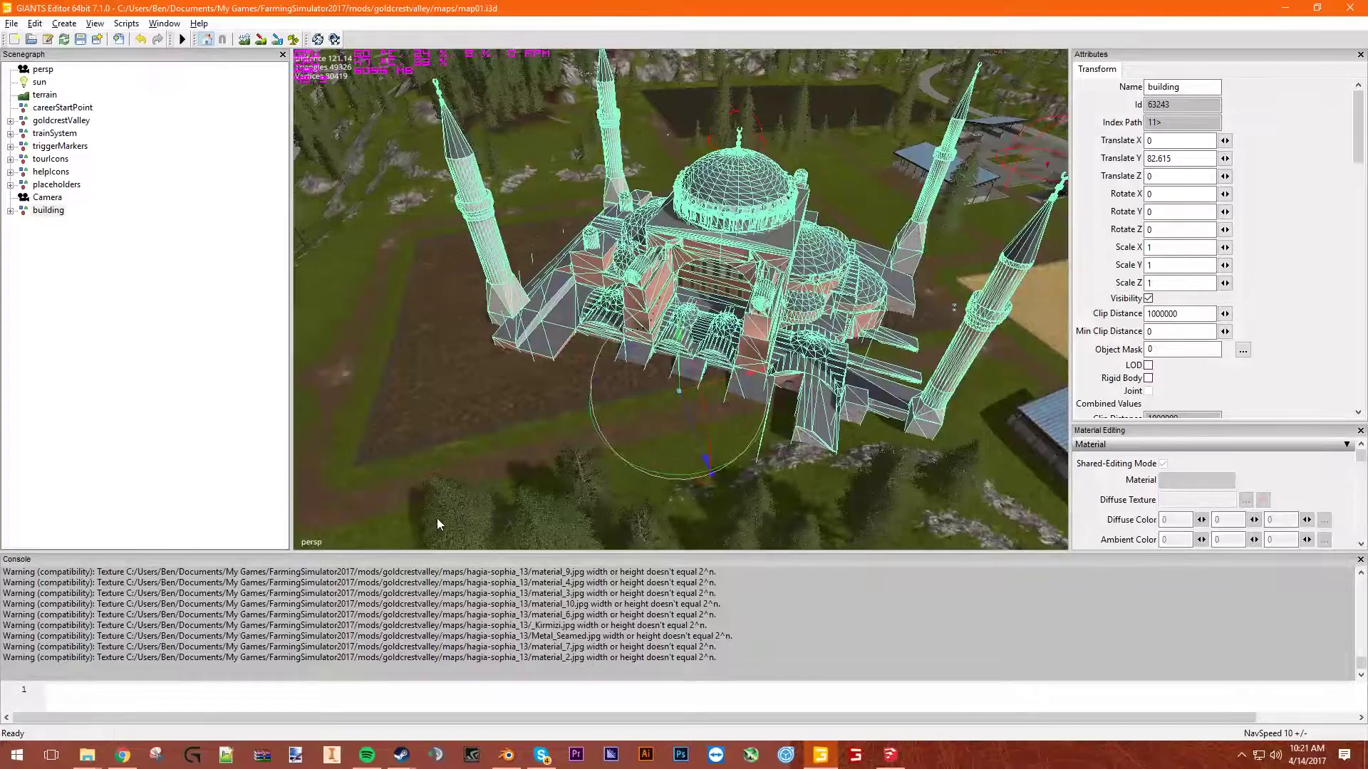
- Rotate the building about 39.3° around Y, raise it to a Translate Y of about 98.7, and deselect it
right_drag(437, 523, 558, 509)
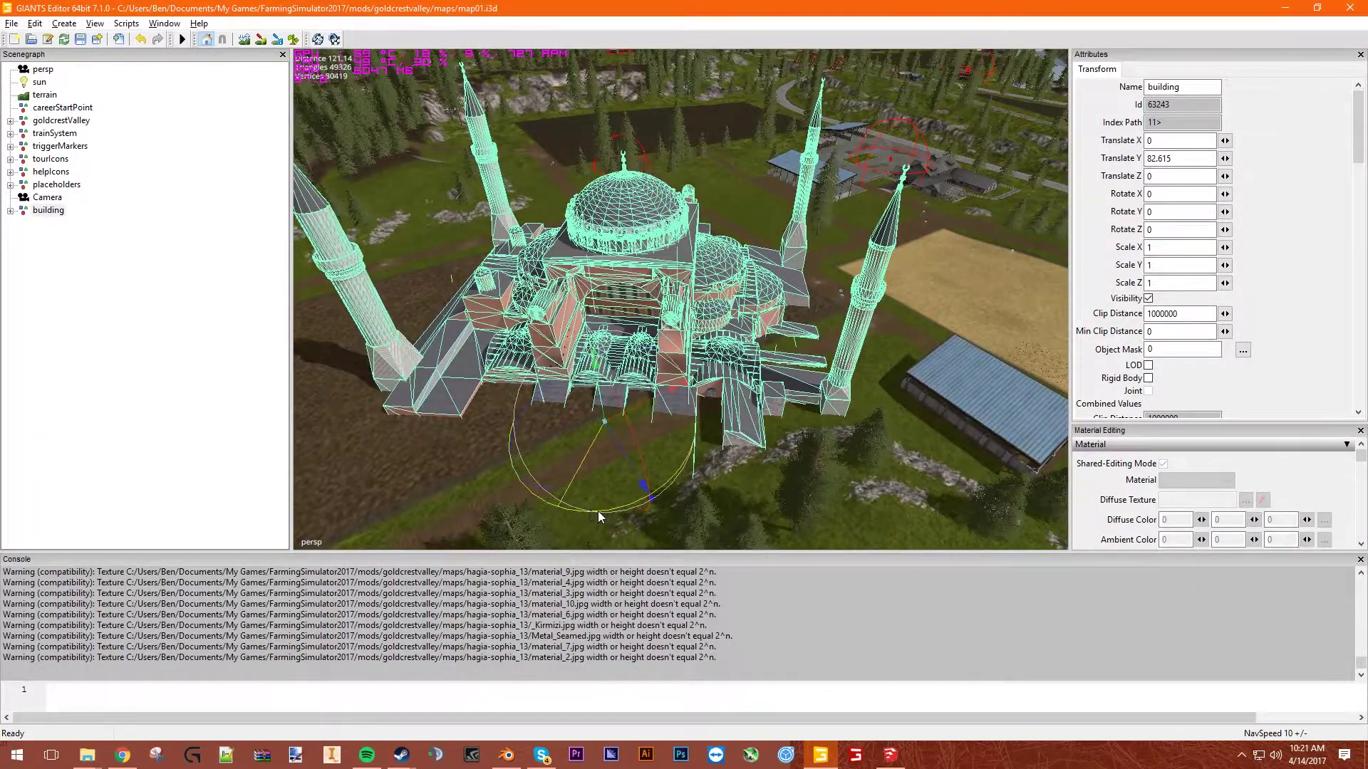
drag(599, 513, 633, 510)
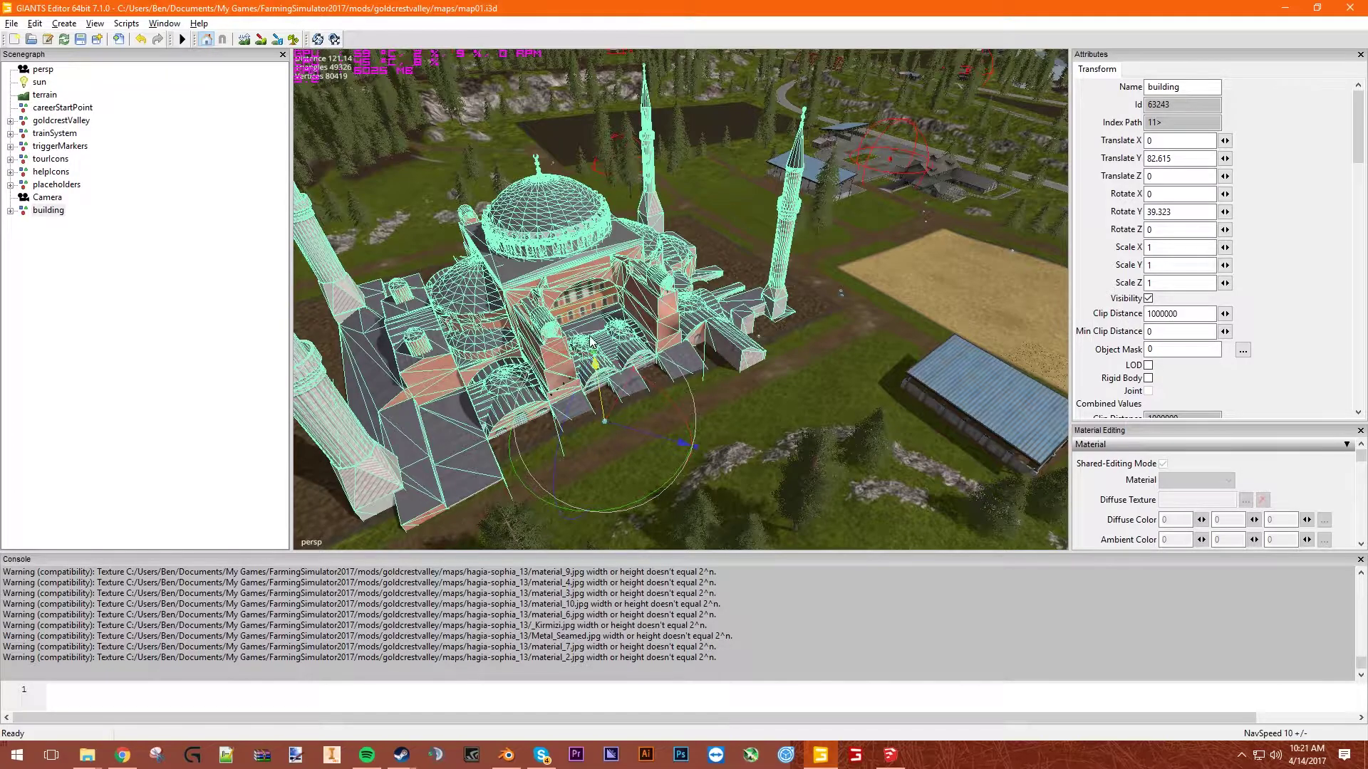
drag(590, 341, 597, 327)
scroll(574, 400, down, 6)
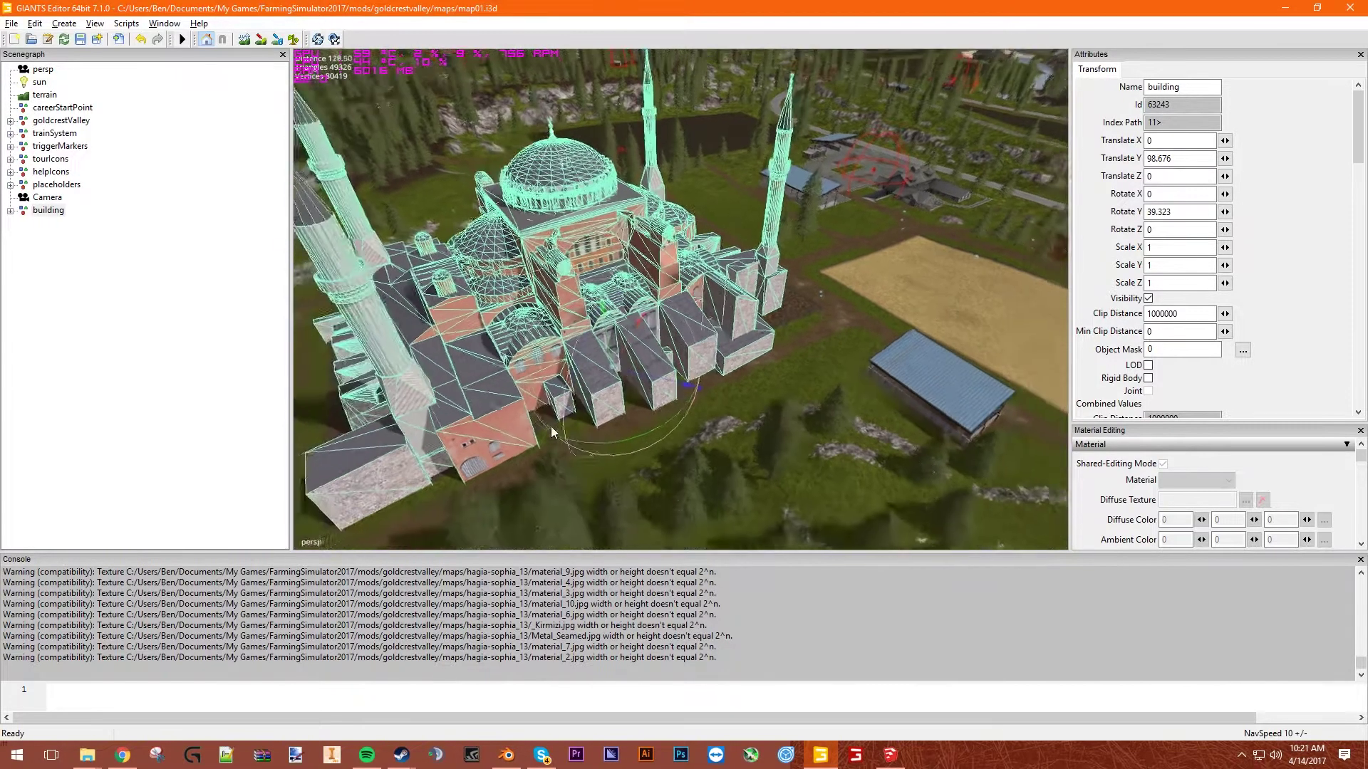
scroll(554, 430, up, 2)
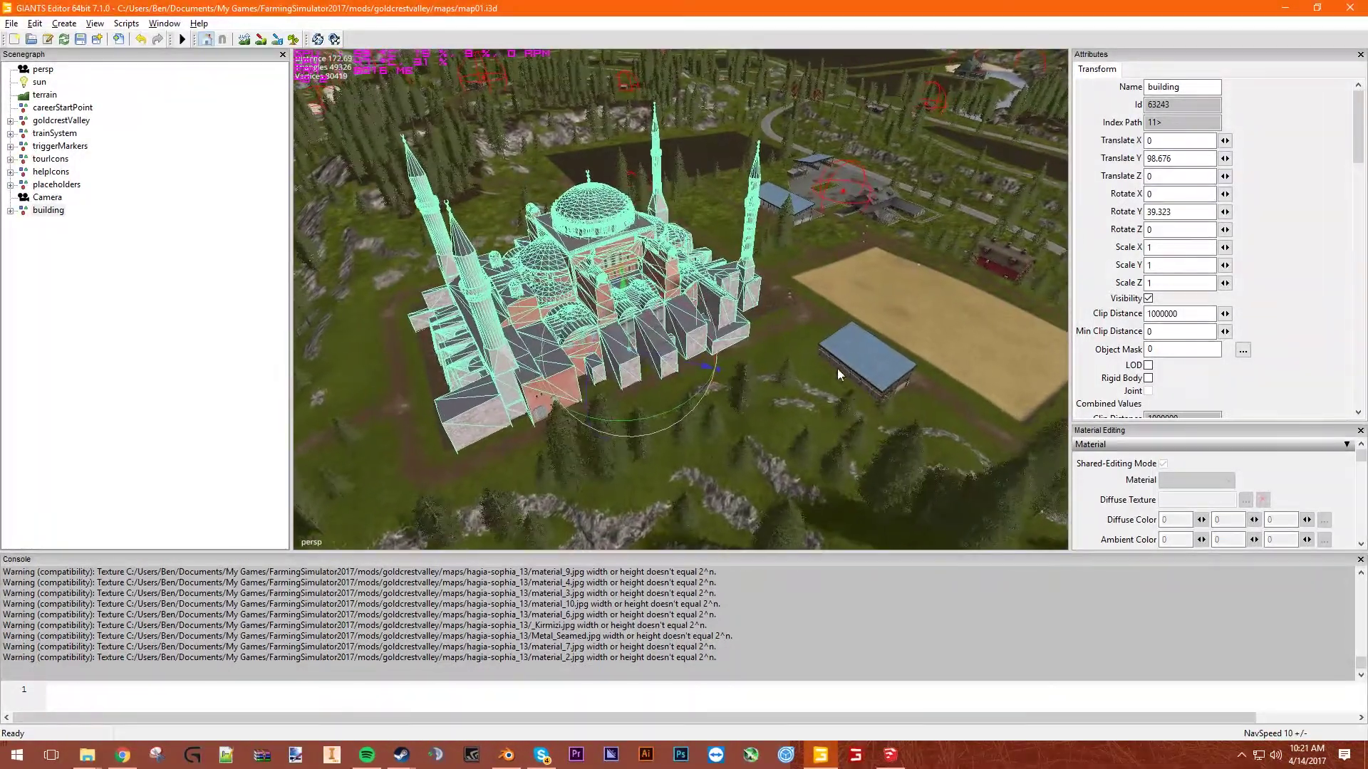
click(811, 336)
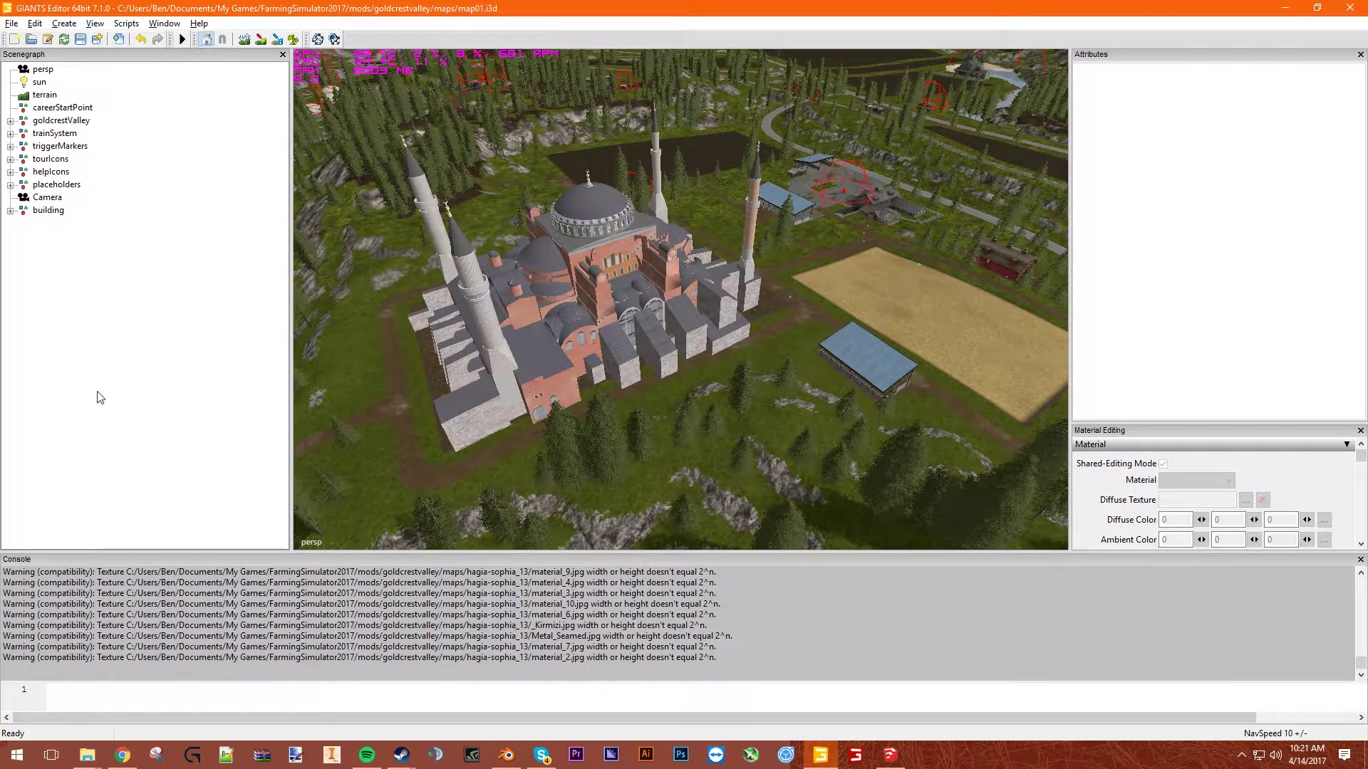
- Enlarge the console area and examine the UV range errors logged during the building import
click(741, 481)
click(711, 433)
scroll(716, 659, up, 15)
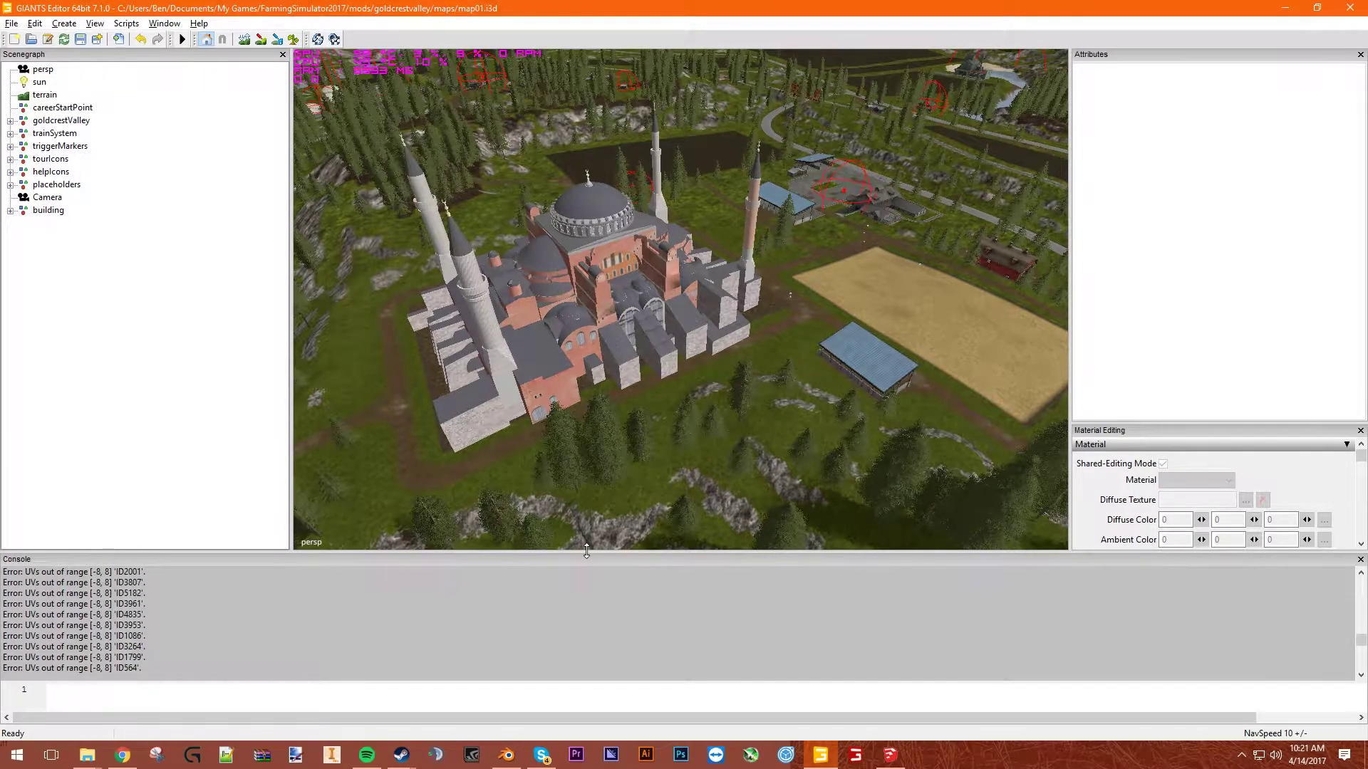
drag(491, 554, 492, 390)
drag(151, 579, 2, 449)
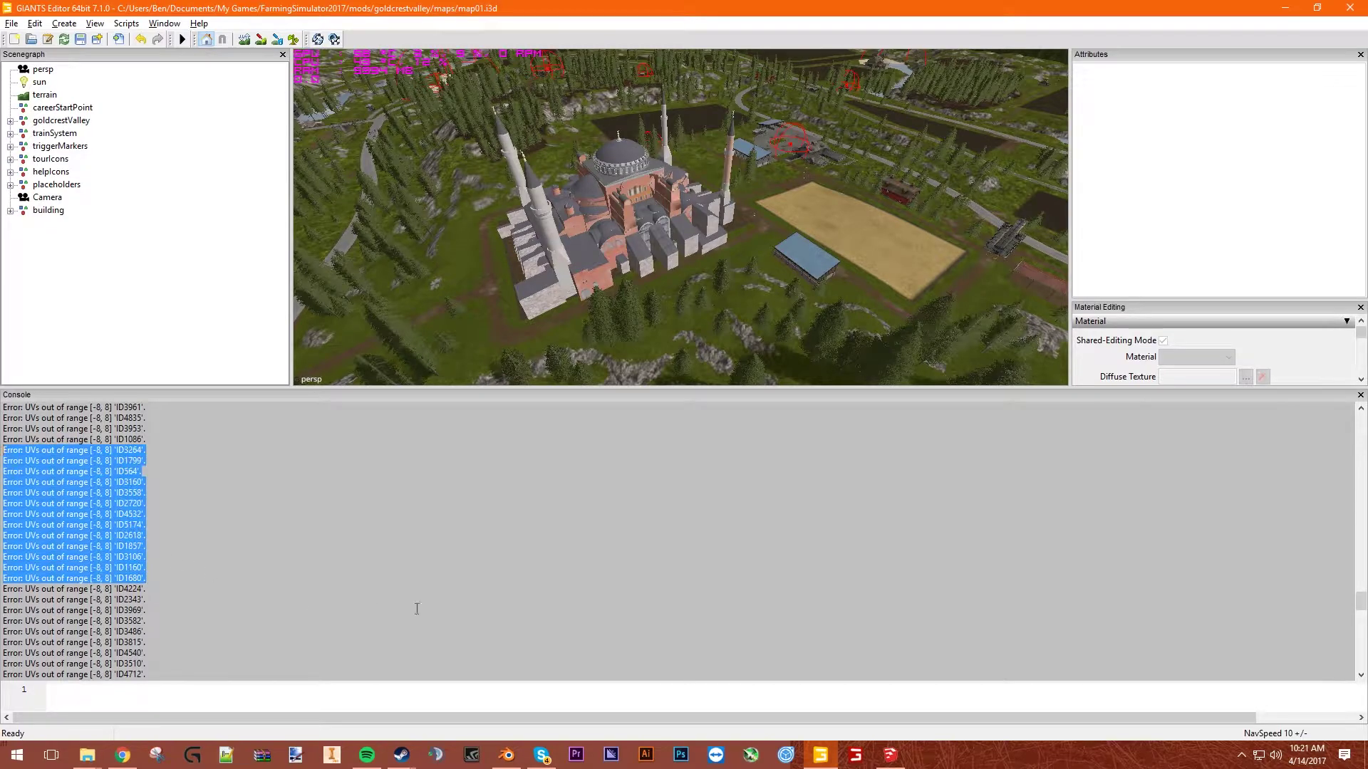
click(416, 608)
scroll(376, 599, up, 20)
scroll(374, 599, up, 10)
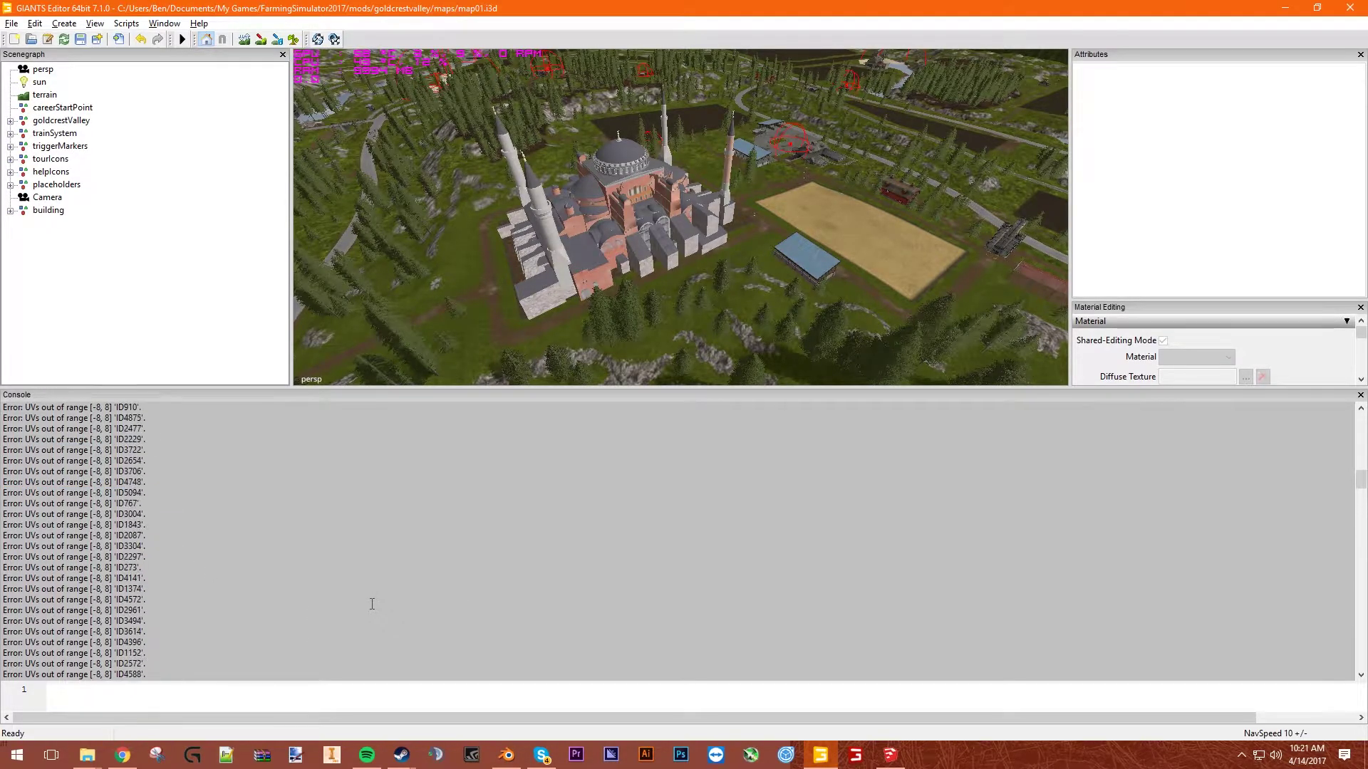
- Examine the performance warnings about raw-format textures from the hagia-sophia_13 folder in the console log
scroll(369, 609, down, 1)
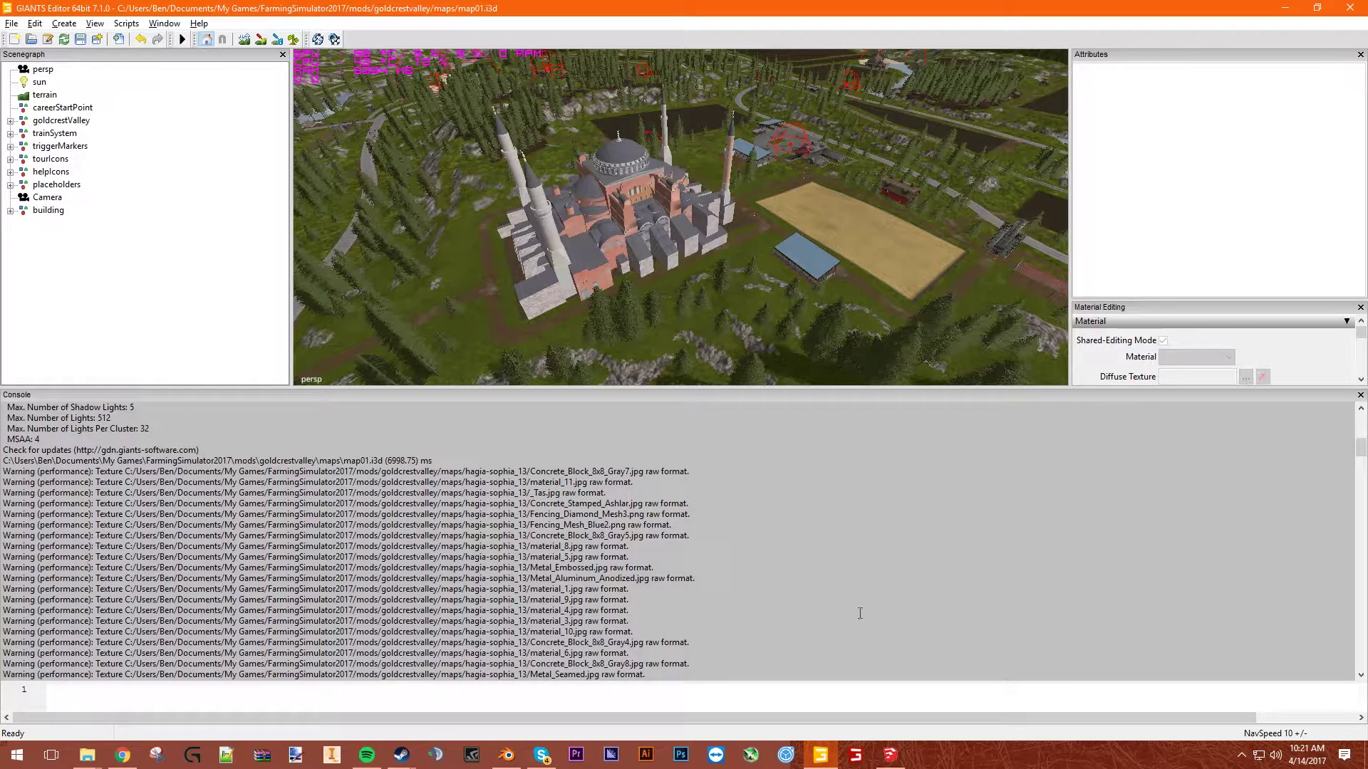
drag(860, 613, 206, 567)
click(630, 599)
- Examine the compatibility warnings about the building textures' width and height at the end of the console log
scroll(580, 584, down, 10)
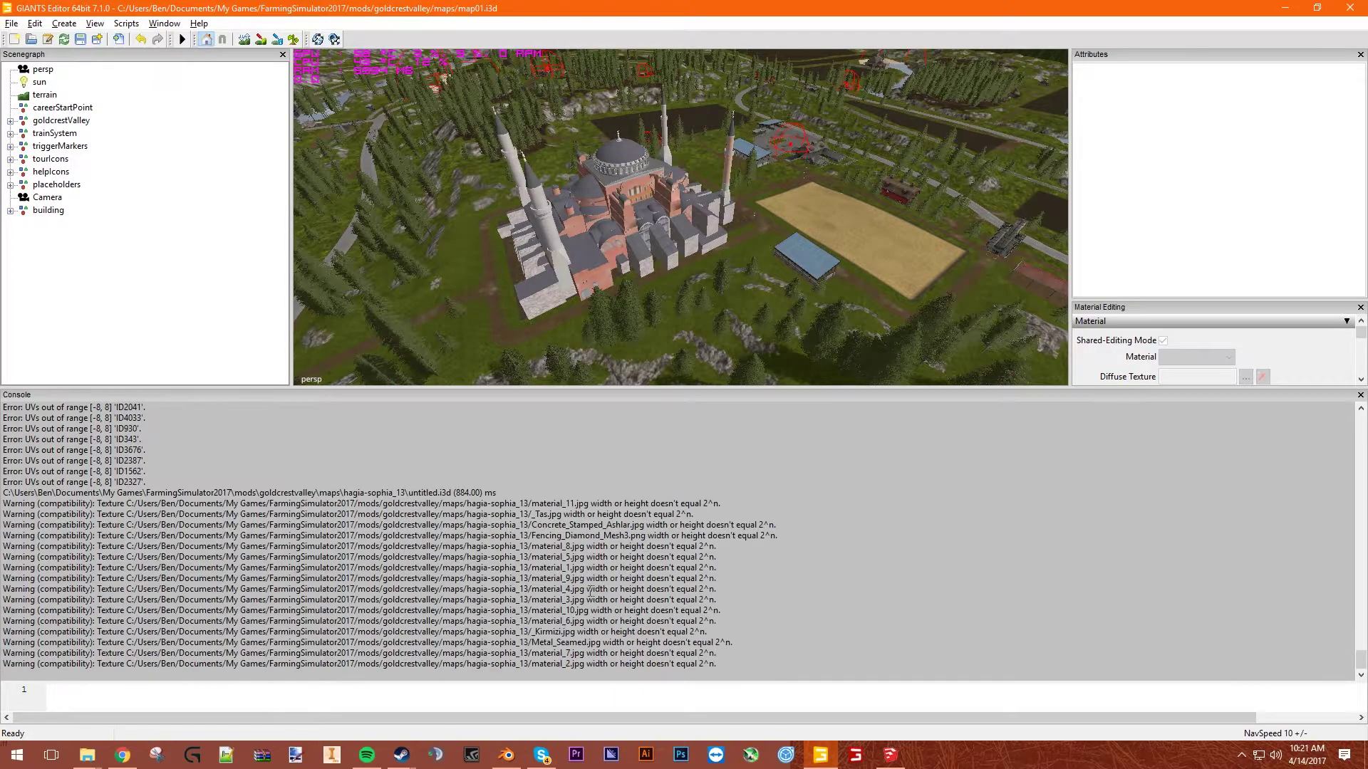
drag(941, 633, 3, 507)
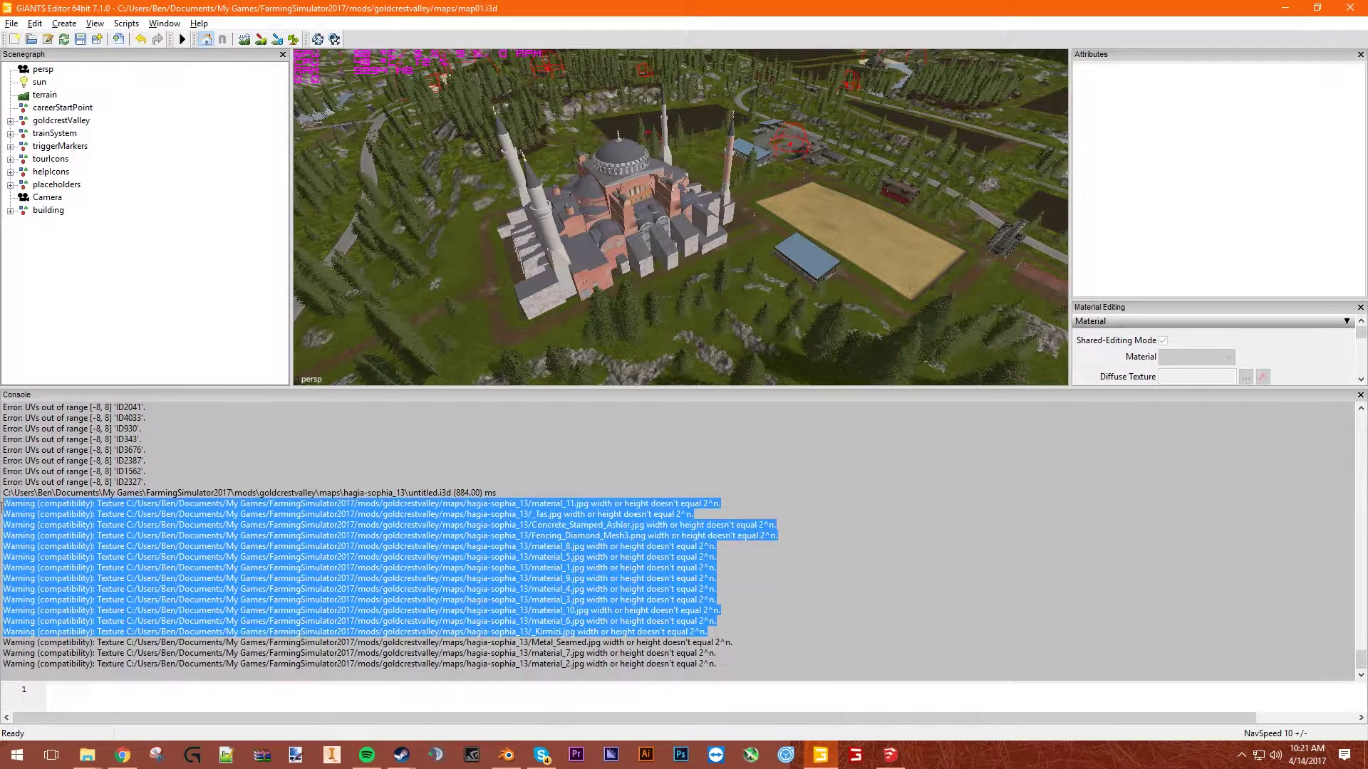
drag(819, 666, 2, 504)
click(752, 592)
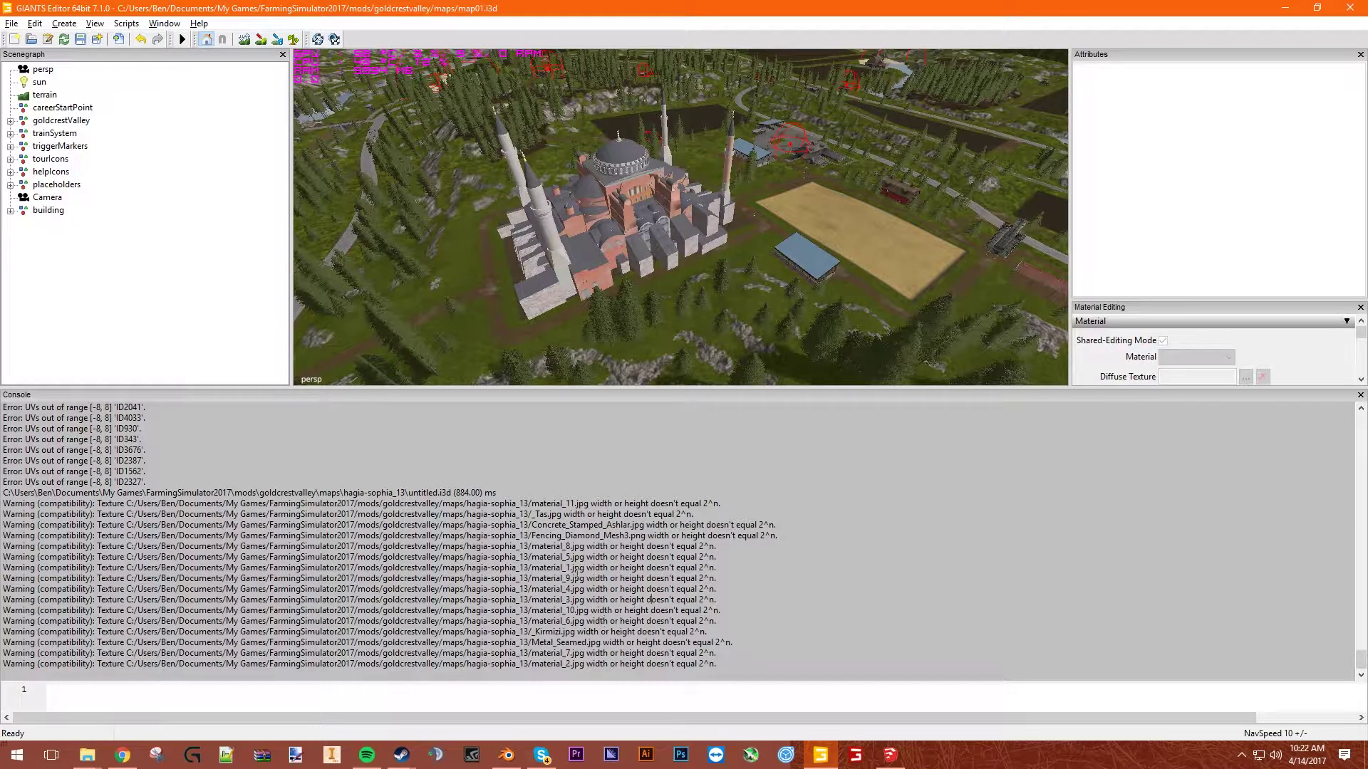
drag(733, 656, 725, 571)
click(848, 645)
scroll(541, 254, up, 3)
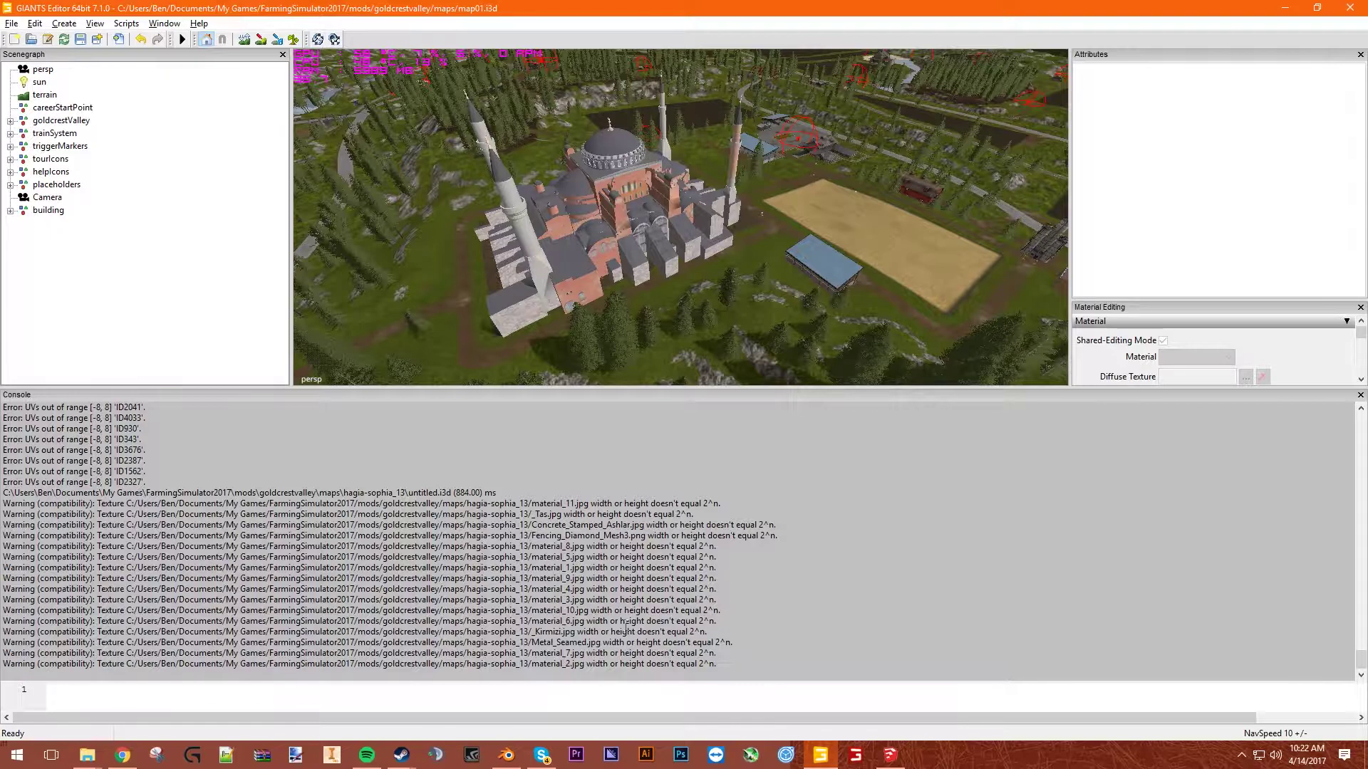
drag(732, 560, 656, 546)
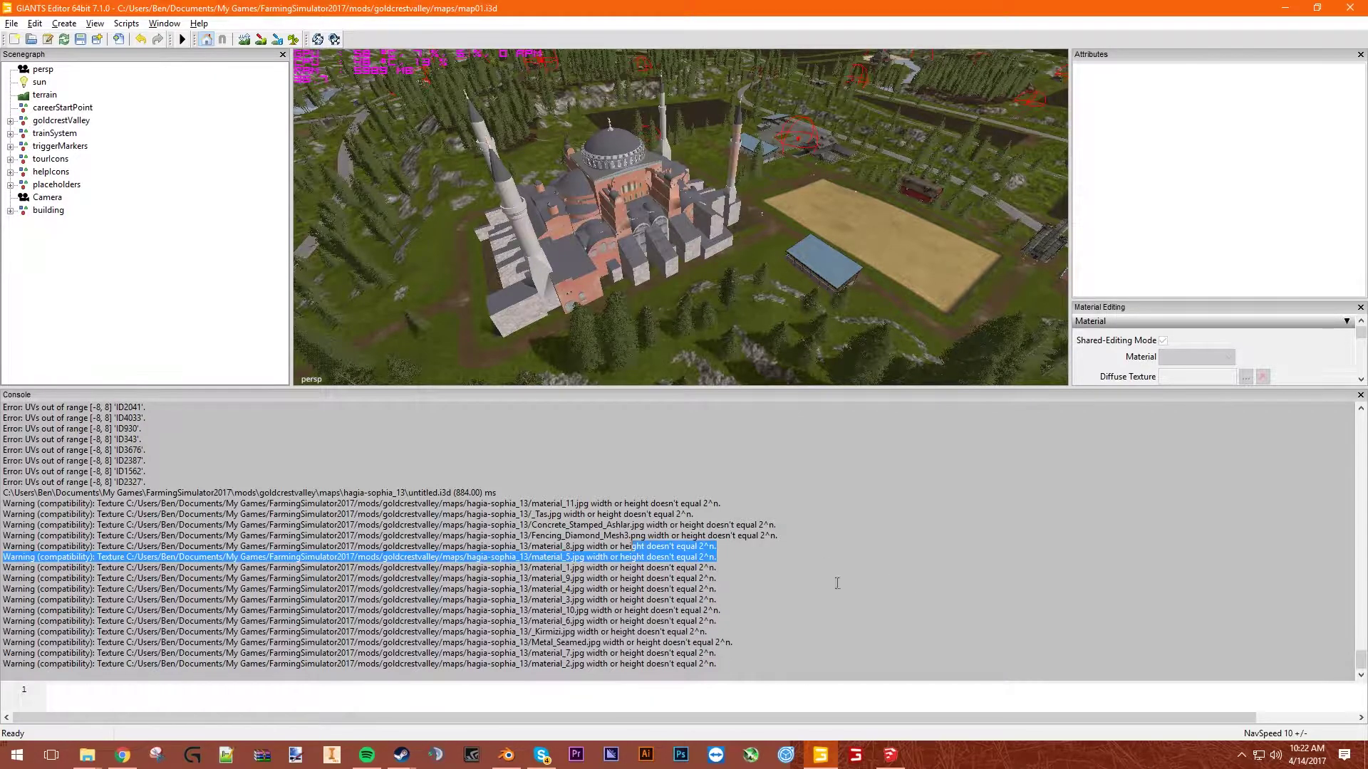
click(835, 587)
scroll(639, 200, up, 1)
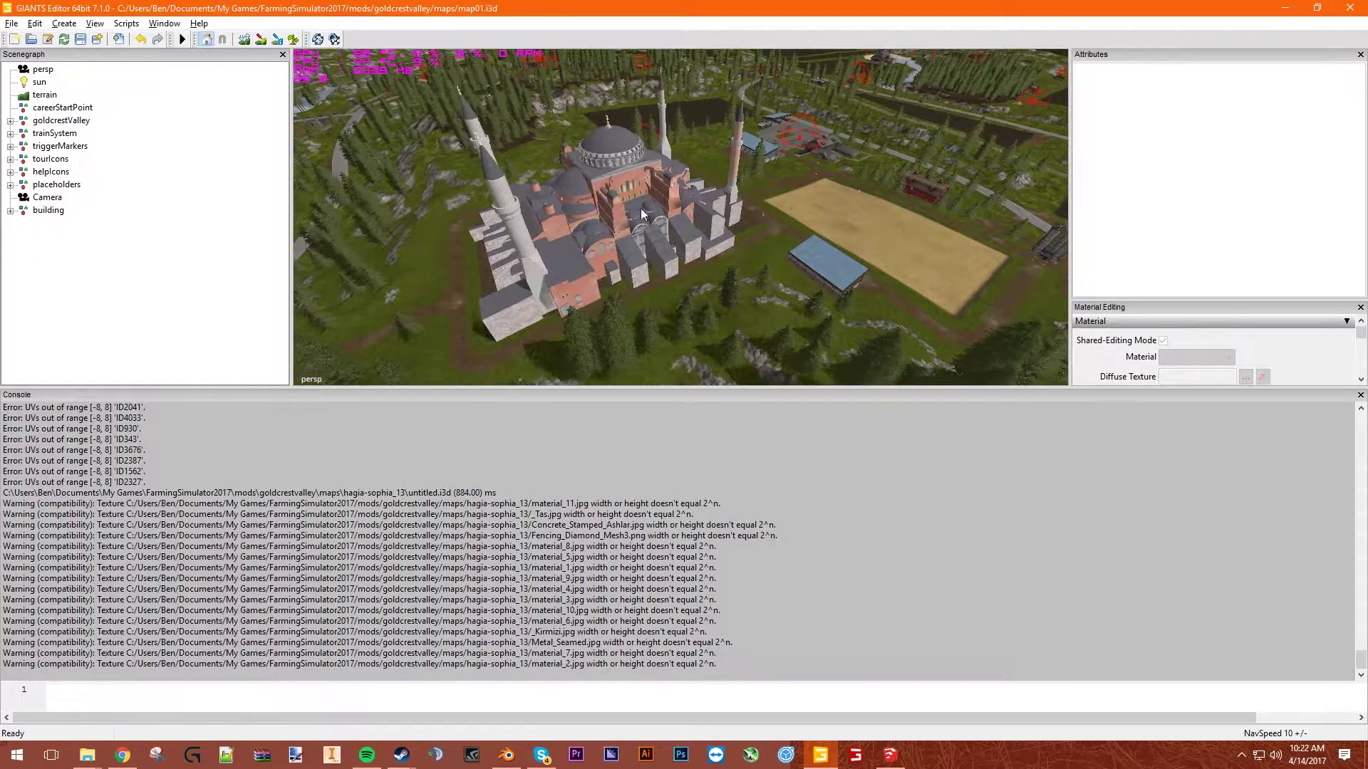
- Pick a shape of the building in the viewport to reveal its SketchUp entries in the scenegraph
click(633, 249)
scroll(631, 253, up, 2)
click(7, 104)
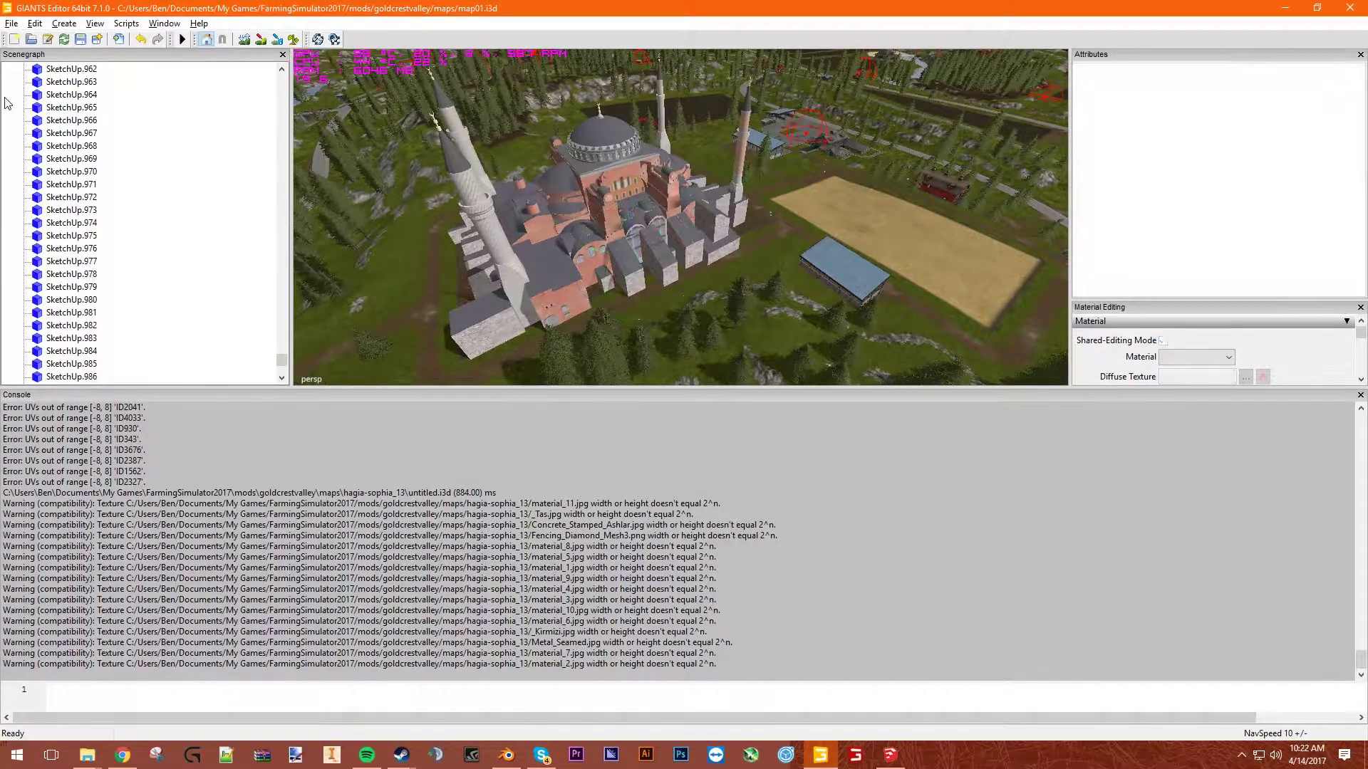